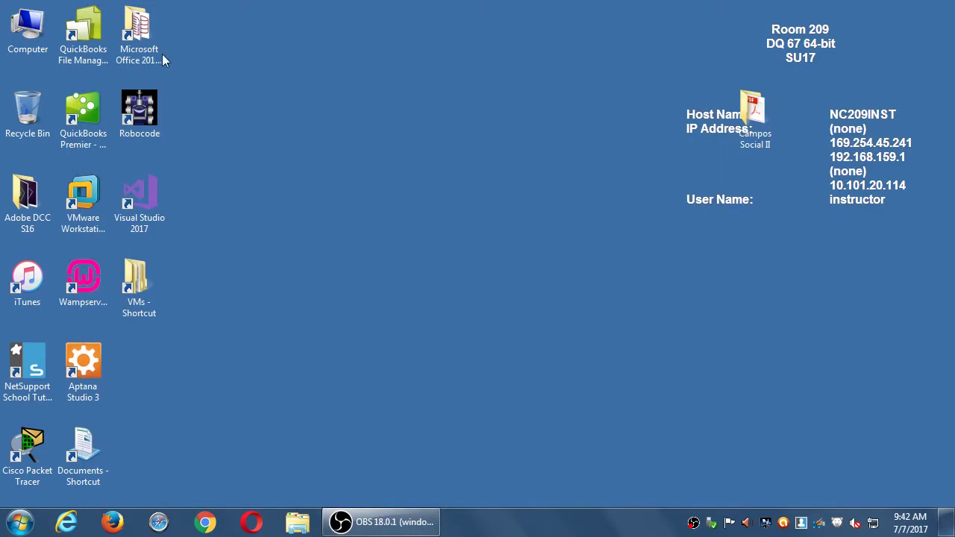
{"action": "double_click", "coordinate": [28, 32]}
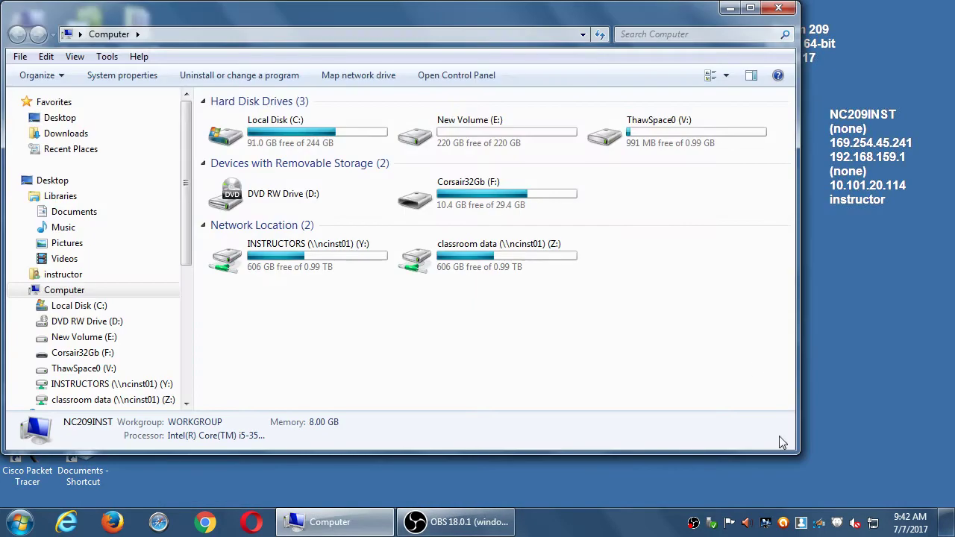
{"action": "left_click_drag", "start_coordinate": [789, 452], "coordinate": [695, 489]}
{"action": "left_click_drag", "start_coordinate": [363, 17], "coordinate": [501, 24]}
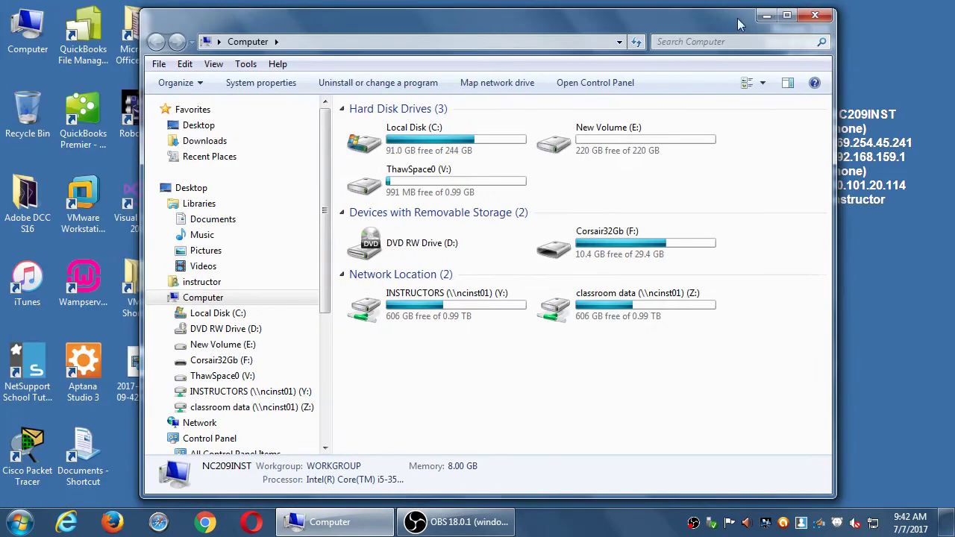
{"action": "left_click", "coordinate": [812, 20]}
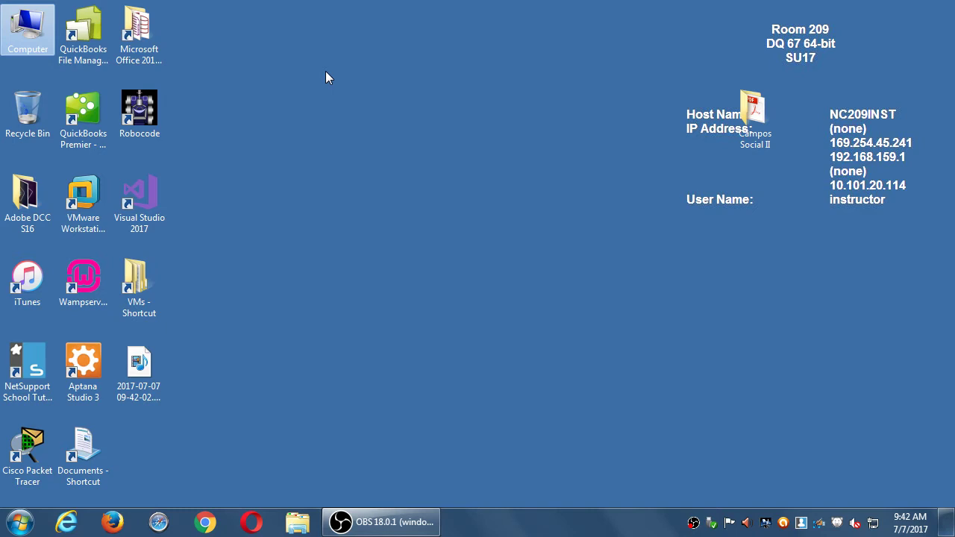
Open the instructor's Social II course folder on the classroom data (Z:) network drive
{"action": "key", "text": "Return"}
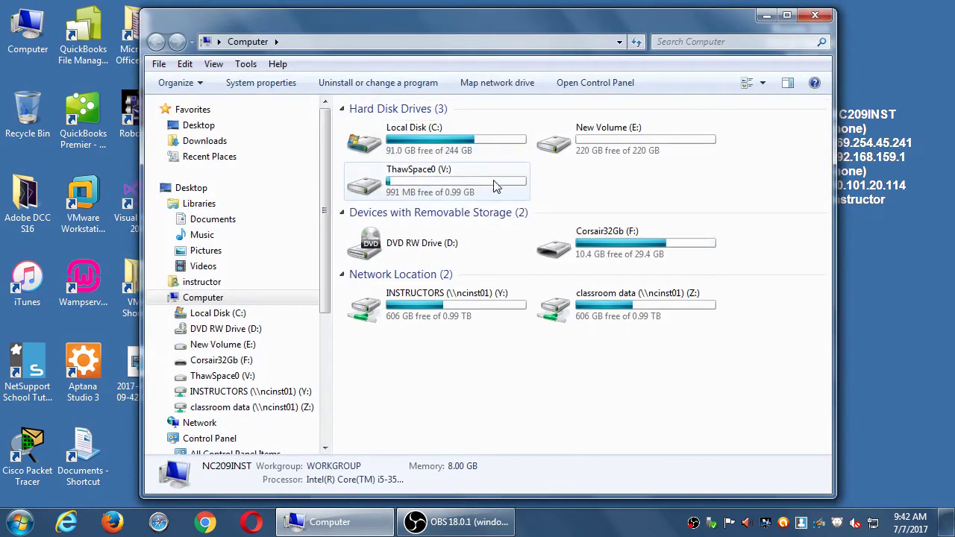
{"action": "mouse_move", "coordinate": [586, 306]}
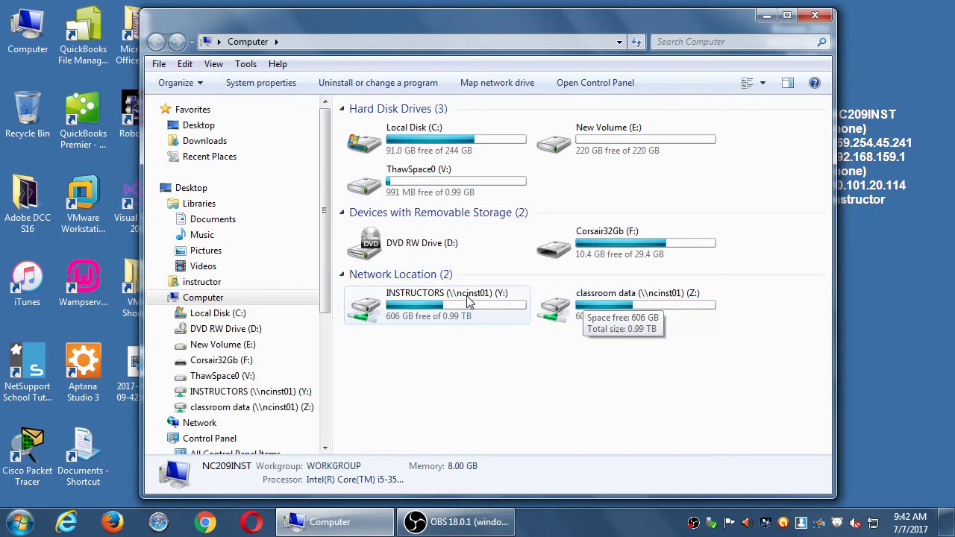
{"action": "double_click", "coordinate": [559, 319]}
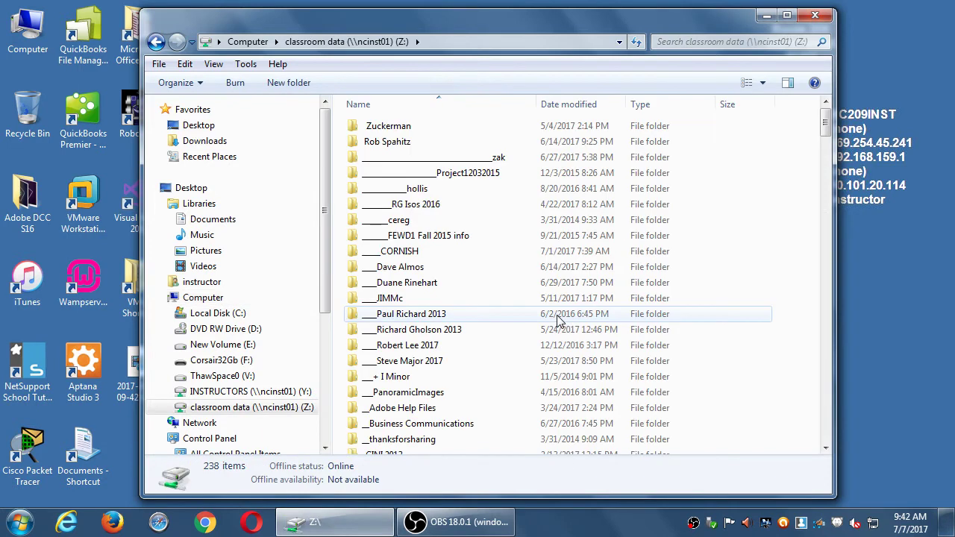
{"action": "left_click", "coordinate": [768, 270]}
{"action": "key", "text": "c"}
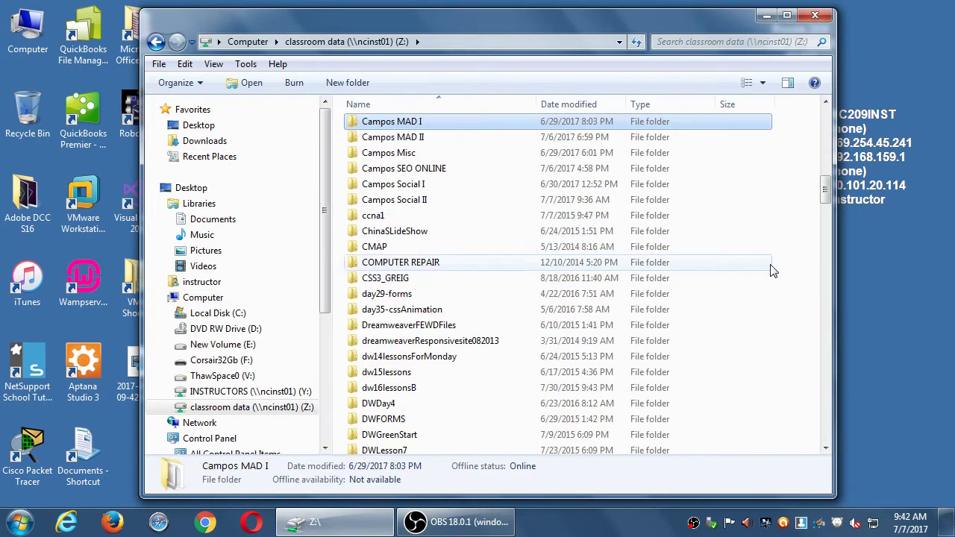
{"action": "double_click", "coordinate": [424, 200]}
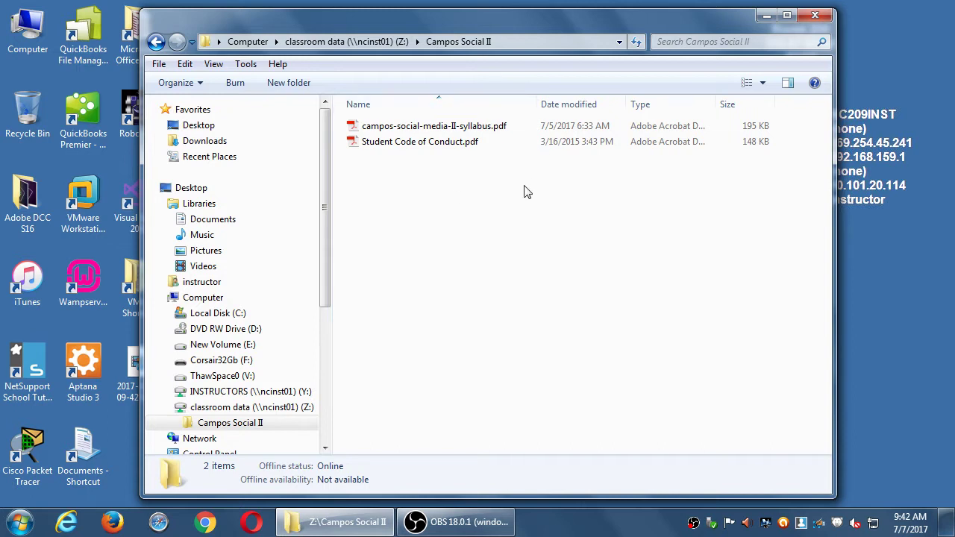
Copy the syllabus and Student Code of Conduct PDFs from the course folder to the desktop and close the folder window
{"action": "left_click_drag", "start_coordinate": [470, 222], "coordinate": [881, 127]}
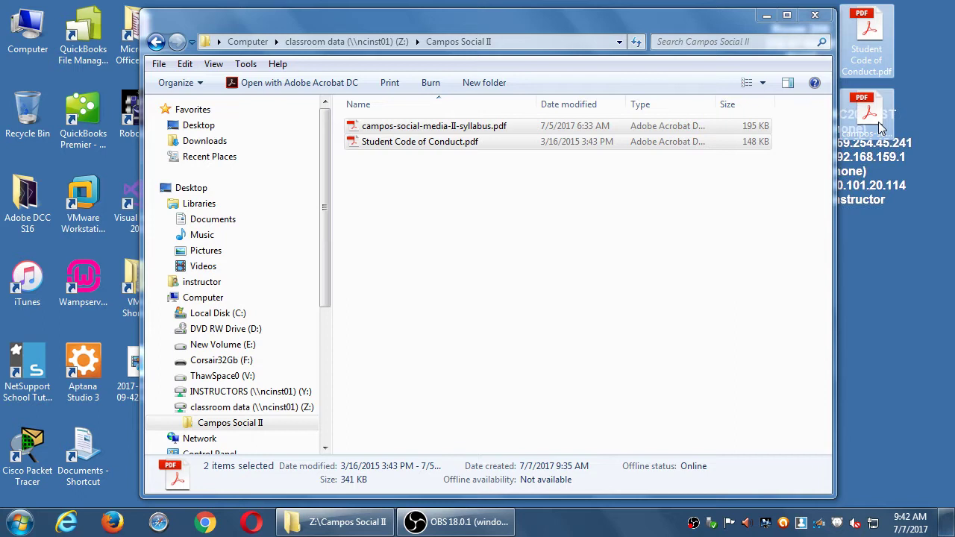
{"action": "left_click", "coordinate": [815, 15]}
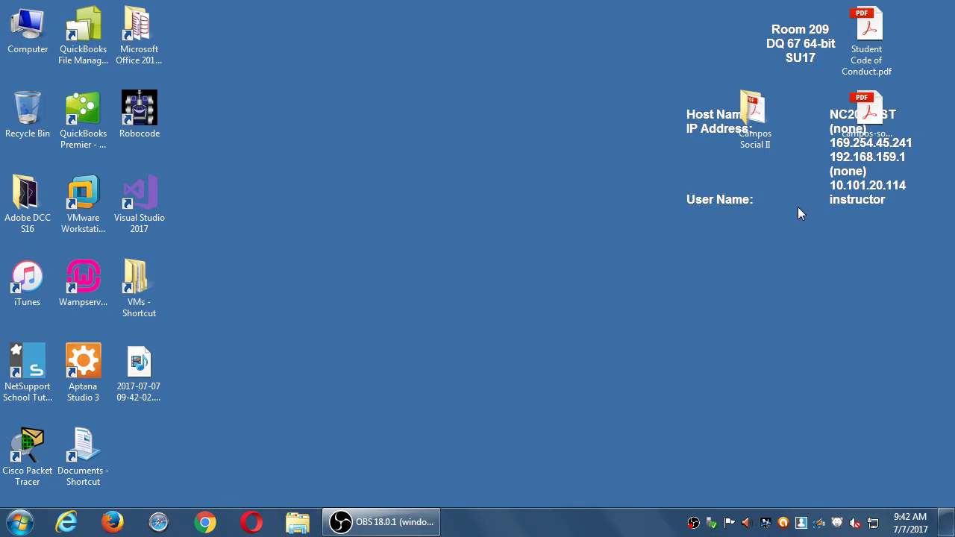
Open the desktop copy of the Social Media II syllabus PDF and enlarge its reading area to fill the screen
{"action": "left_click", "coordinate": [872, 122]}
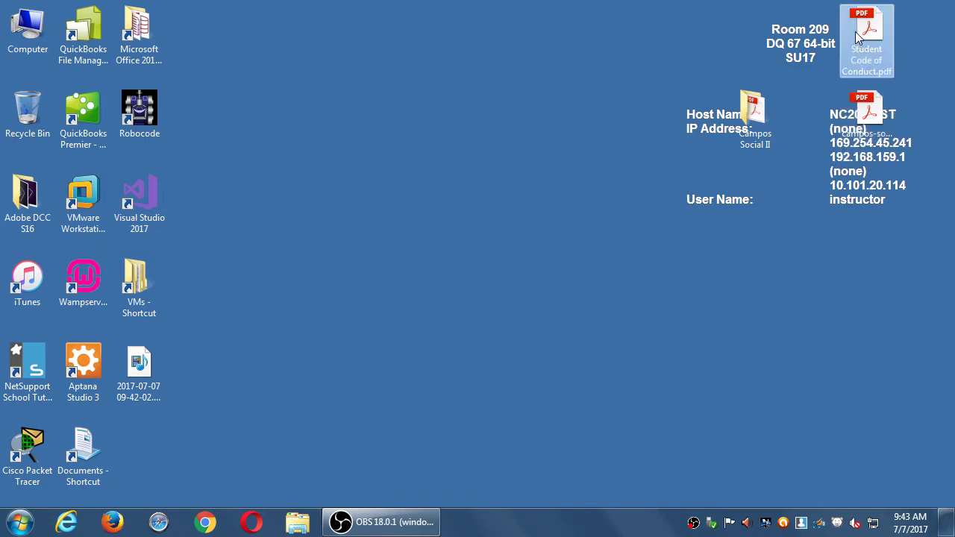
{"action": "double_click", "coordinate": [870, 119]}
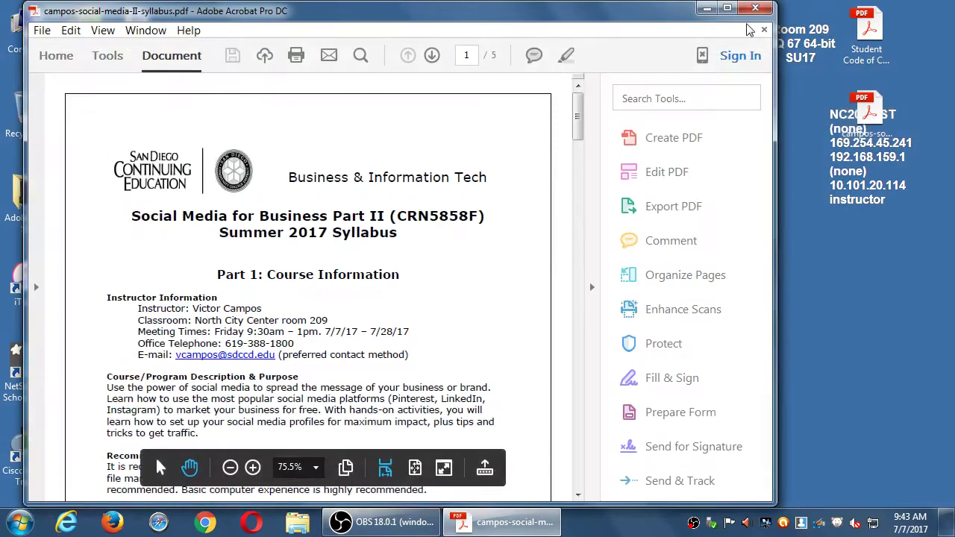
{"action": "double_click", "coordinate": [731, 18]}
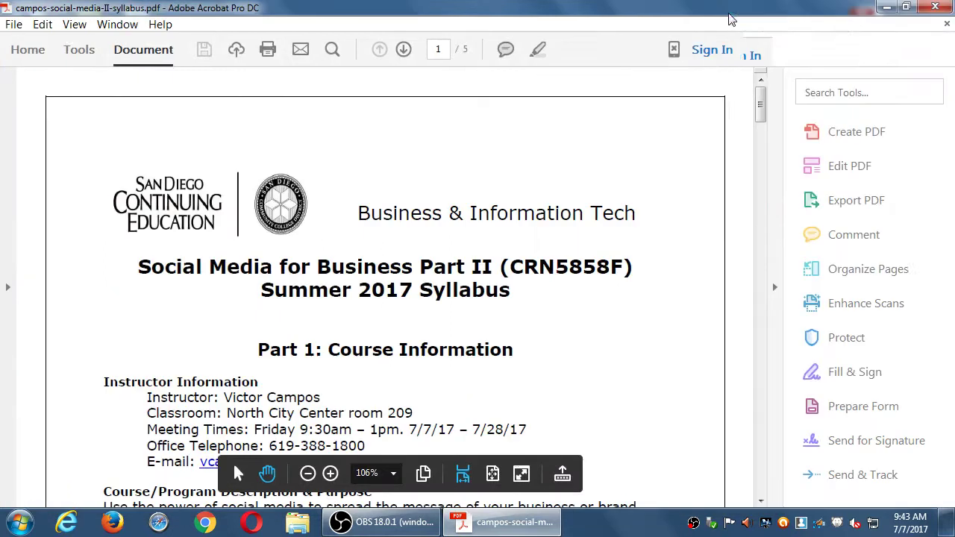
{"action": "left_click", "coordinate": [776, 285]}
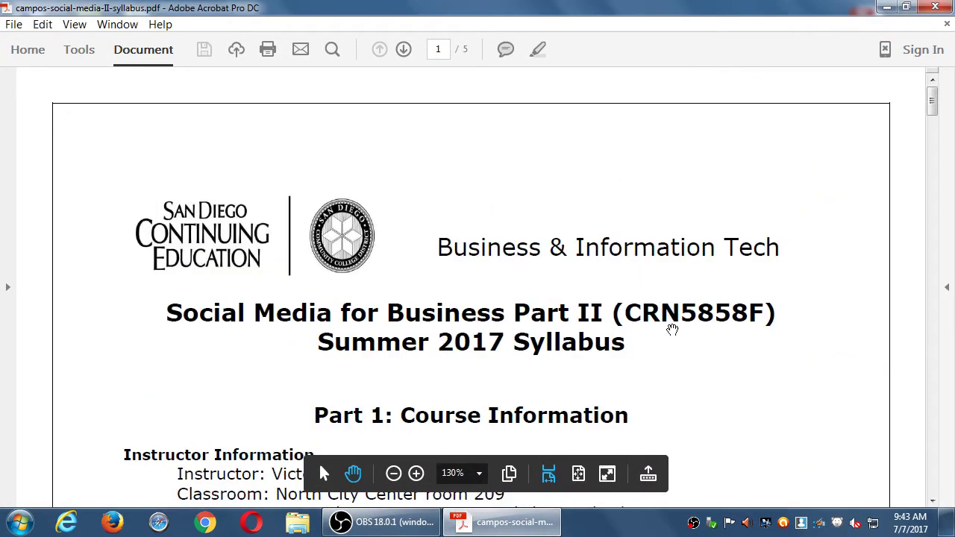
Read Part 1 of the syllabus, from the instructor information and course description through the course materials and structure
{"action": "left_click_drag", "start_coordinate": [699, 398], "coordinate": [686, 171]}
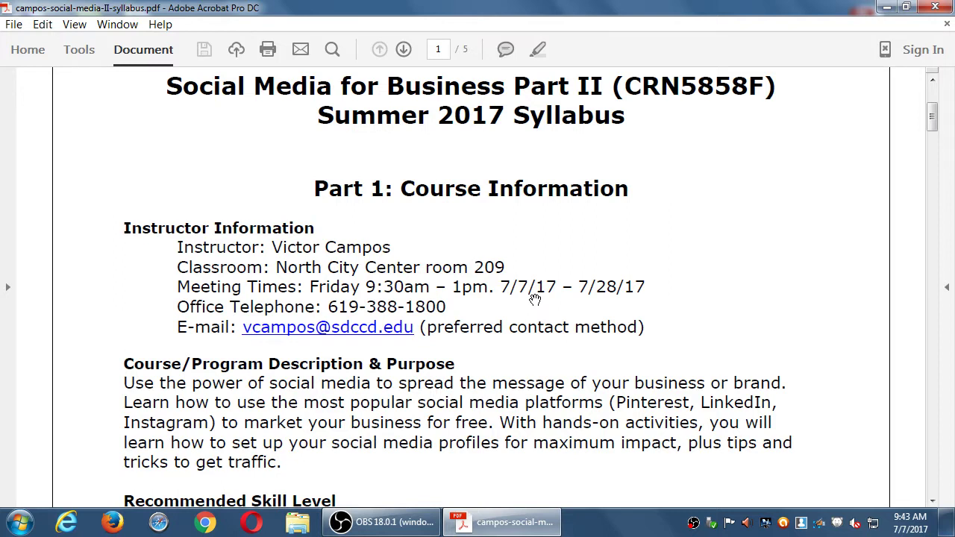
{"action": "scroll", "coordinate": [532, 364], "scroll_direction": "down", "scroll_amount": 3}
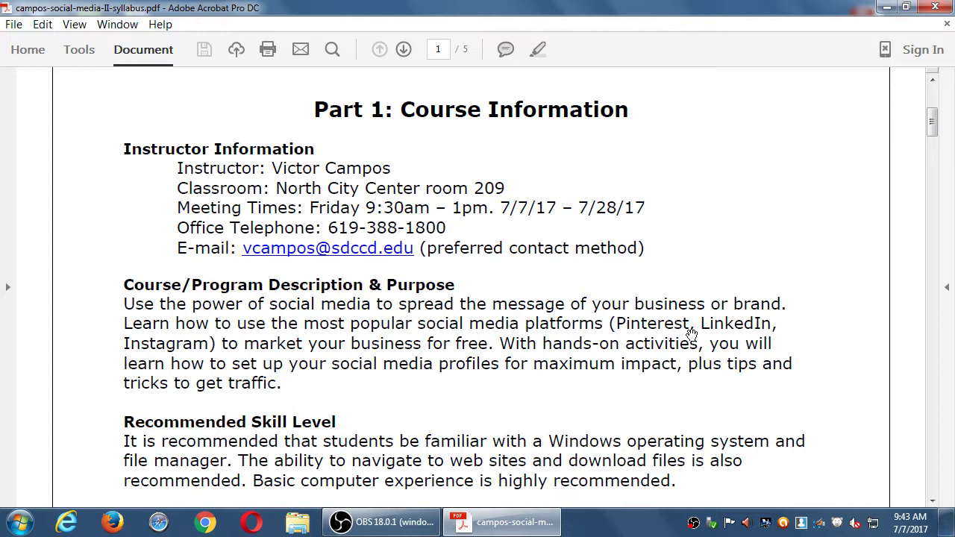
{"action": "scroll", "coordinate": [795, 377], "scroll_direction": "down", "scroll_amount": 1}
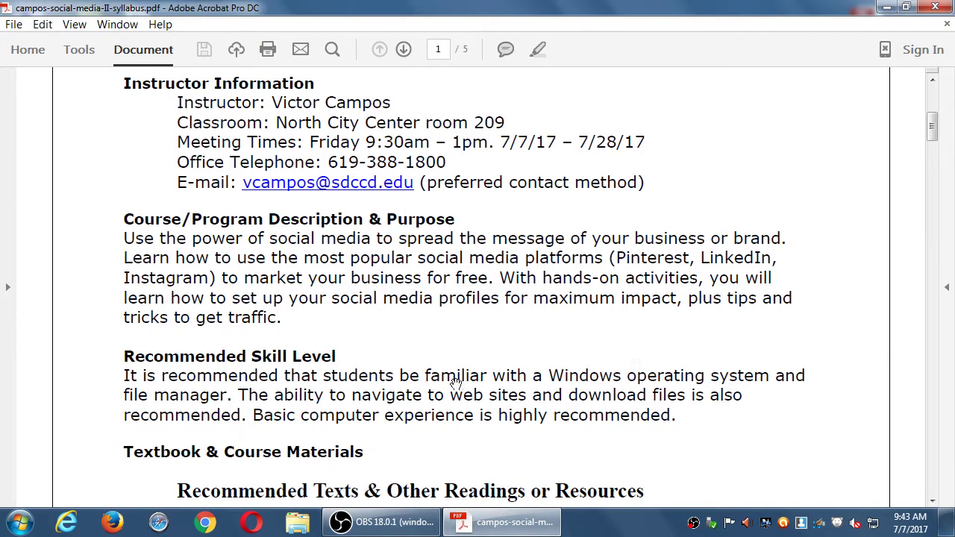
{"action": "left_click_drag", "start_coordinate": [454, 375], "coordinate": [482, 230]}
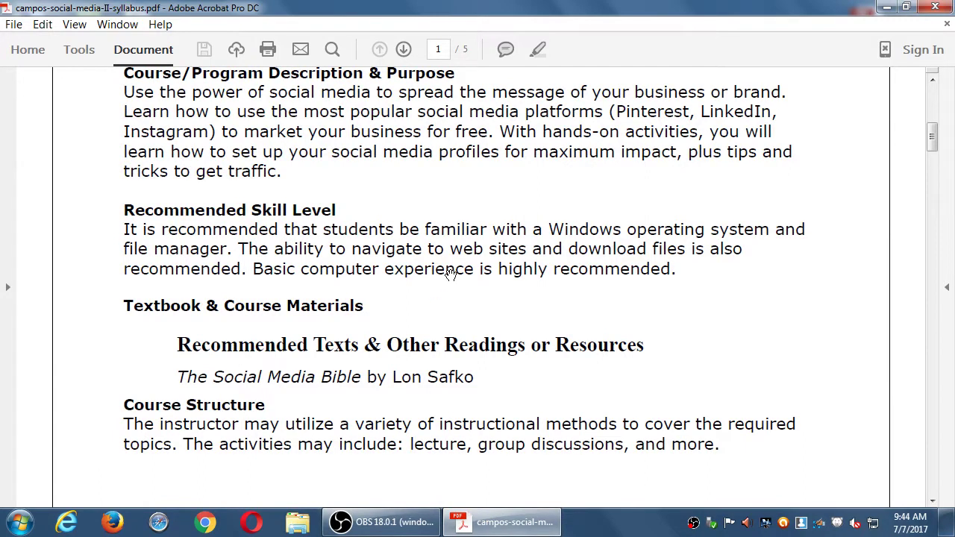
{"action": "scroll", "coordinate": [453, 317], "scroll_direction": "down", "scroll_amount": 3}
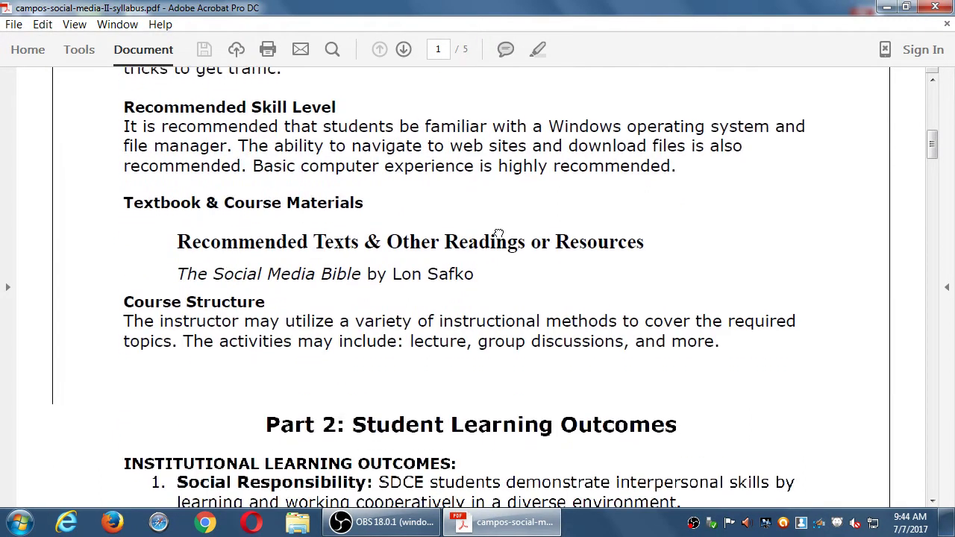
{"action": "left_click_drag", "start_coordinate": [498, 231], "coordinate": [494, 213]}
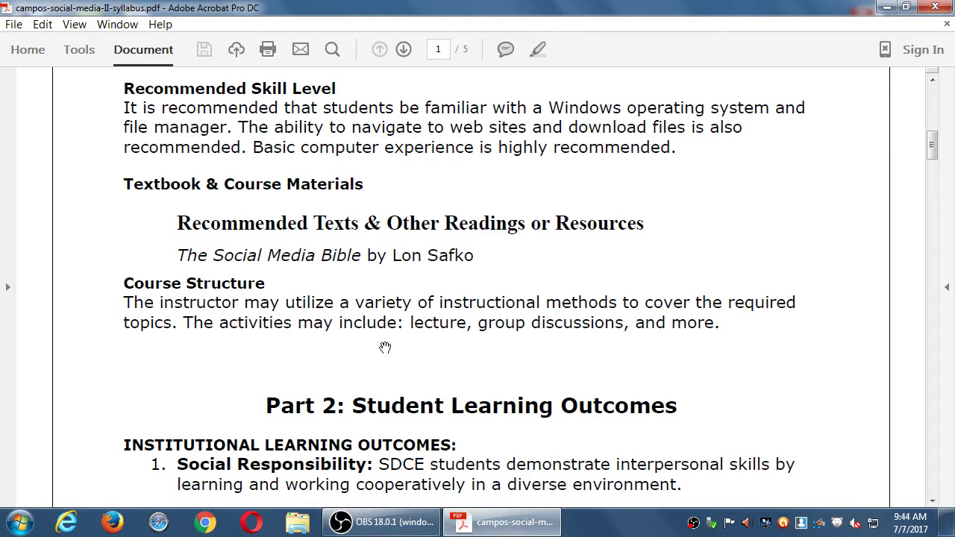
{"action": "left_click_drag", "start_coordinate": [397, 351], "coordinate": [411, 256]}
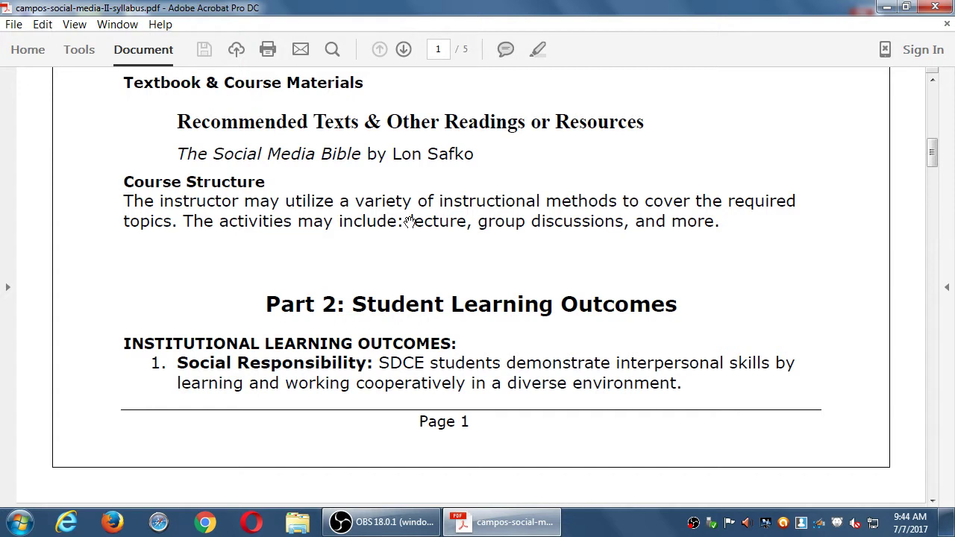
Review the institutional, program and course learning outcomes in Part 2 of the syllabus
{"action": "left_click_drag", "start_coordinate": [488, 362], "coordinate": [502, 215]}
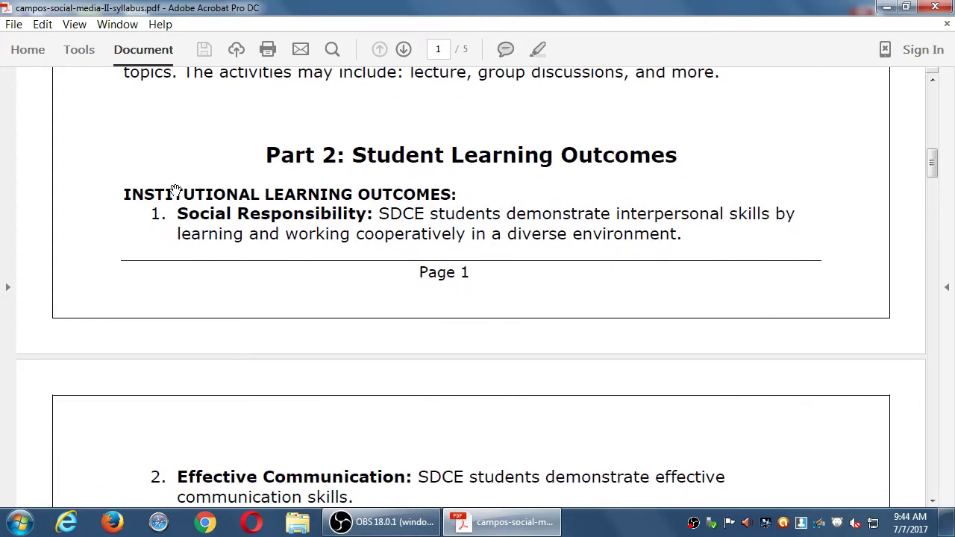
{"action": "left_click_drag", "start_coordinate": [428, 333], "coordinate": [447, 254]}
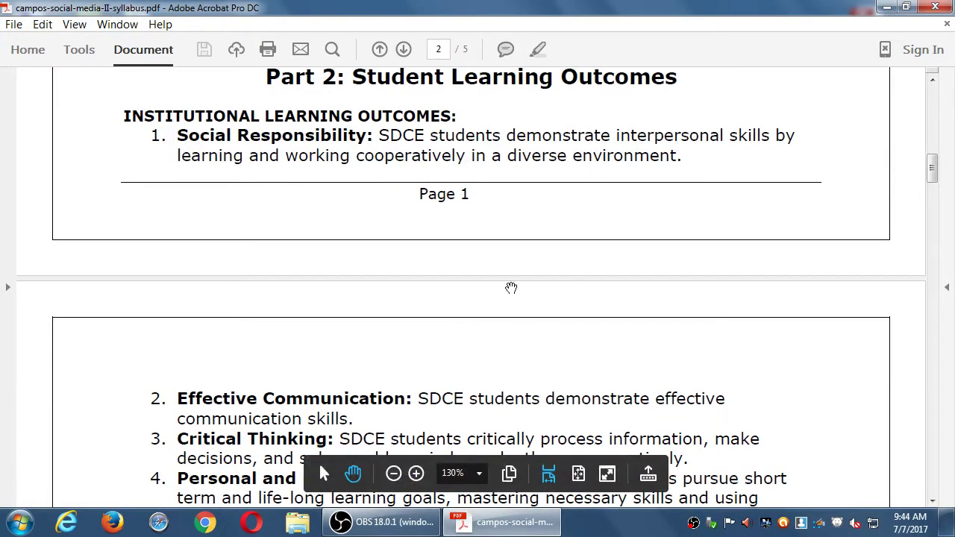
{"action": "left_click_drag", "start_coordinate": [505, 311], "coordinate": [480, 154]}
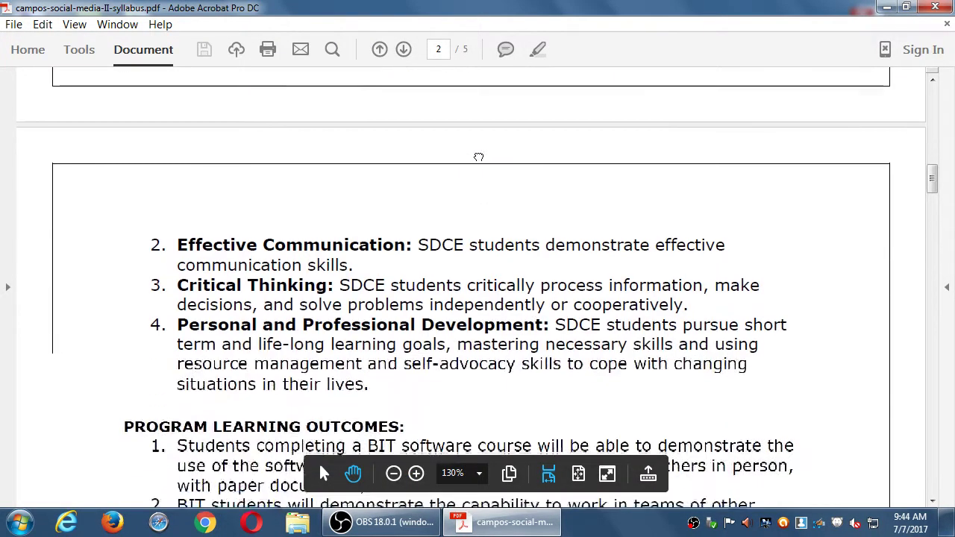
{"action": "left_click_drag", "start_coordinate": [552, 317], "coordinate": [488, 188]}
{"action": "scroll", "coordinate": [496, 198], "scroll_direction": "down", "scroll_amount": 4}
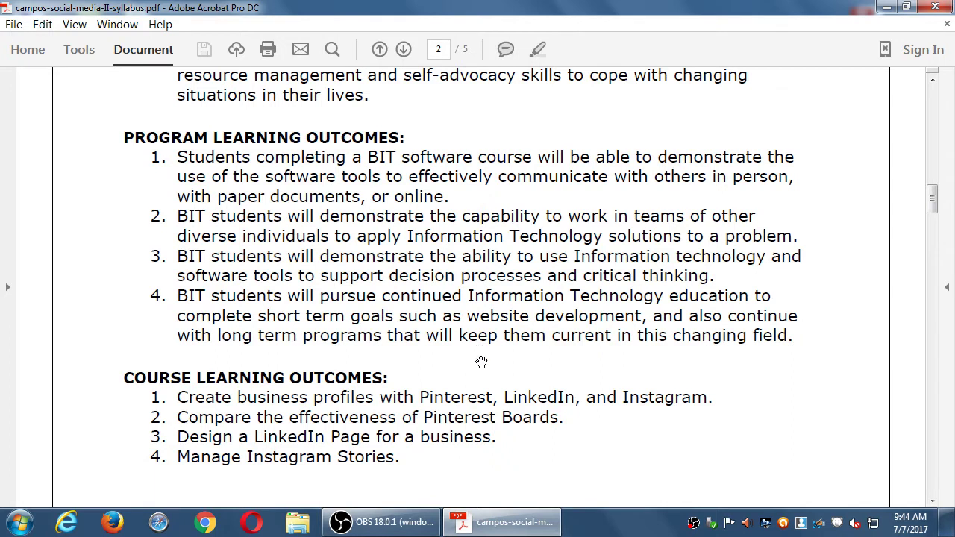
{"action": "left_click_drag", "start_coordinate": [491, 365], "coordinate": [520, 269]}
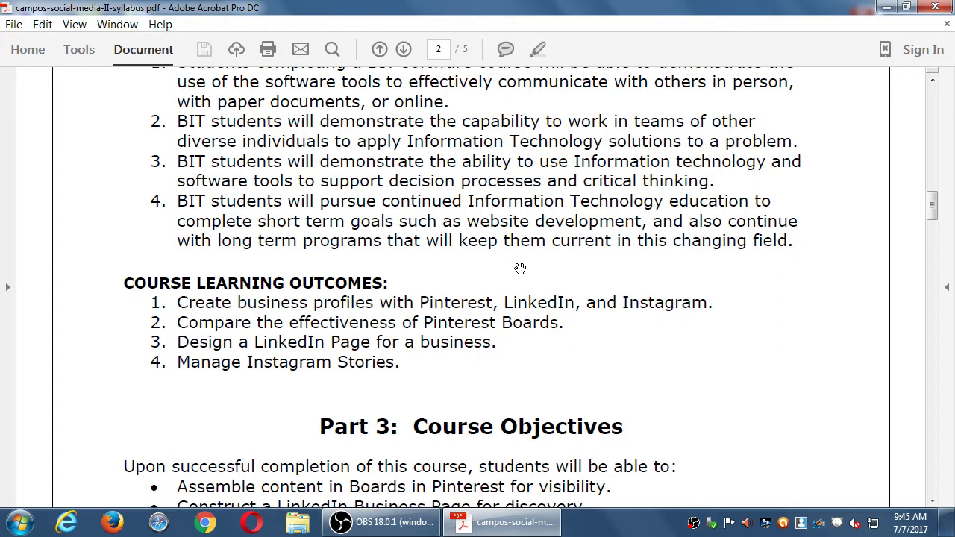
Read the course objectives in Part 3 and the completion requirements in Part 4 of the syllabus
{"action": "scroll", "coordinate": [550, 336], "scroll_direction": "down", "scroll_amount": 5}
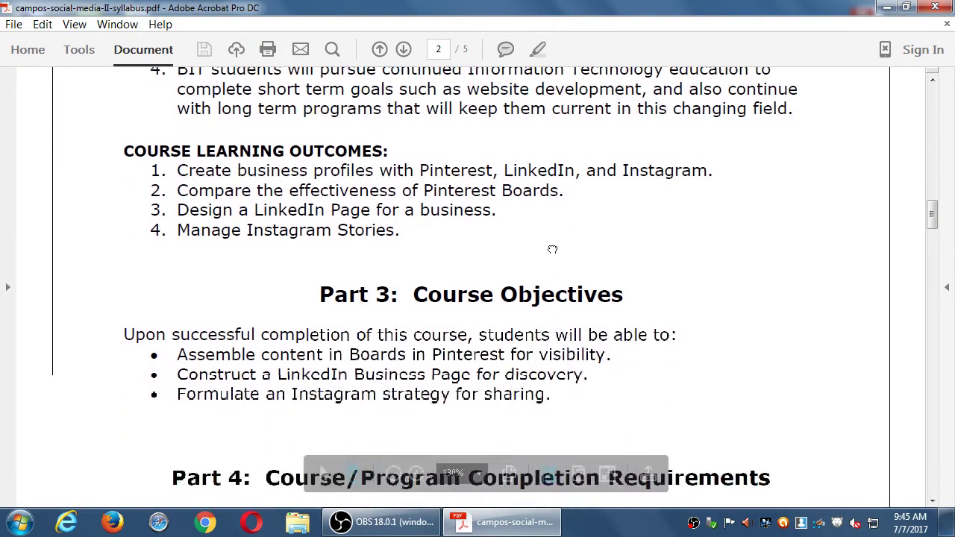
{"action": "left_click_drag", "start_coordinate": [564, 198], "coordinate": [564, 187]}
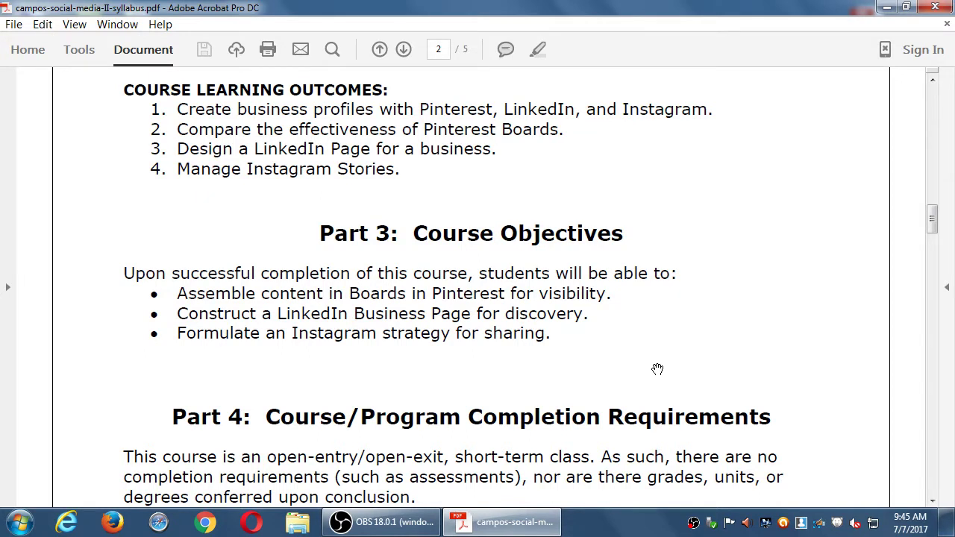
{"action": "left_click_drag", "start_coordinate": [712, 386], "coordinate": [731, 291]}
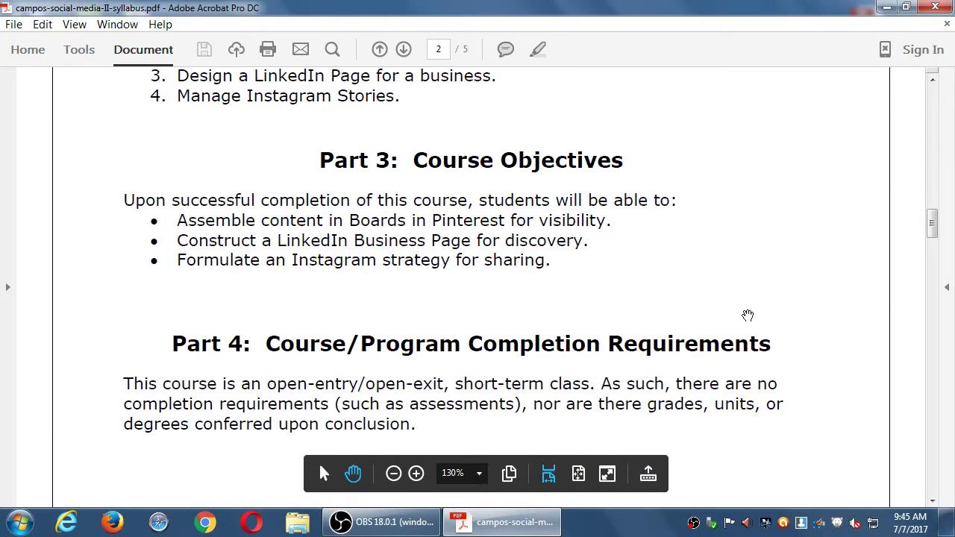
{"action": "left_click_drag", "start_coordinate": [757, 341], "coordinate": [757, 251]}
{"action": "left_click_drag", "start_coordinate": [734, 328], "coordinate": [722, 288]}
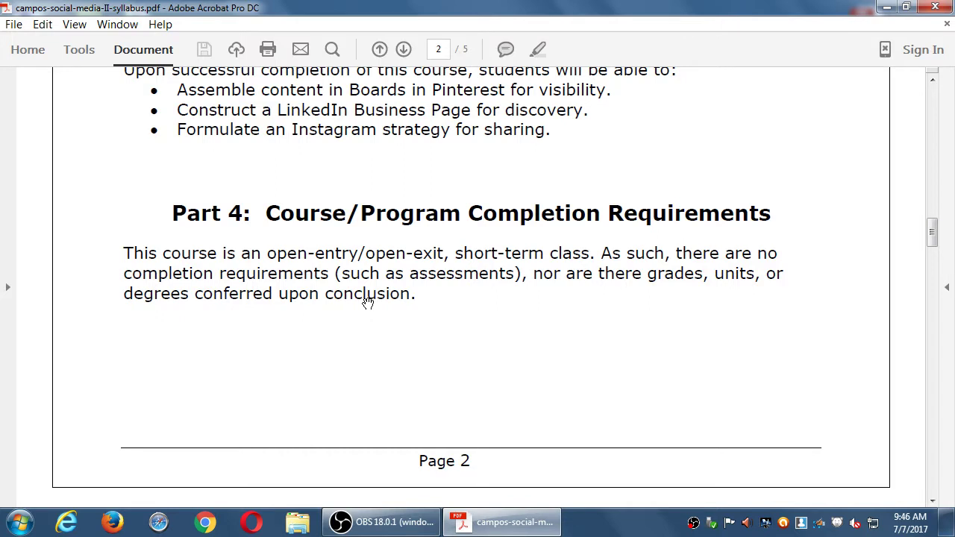
Examine the weekly topic outline and schedule table in Part 5 of the syllabus
{"action": "left_click_drag", "start_coordinate": [352, 320], "coordinate": [260, 144]}
{"action": "left_click_drag", "start_coordinate": [348, 420], "coordinate": [321, 65]}
{"action": "left_click_drag", "start_coordinate": [279, 157], "coordinate": [263, 106]}
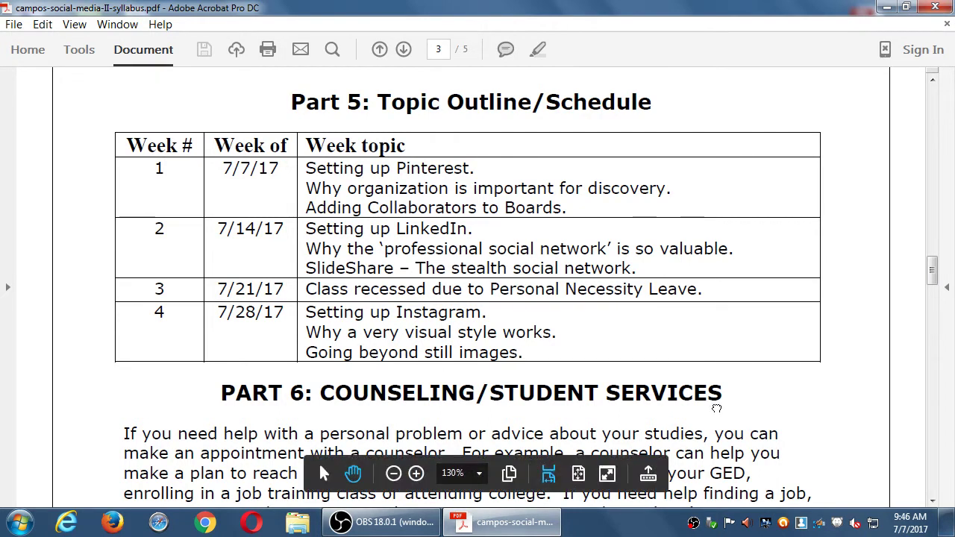
Review the counseling and disability support services in Parts 6 and 7 and the class attendance policy in Part 8
{"action": "left_click_drag", "start_coordinate": [719, 408], "coordinate": [727, 305]}
{"action": "left_click_drag", "start_coordinate": [734, 360], "coordinate": [735, 214]}
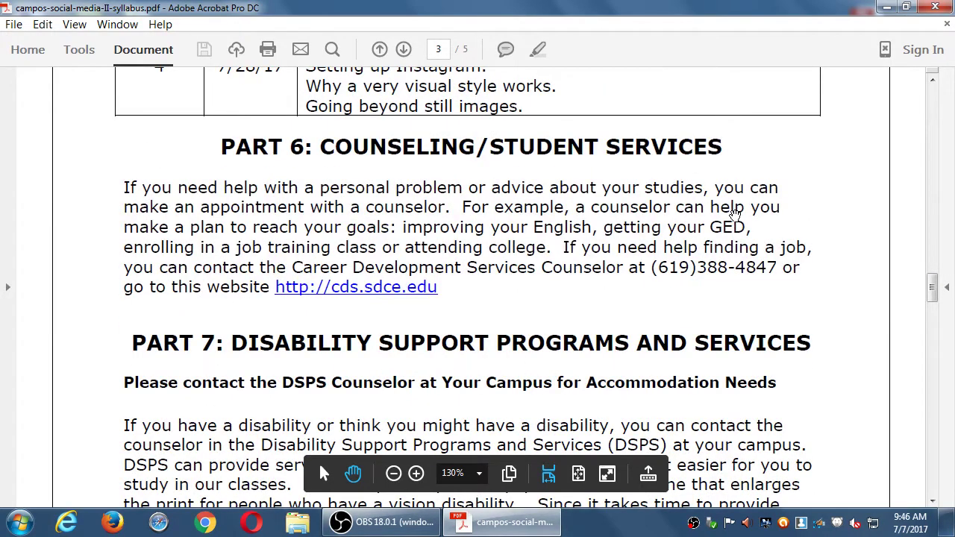
{"action": "left_click_drag", "start_coordinate": [661, 293], "coordinate": [663, 243]}
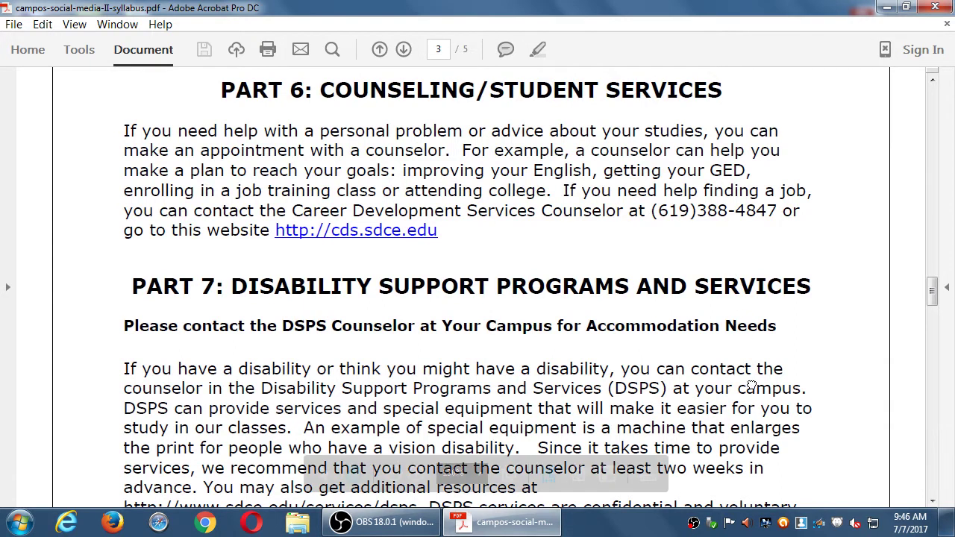
{"action": "left_click_drag", "start_coordinate": [755, 384], "coordinate": [747, 246]}
{"action": "left_click_drag", "start_coordinate": [769, 290], "coordinate": [728, 247]}
{"action": "left_click_drag", "start_coordinate": [732, 280], "coordinate": [714, 134]}
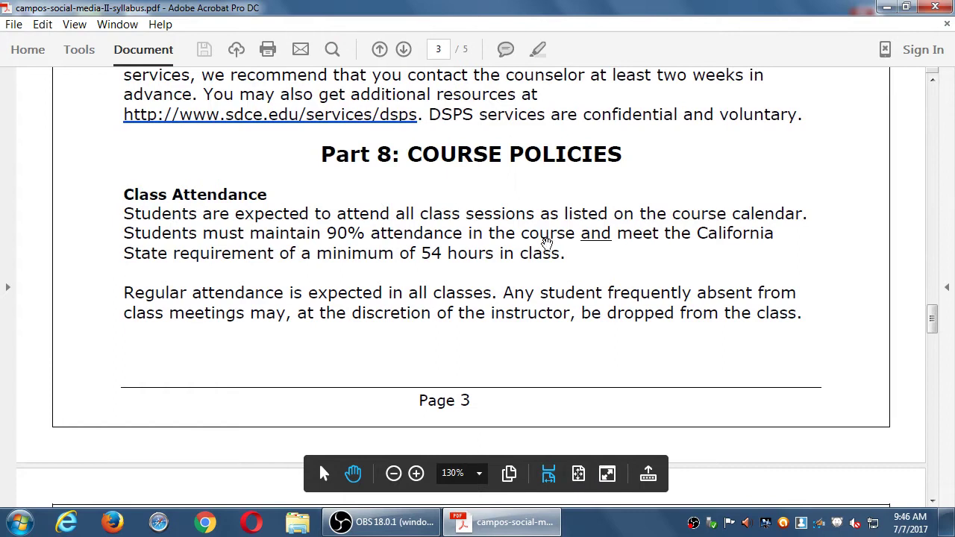
{"action": "left_click_drag", "start_coordinate": [657, 287], "coordinate": [661, 230]}
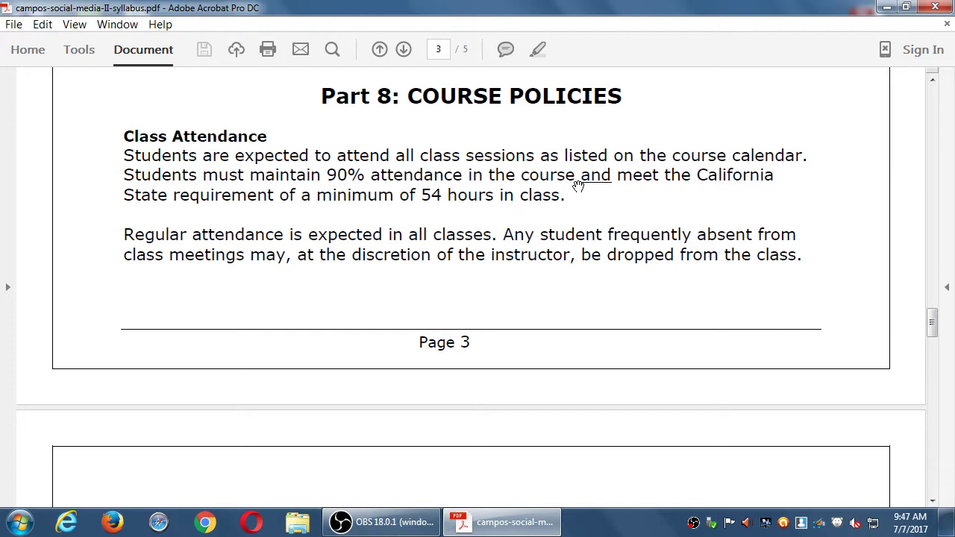
Read the instructor communication section and the academic integrity and dishonesty policy on page 4 of the syllabus
{"action": "scroll", "coordinate": [567, 257], "scroll_direction": "down", "scroll_amount": 5}
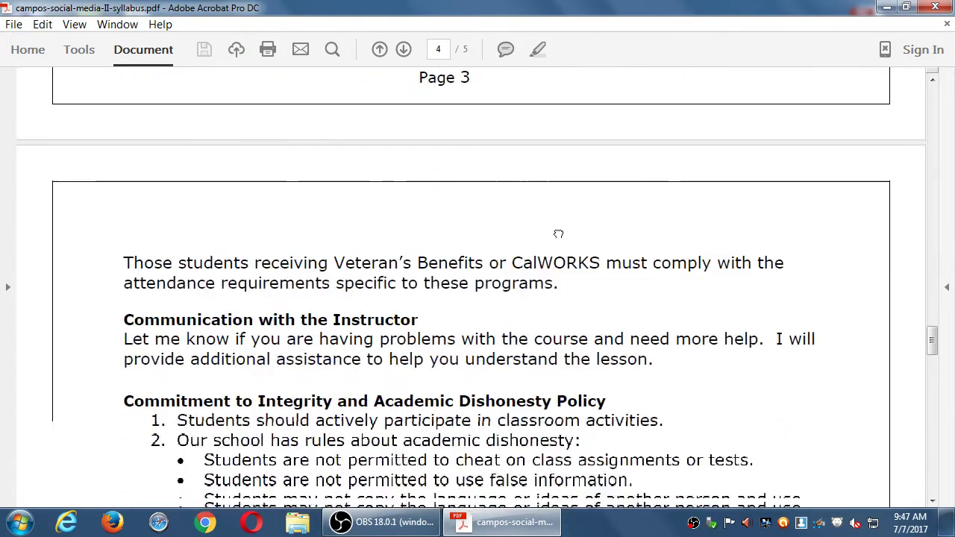
{"action": "scroll", "coordinate": [548, 246], "scroll_direction": "down", "scroll_amount": 2}
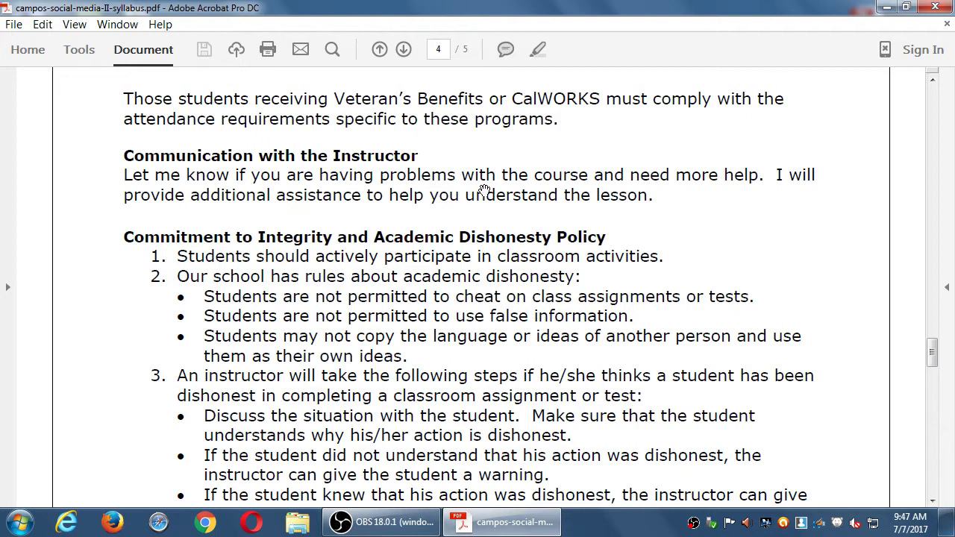
{"action": "left_click_drag", "start_coordinate": [556, 317], "coordinate": [565, 182]}
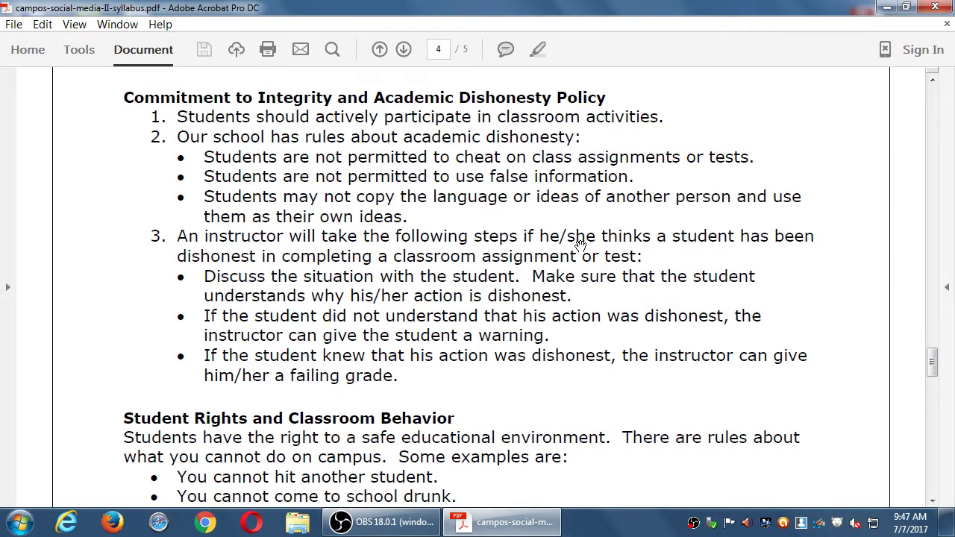
{"action": "left_click_drag", "start_coordinate": [572, 376], "coordinate": [571, 283]}
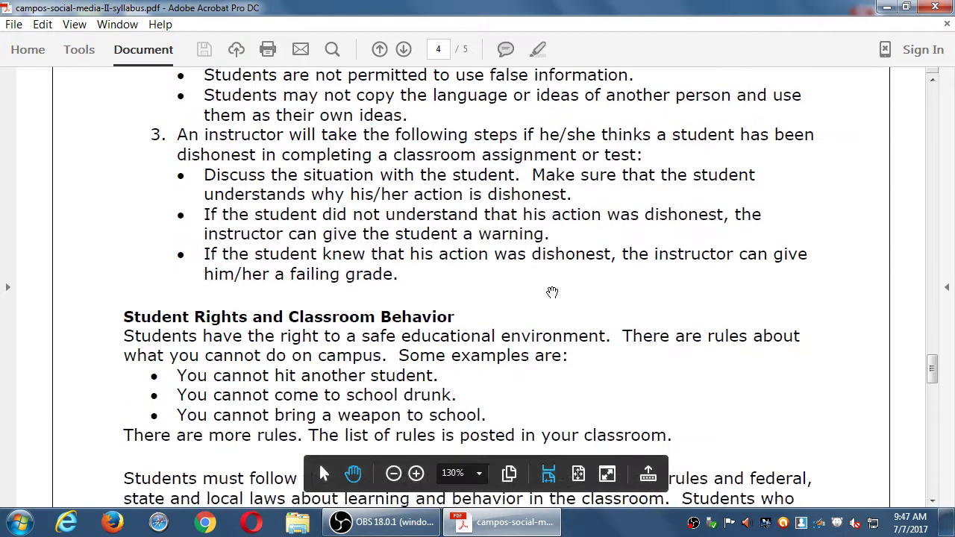
Review the student rights, classroom behavior and discipline policies on page 4 of the syllabus
{"action": "scroll", "coordinate": [580, 264], "scroll_direction": "down", "scroll_amount": 3}
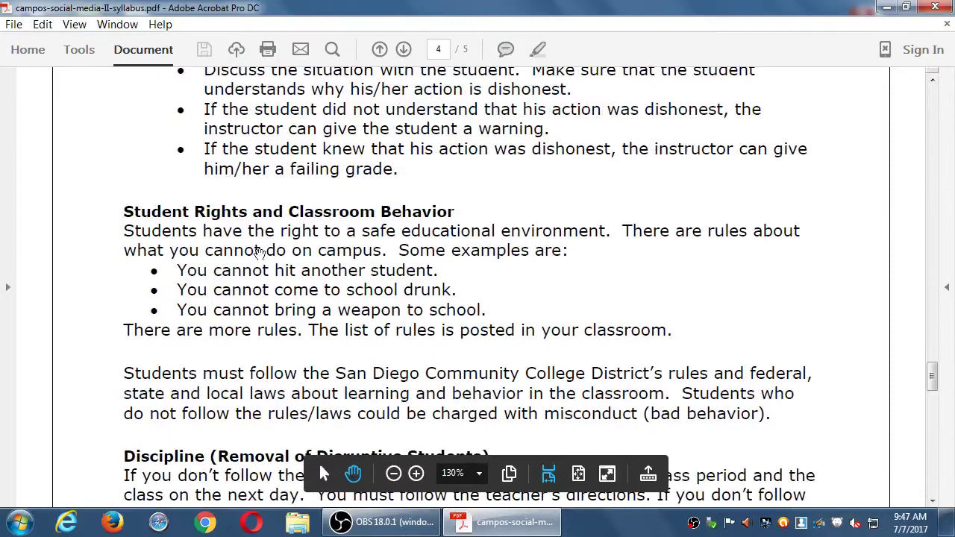
{"action": "left_click_drag", "start_coordinate": [539, 279], "coordinate": [539, 228]}
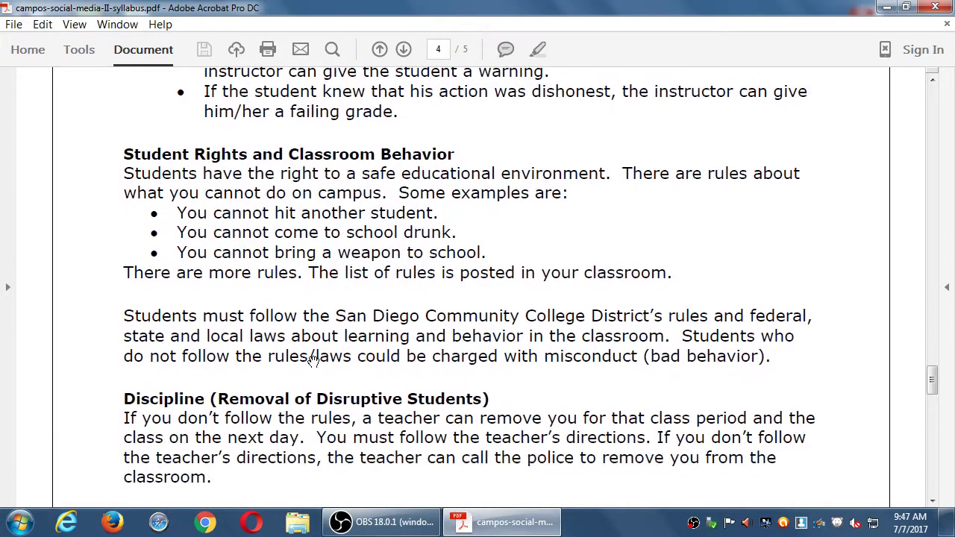
{"action": "scroll", "coordinate": [391, 348], "scroll_direction": "down", "scroll_amount": 15}
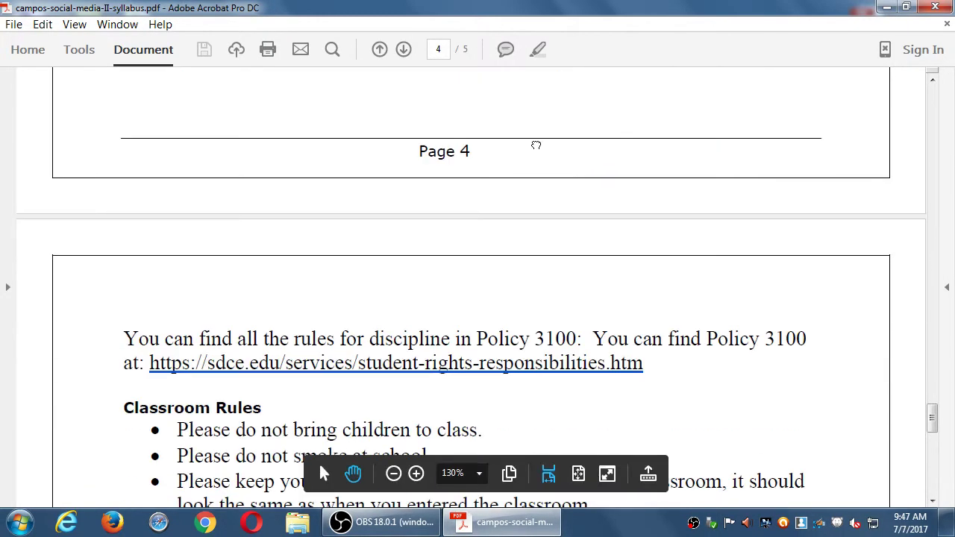
{"action": "scroll", "coordinate": [635, 341], "scroll_direction": "up", "scroll_amount": 10}
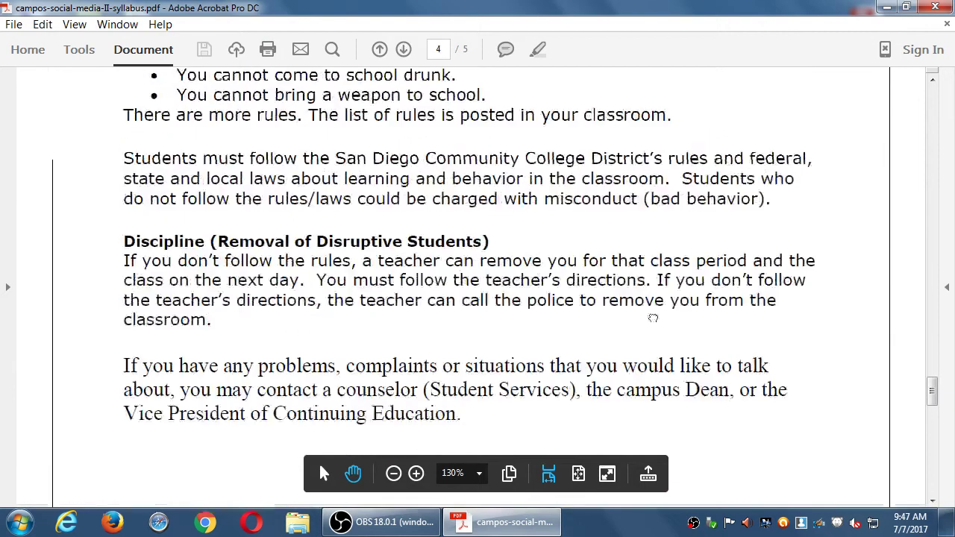
{"action": "scroll", "coordinate": [661, 334], "scroll_direction": "up", "scroll_amount": 7}
{"action": "scroll", "coordinate": [603, 352], "scroll_direction": "down", "scroll_amount": 3}
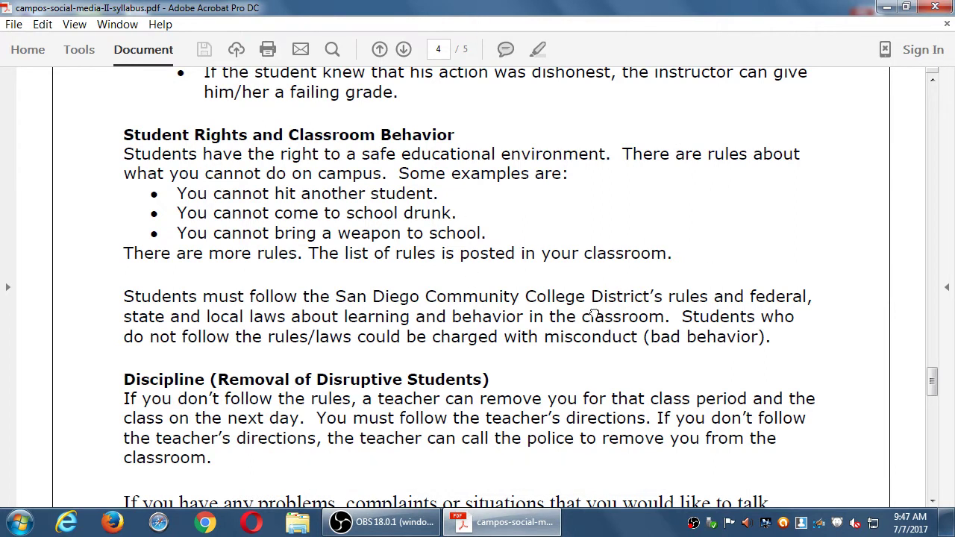
{"action": "scroll", "coordinate": [597, 313], "scroll_direction": "down", "scroll_amount": 6}
{"action": "scroll", "coordinate": [704, 132], "scroll_direction": "down", "scroll_amount": 4}
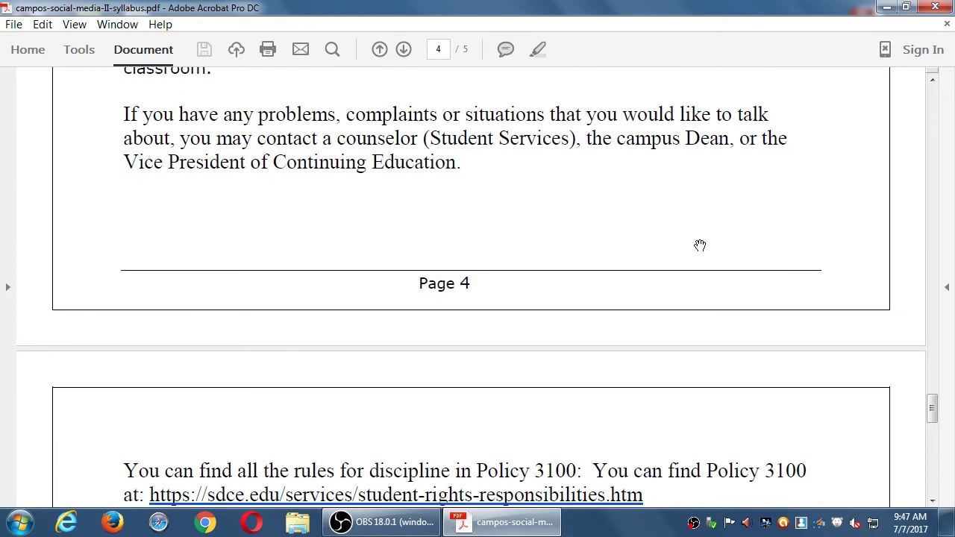
Read the Policy 3100 reference, the classroom rules and the diversity statement on page 5 of the syllabus
{"action": "scroll", "coordinate": [706, 269], "scroll_direction": "down", "scroll_amount": 5}
{"action": "left_click_drag", "start_coordinate": [708, 291], "coordinate": [697, 149]}
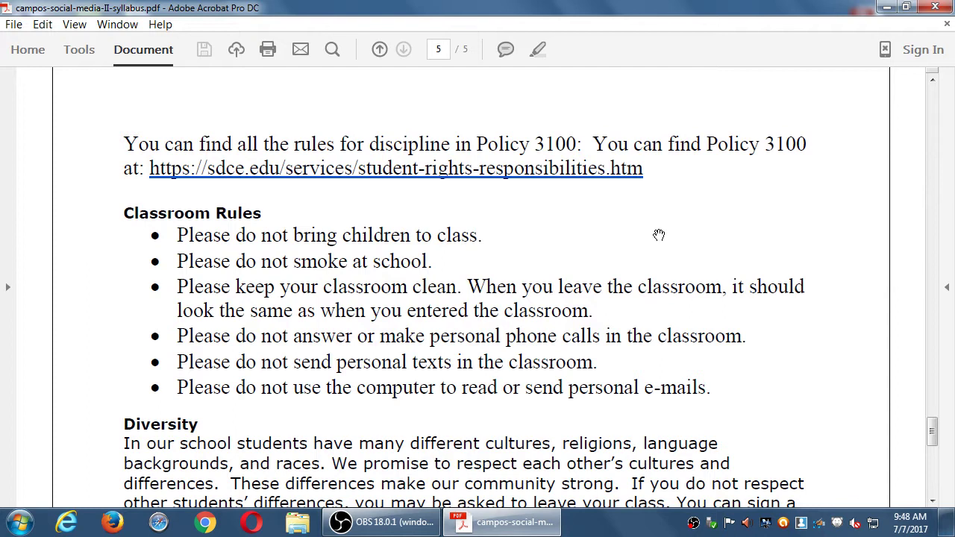
{"action": "scroll", "coordinate": [582, 347], "scroll_direction": "down", "scroll_amount": 3}
{"action": "left_click_drag", "start_coordinate": [773, 400], "coordinate": [752, 297]}
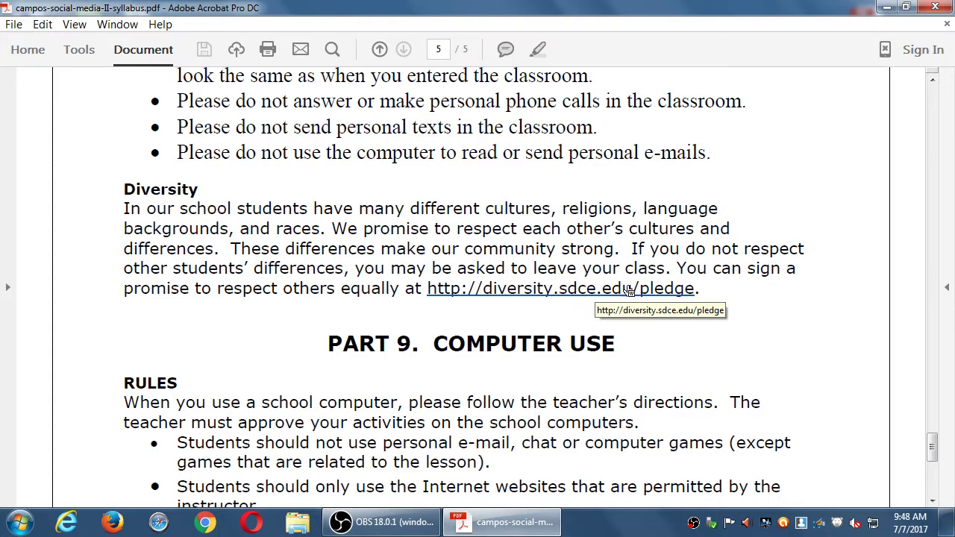
Read the computer use rules in Part 9 at the end of the syllabus
{"action": "scroll", "coordinate": [759, 320], "scroll_direction": "down", "scroll_amount": 2}
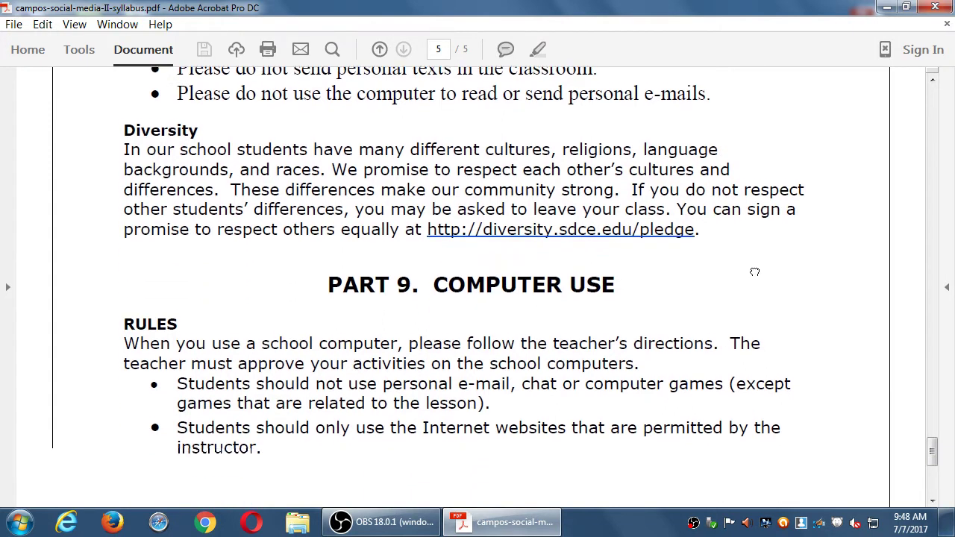
{"action": "scroll", "coordinate": [755, 270], "scroll_direction": "down", "scroll_amount": 1}
{"action": "scroll", "coordinate": [748, 231], "scroll_direction": "down", "scroll_amount": 1}
{"action": "scroll", "coordinate": [686, 305], "scroll_direction": "down", "scroll_amount": 4}
{"action": "scroll", "coordinate": [635, 213], "scroll_direction": "down", "scroll_amount": 2}
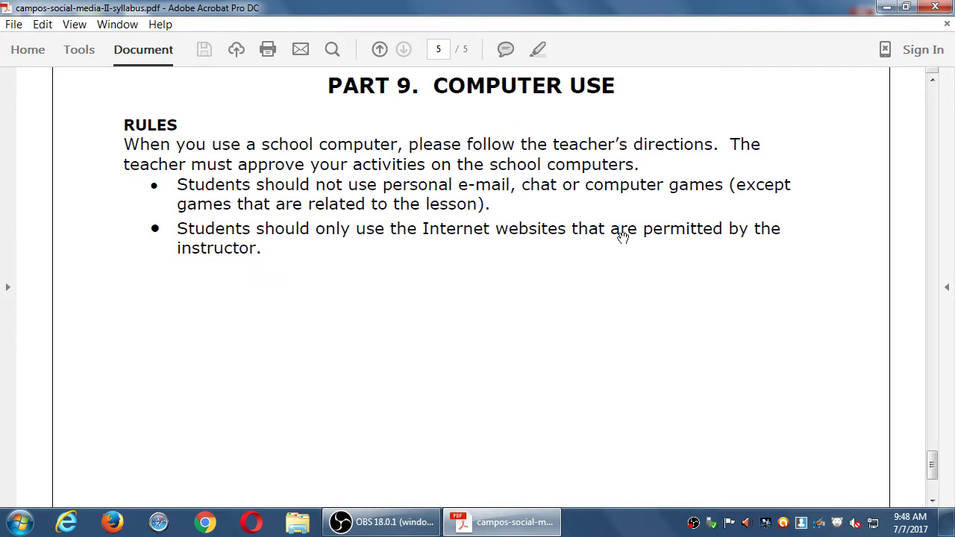
{"action": "left_click_drag", "start_coordinate": [629, 348], "coordinate": [658, 358]}
Return to the first page of the syllabus at a reduced zoom and close the document
{"action": "scroll", "coordinate": [659, 358], "scroll_direction": "up", "scroll_amount": 10}
{"action": "scroll", "coordinate": [717, 238], "scroll_direction": "up", "scroll_amount": 6}
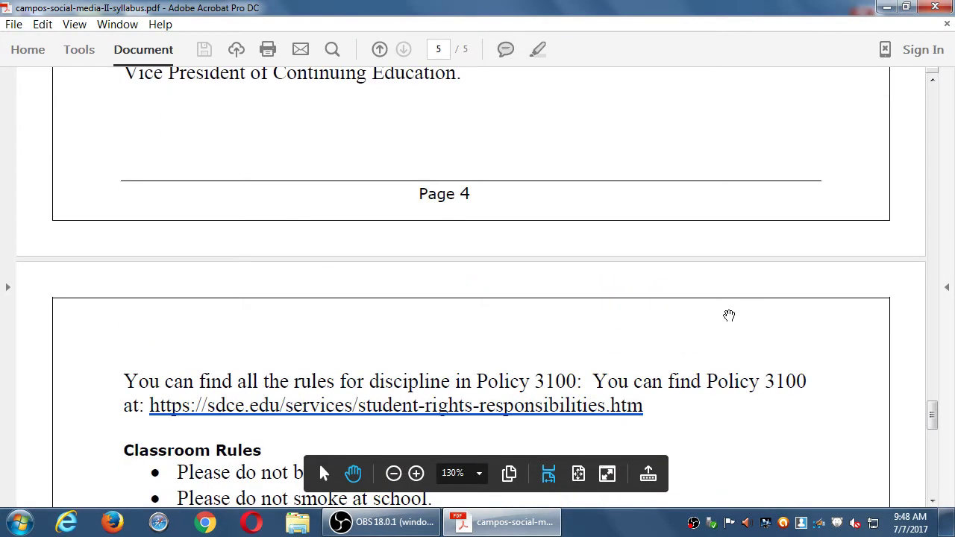
{"action": "scroll", "coordinate": [729, 315], "scroll_direction": "down", "scroll_amount": 4}
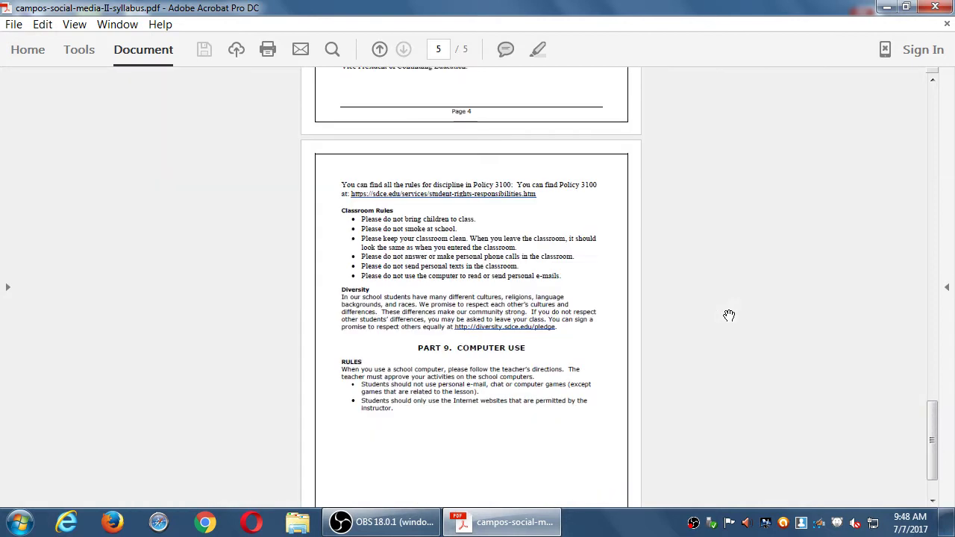
{"action": "left_click", "coordinate": [934, 105]}
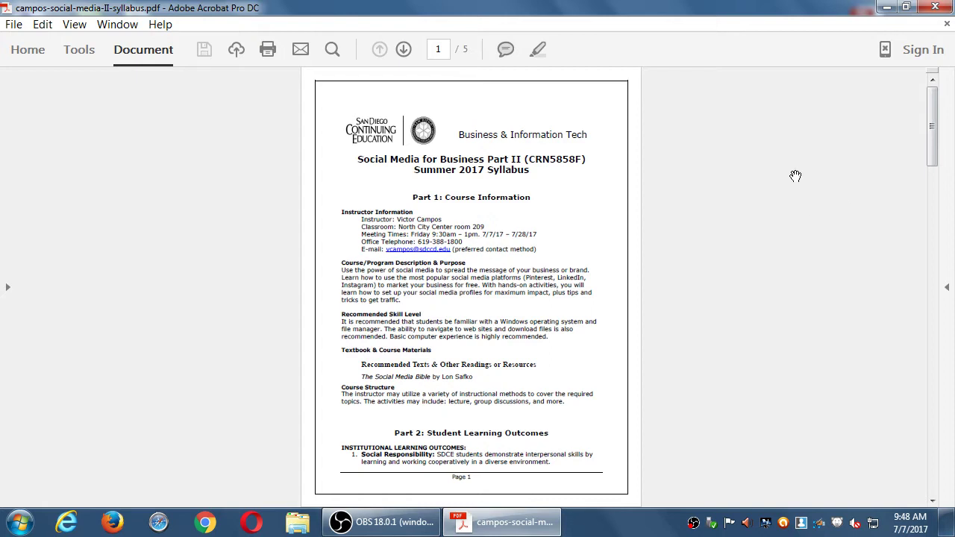
{"action": "left_click", "coordinate": [934, 8]}
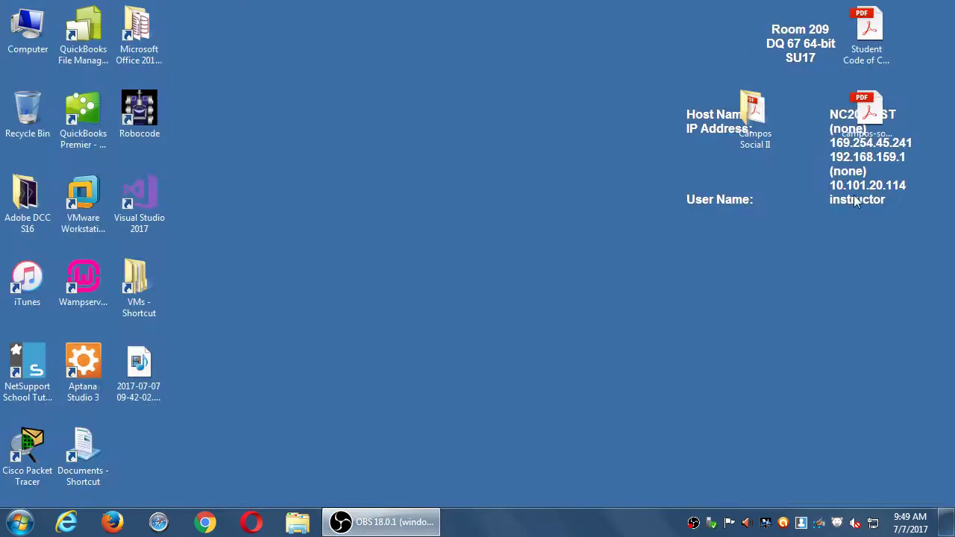
Move the Student Code of Conduct PDF below the other class files on the desktop and open it
{"action": "left_click_drag", "start_coordinate": [867, 30], "coordinate": [795, 184]}
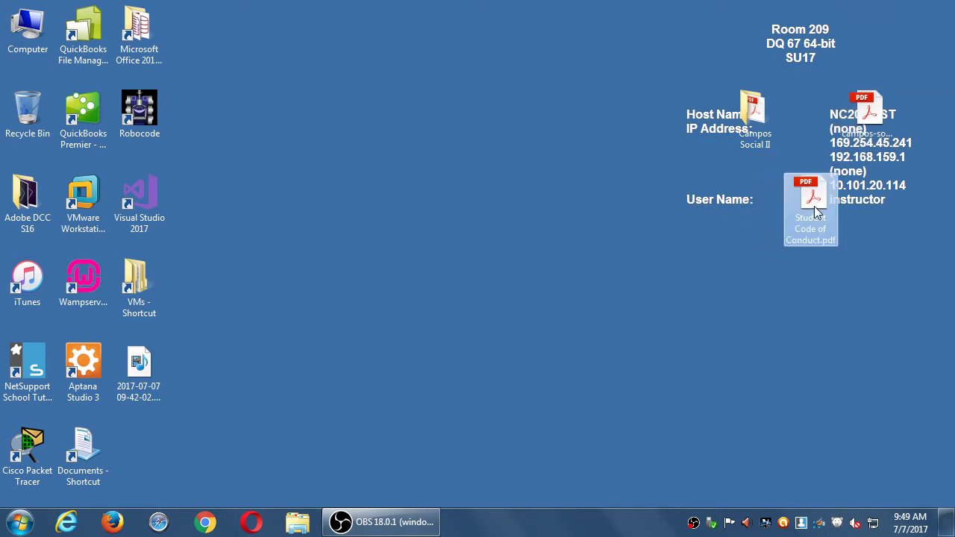
{"action": "double_click", "coordinate": [811, 203]}
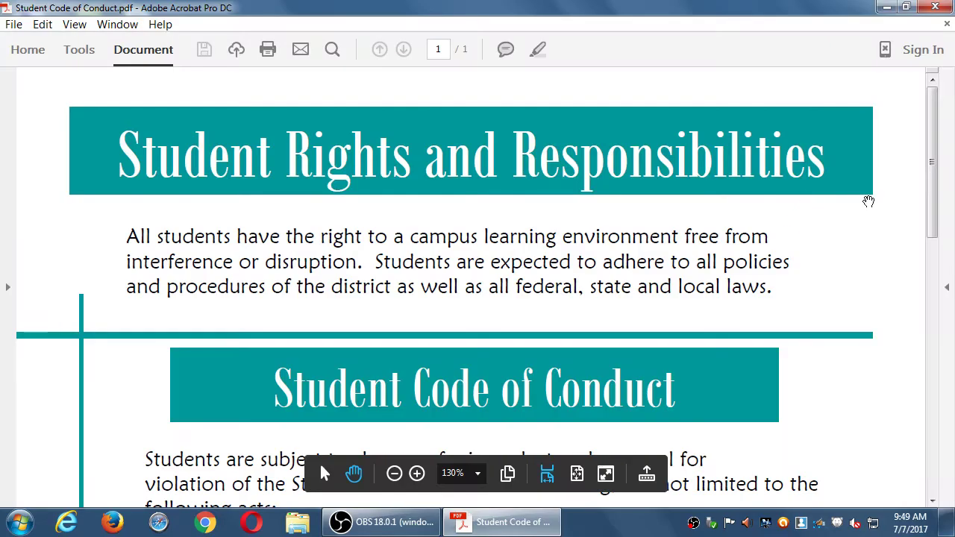
Read the list of prohibited acts in the Student Code of Conduct and close the document
{"action": "scroll", "coordinate": [922, 167], "scroll_direction": "down", "scroll_amount": 2}
{"action": "scroll", "coordinate": [883, 283], "scroll_direction": "down", "scroll_amount": 5}
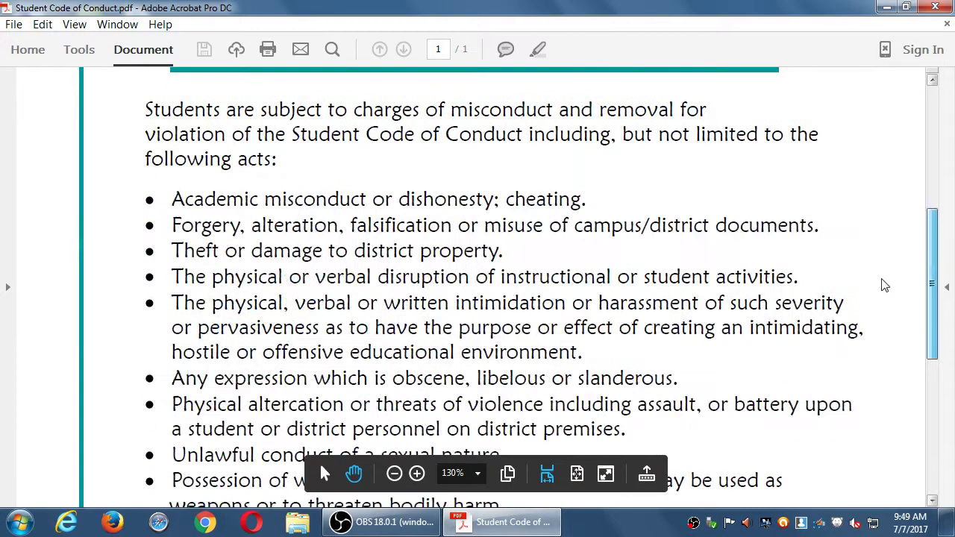
{"action": "scroll", "coordinate": [884, 294], "scroll_direction": "down", "scroll_amount": 3}
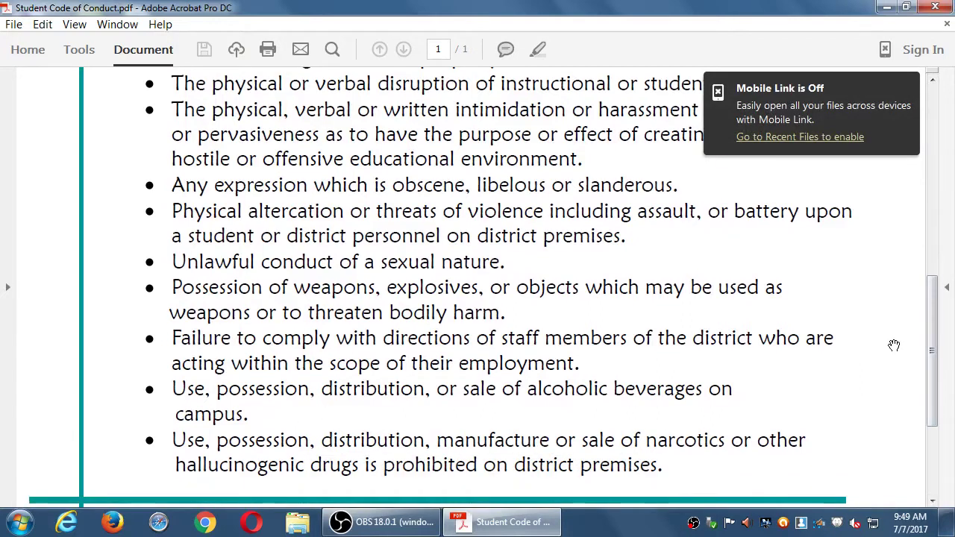
{"action": "left_click", "coordinate": [932, 6]}
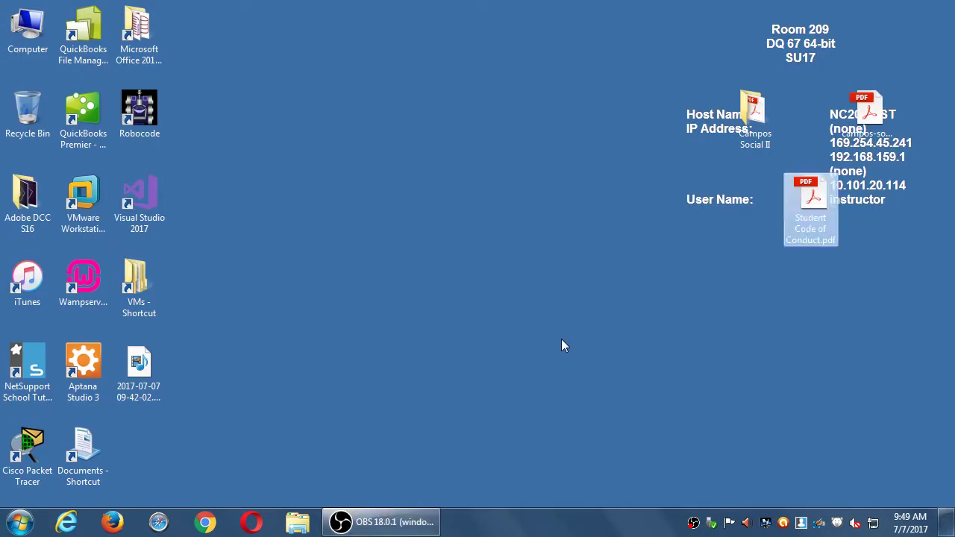
Open sdce.edu in Chrome and start a blank Notepad document
{"action": "left_click", "coordinate": [563, 326]}
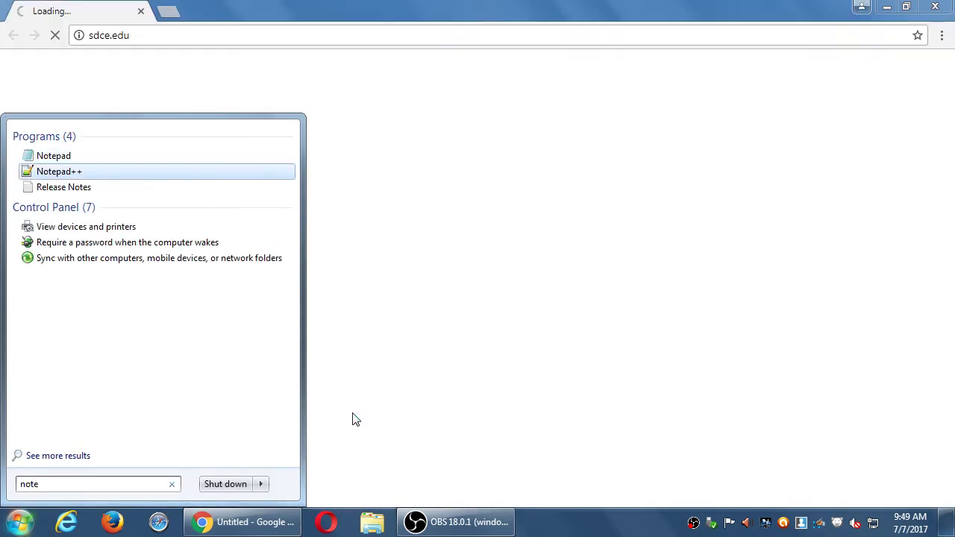
{"action": "key", "text": "Up"}
{"action": "key", "text": "Return"}
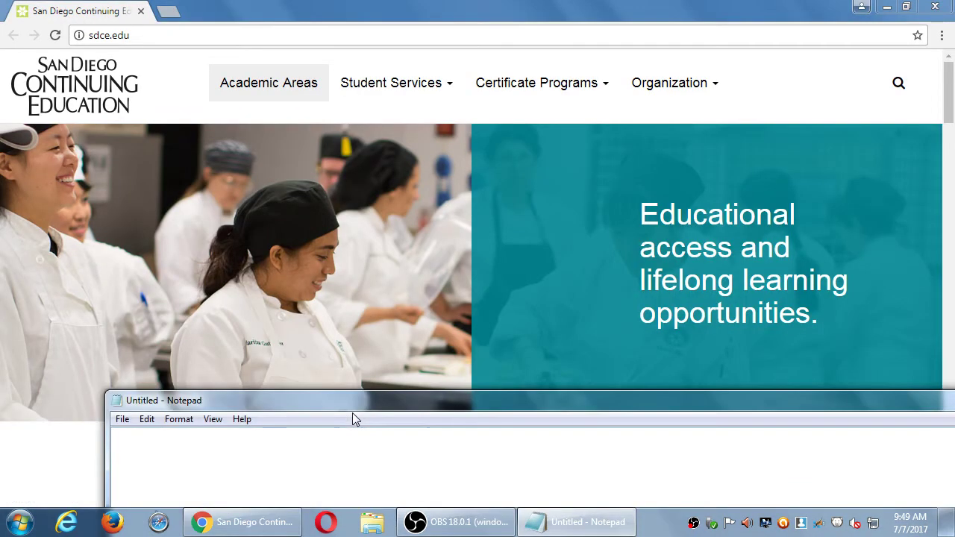
Switch to Chrome and go to buffer.com in the current tab
{"action": "left_click", "coordinate": [112, 35]}
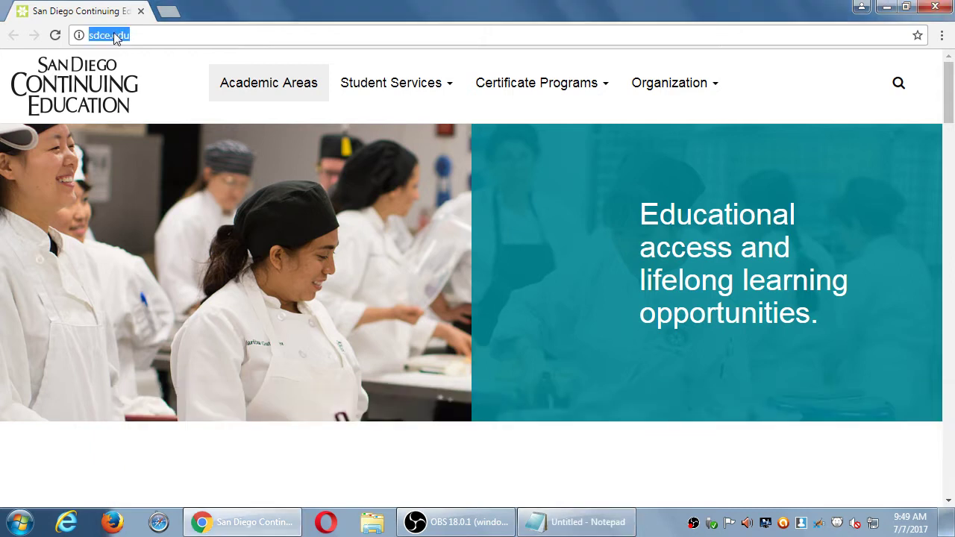
{"action": "type", "text": "buffer.co"}
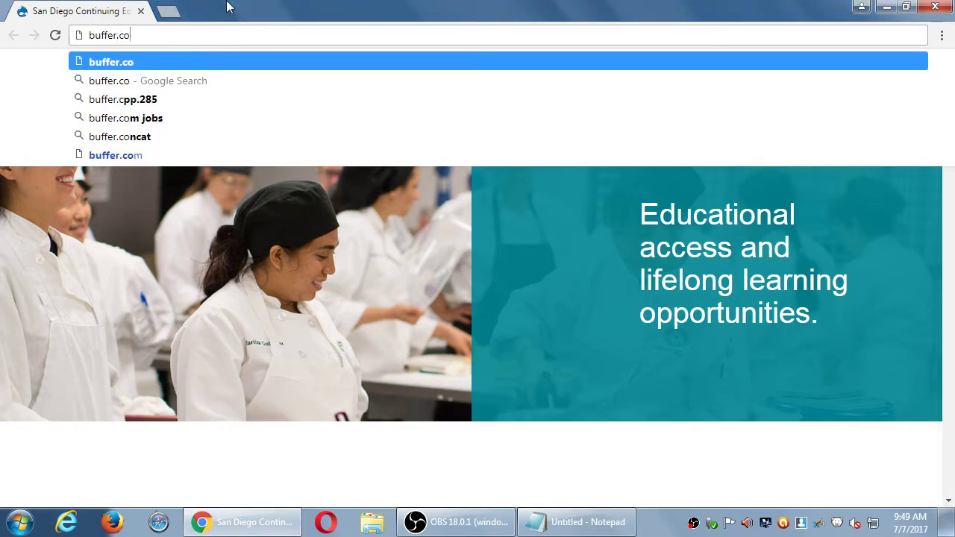
{"action": "type", "text": "m"}
{"action": "key", "text": "Return"}
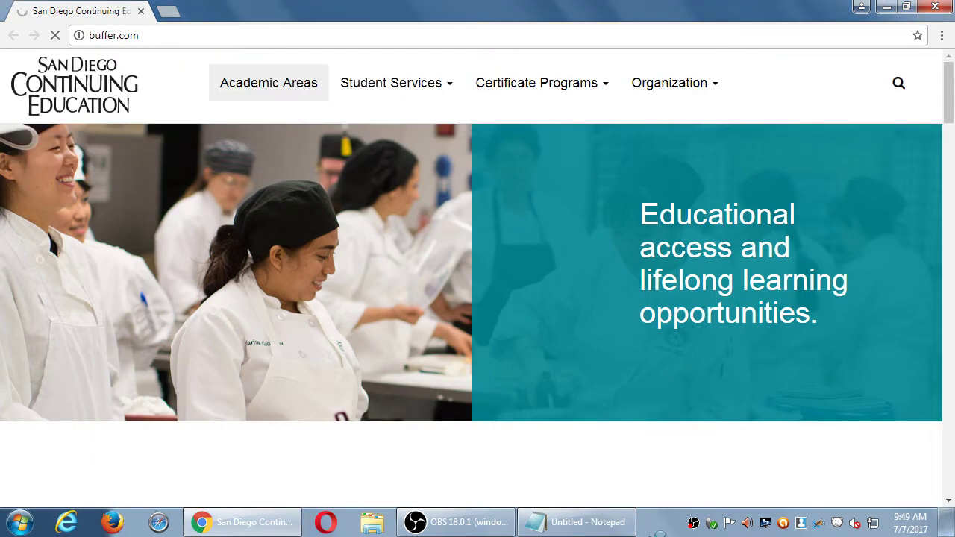
Narrow and raise the Notepad window over the browser and write "Social Management Tools" followed by an indented "Buffer"
{"action": "left_click", "coordinate": [608, 523]}
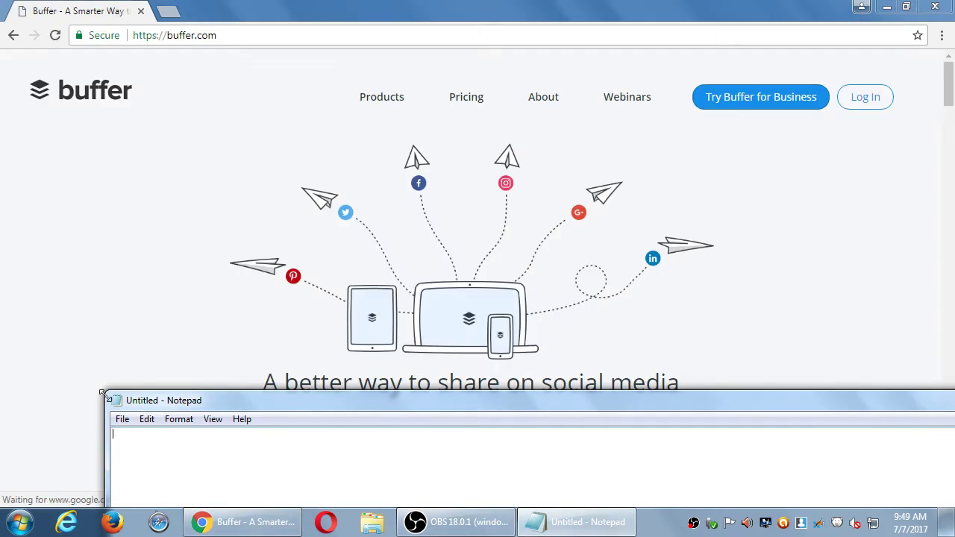
{"action": "left_click_drag", "start_coordinate": [106, 394], "coordinate": [523, 393]}
{"action": "left_click_drag", "start_coordinate": [624, 410], "coordinate": [602, 162]}
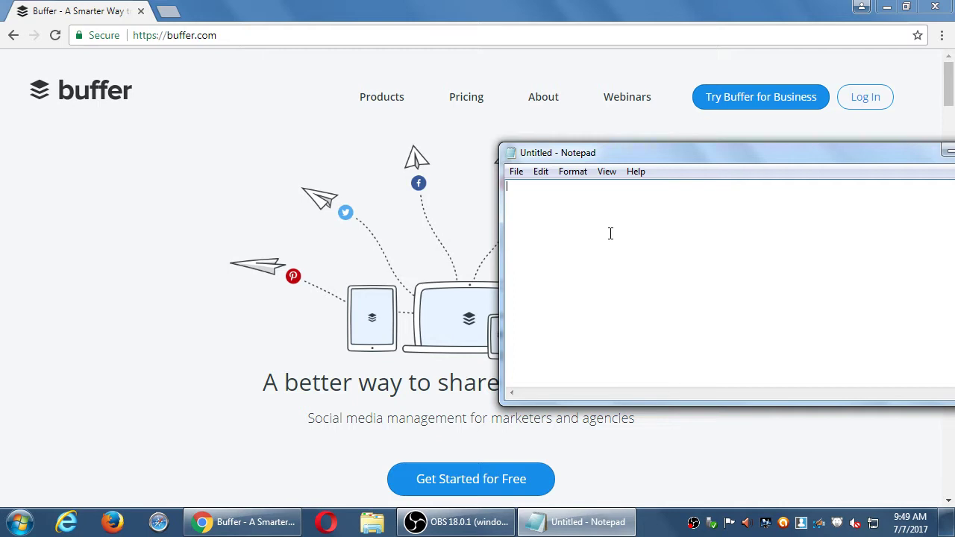
{"action": "type", "text": "Social Management To"}
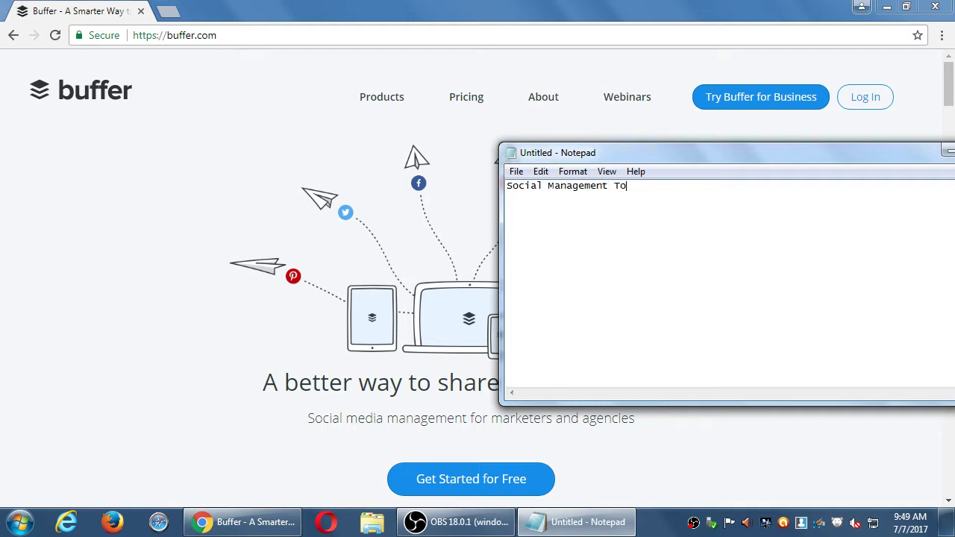
{"action": "type", "text": "ols \tBuffer"}
Save the notes as 2017-07-07 in the class's Social II folder on the classroom data (Z:) network drive
{"action": "key", "text": "ctrl+s"}
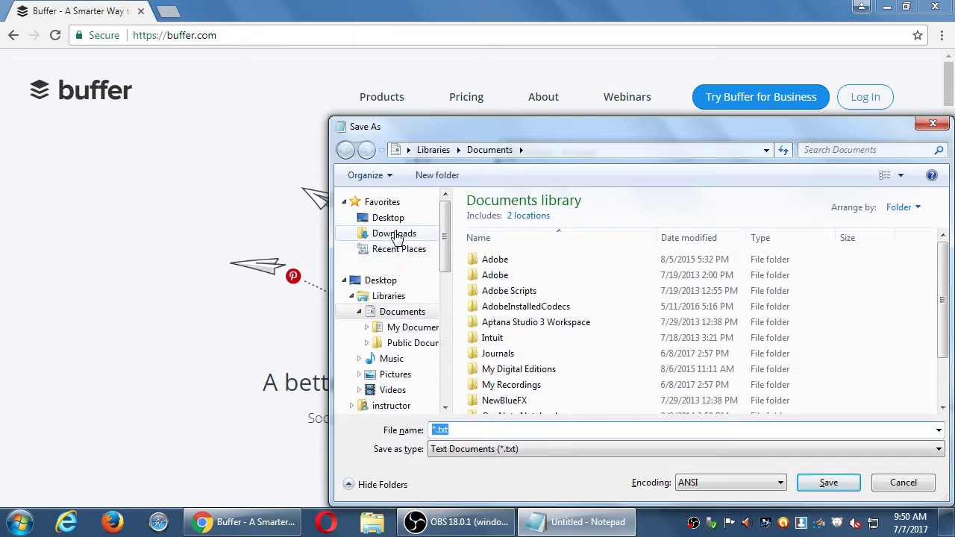
{"action": "left_click", "coordinate": [352, 297]}
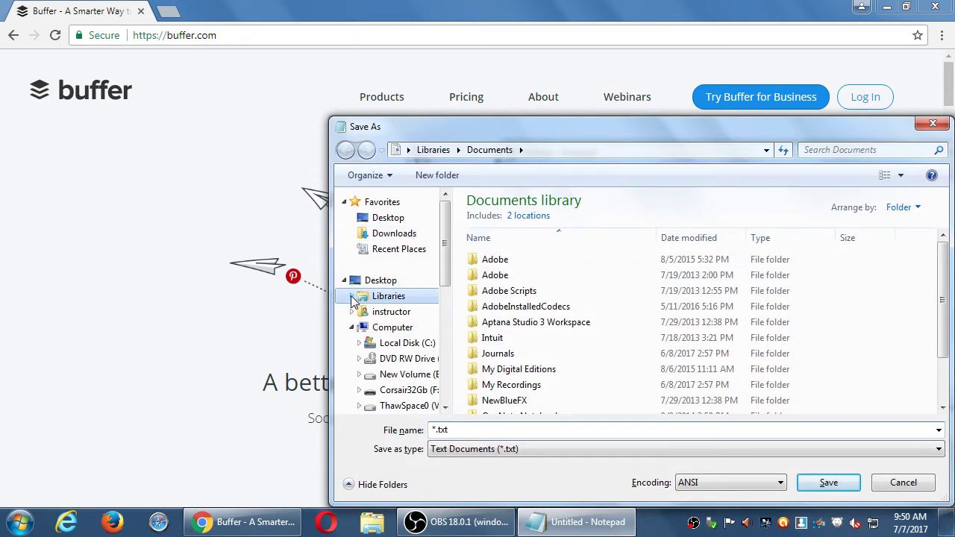
{"action": "left_click", "coordinate": [369, 331]}
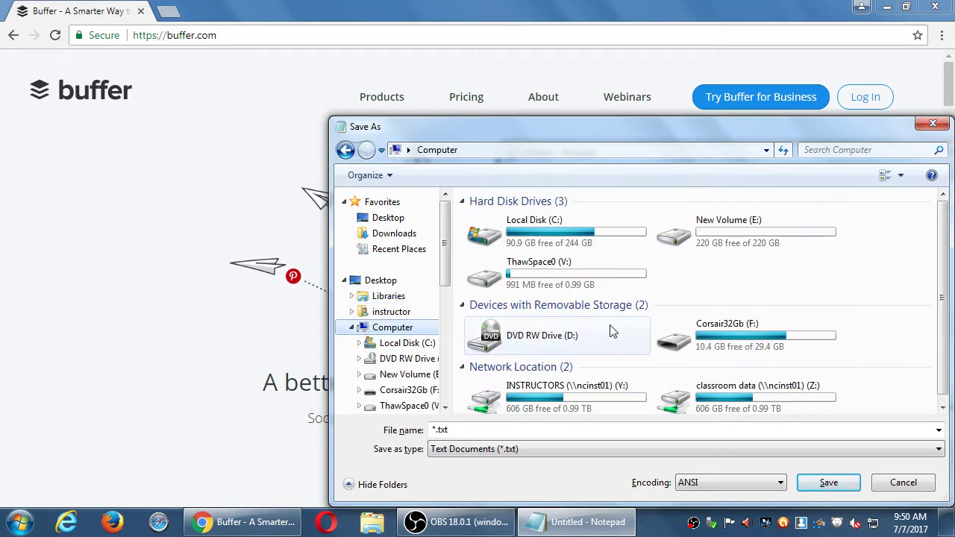
{"action": "double_click", "coordinate": [797, 403]}
{"action": "left_click", "coordinate": [535, 363]}
{"action": "scroll", "coordinate": [536, 363], "scroll_direction": "down", "scroll_amount": 10}
{"action": "double_click", "coordinate": [542, 292]}
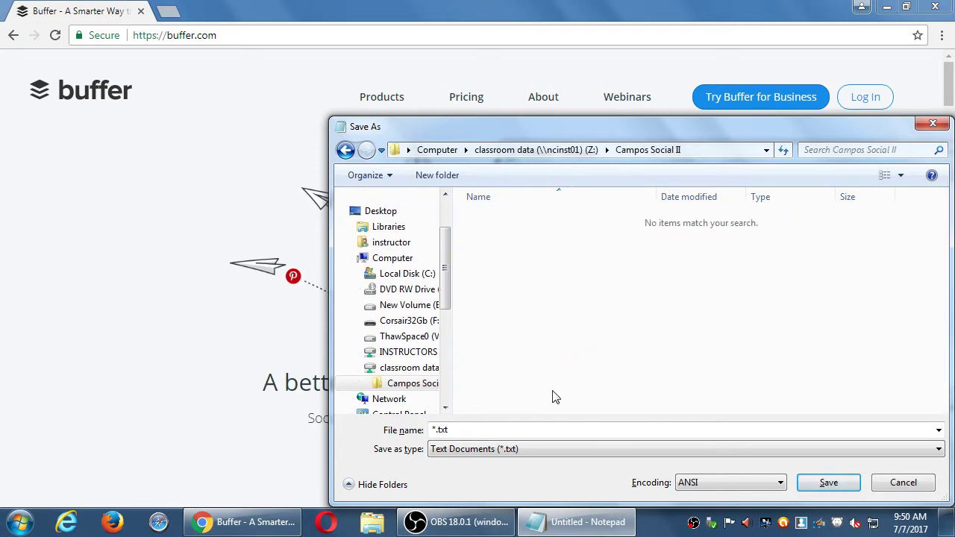
{"action": "left_click", "coordinate": [573, 429]}
{"action": "type", "text": "2017-07-07"}
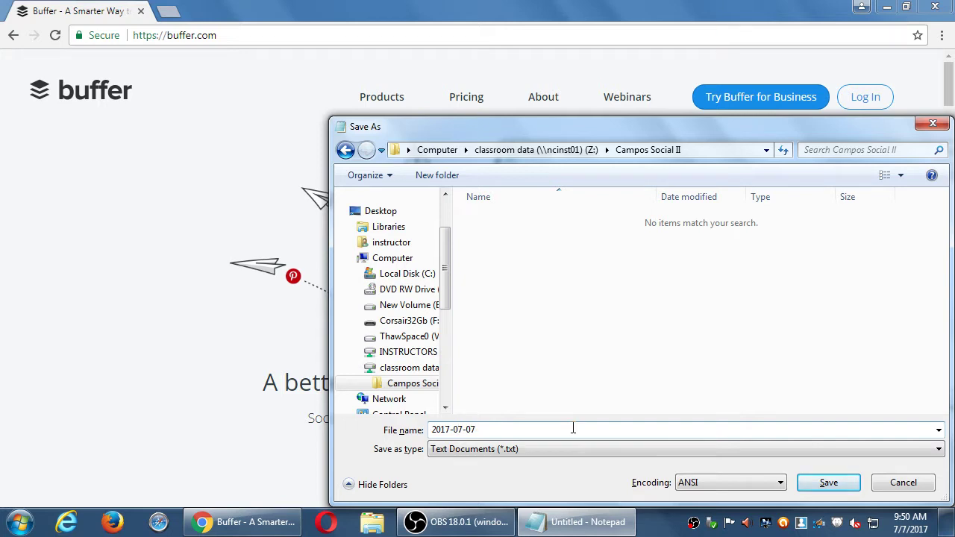
{"action": "key", "text": "Return"}
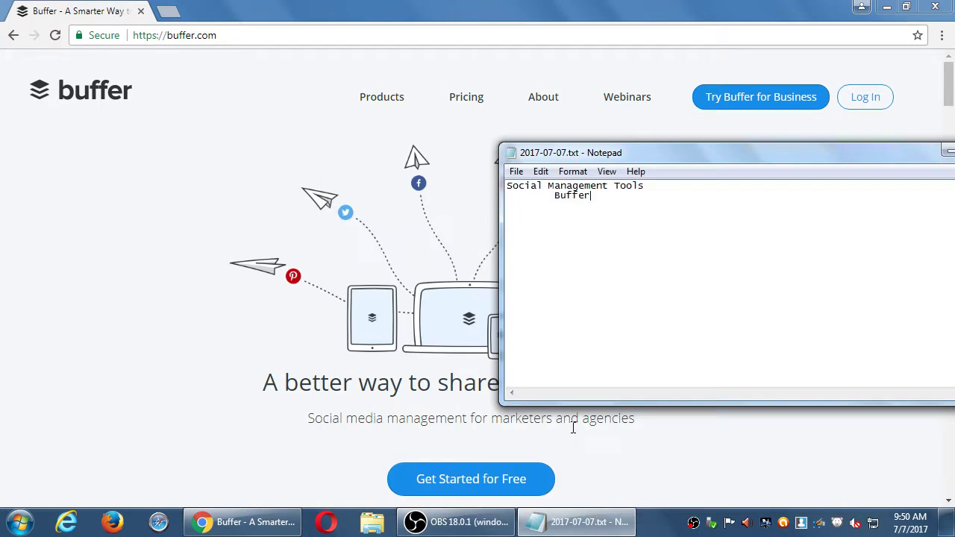
Bring Chrome to the front and examine the Buffer home page's sections on supported networks, post scheduling and multimedia
{"action": "left_click", "coordinate": [470, 6]}
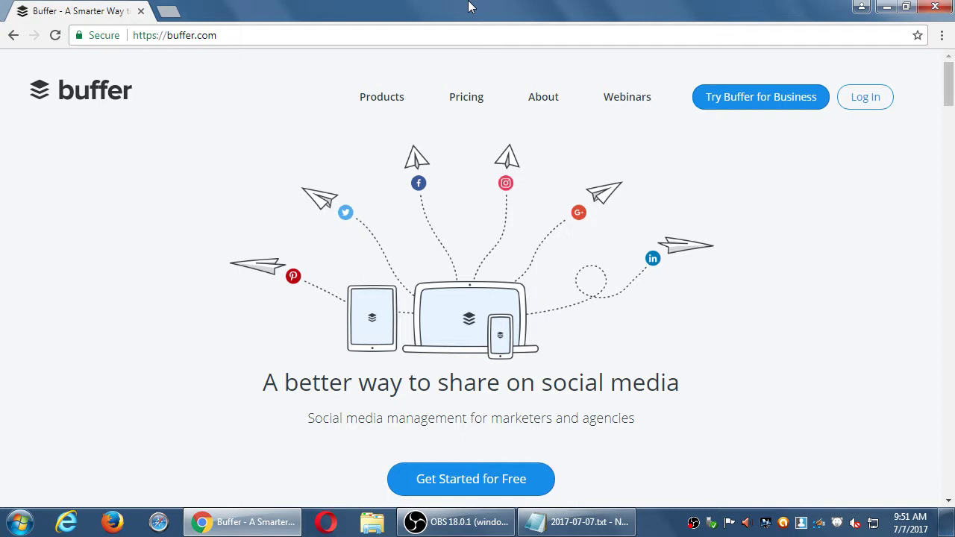
{"action": "key", "text": "super+plus"}
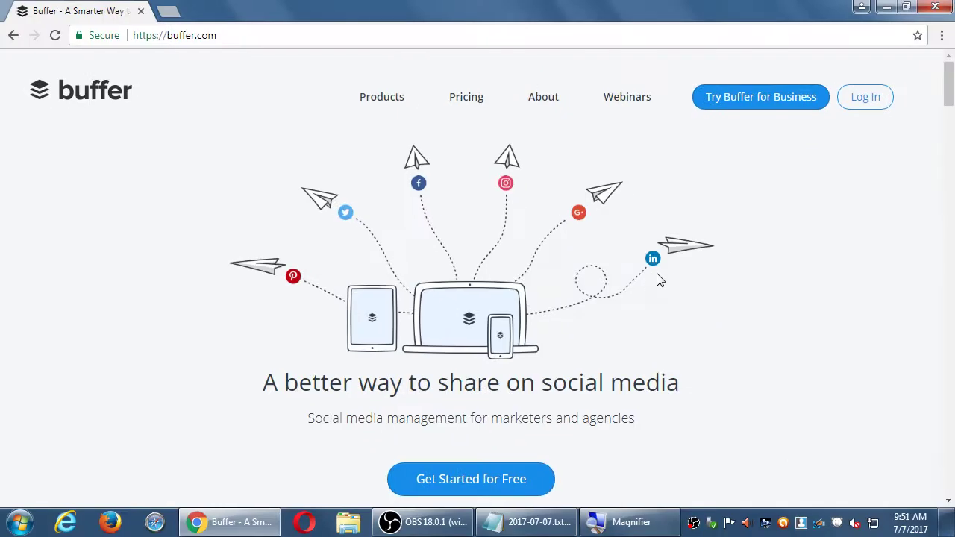
{"action": "scroll", "coordinate": [649, 352], "scroll_direction": "down", "scroll_amount": 1}
{"action": "scroll", "coordinate": [649, 352], "scroll_direction": "down", "scroll_amount": 3}
{"action": "scroll", "coordinate": [649, 350], "scroll_direction": "down", "scroll_amount": 1}
{"action": "scroll", "coordinate": [649, 349], "scroll_direction": "down", "scroll_amount": 8}
{"action": "scroll", "coordinate": [649, 352], "scroll_direction": "down", "scroll_amount": 2}
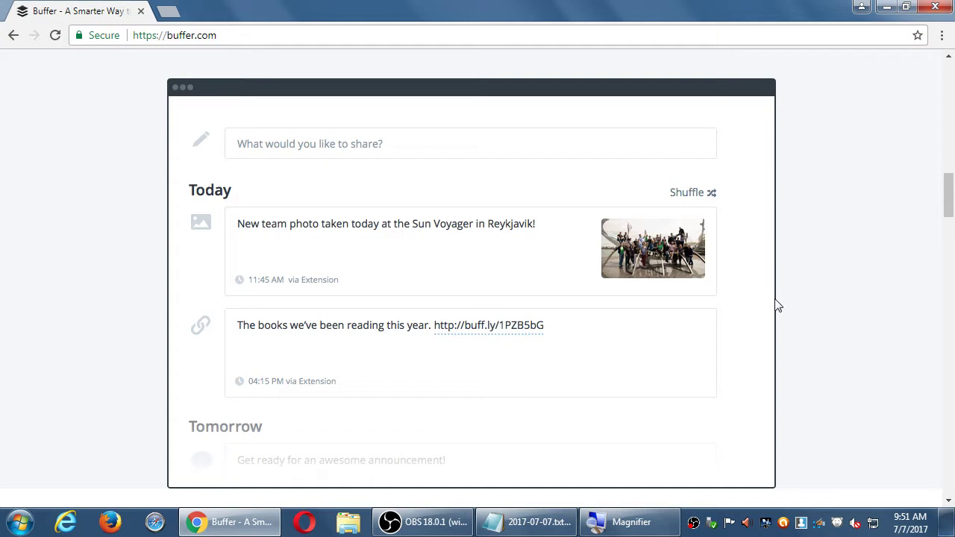
{"action": "scroll", "coordinate": [776, 306], "scroll_direction": "down", "scroll_amount": 6}
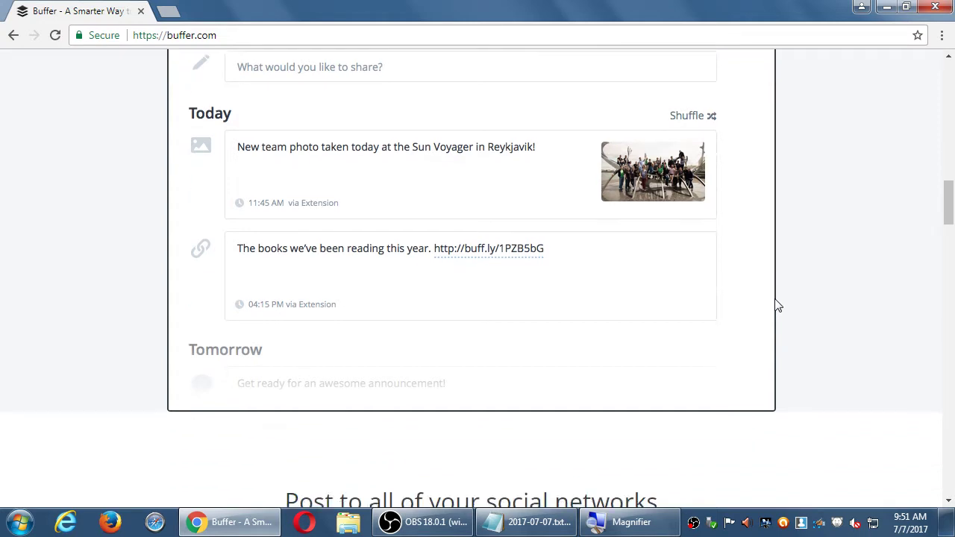
{"action": "scroll", "coordinate": [776, 306], "scroll_direction": "down", "scroll_amount": 3}
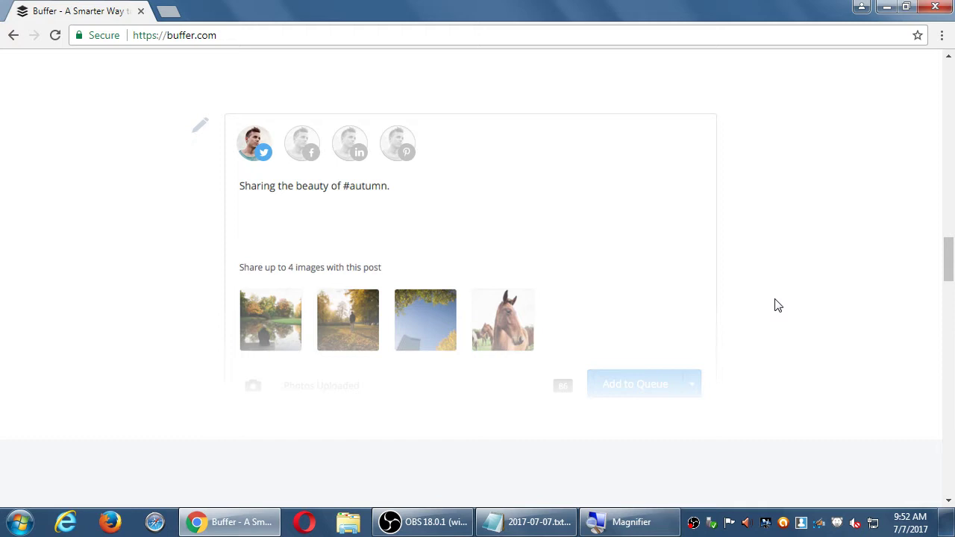
{"action": "scroll", "coordinate": [776, 305], "scroll_direction": "down", "scroll_amount": 8}
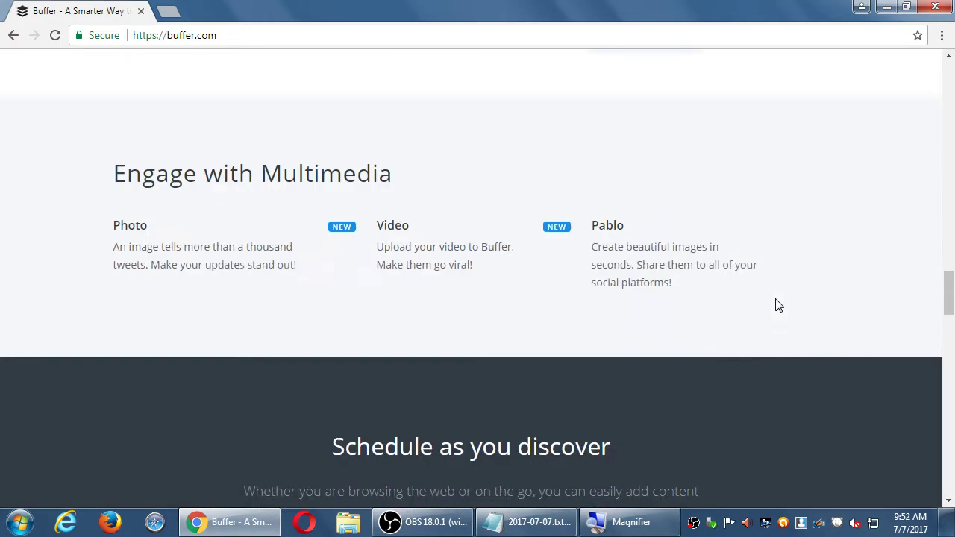
{"action": "scroll", "coordinate": [775, 305], "scroll_direction": "down", "scroll_amount": 5}
View the Teams version of the Buffer home page from its Discover Buffer section
{"action": "key", "text": "Home"}
{"action": "scroll", "coordinate": [776, 305], "scroll_direction": "down", "scroll_amount": 5}
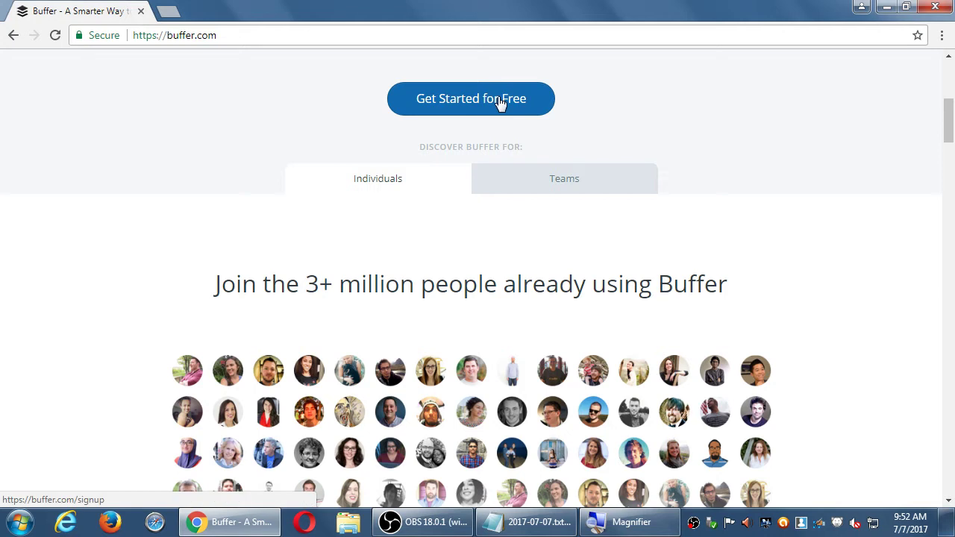
{"action": "left_click", "coordinate": [564, 184]}
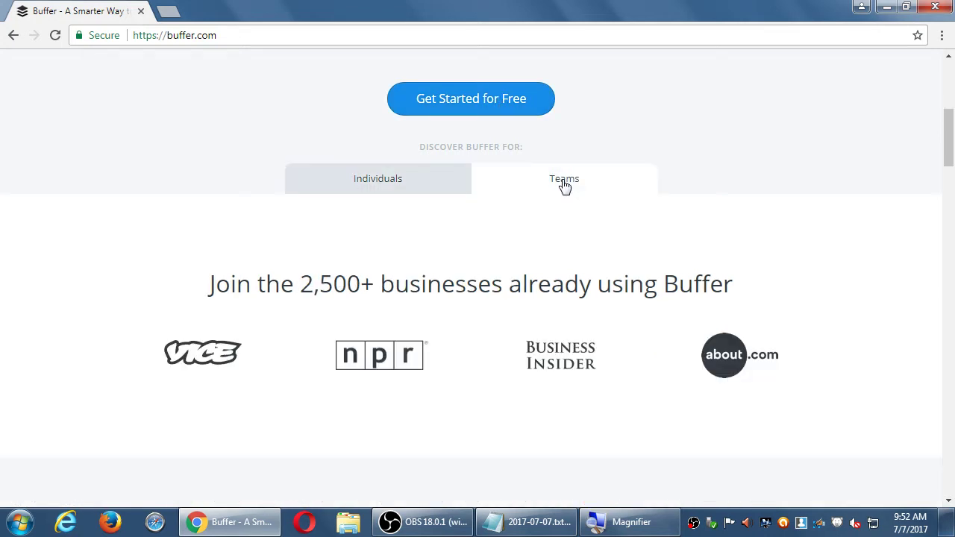
{"action": "scroll", "coordinate": [564, 184], "scroll_direction": "down", "scroll_amount": 2}
{"action": "scroll", "coordinate": [563, 186], "scroll_direction": "up", "scroll_amount": 7}
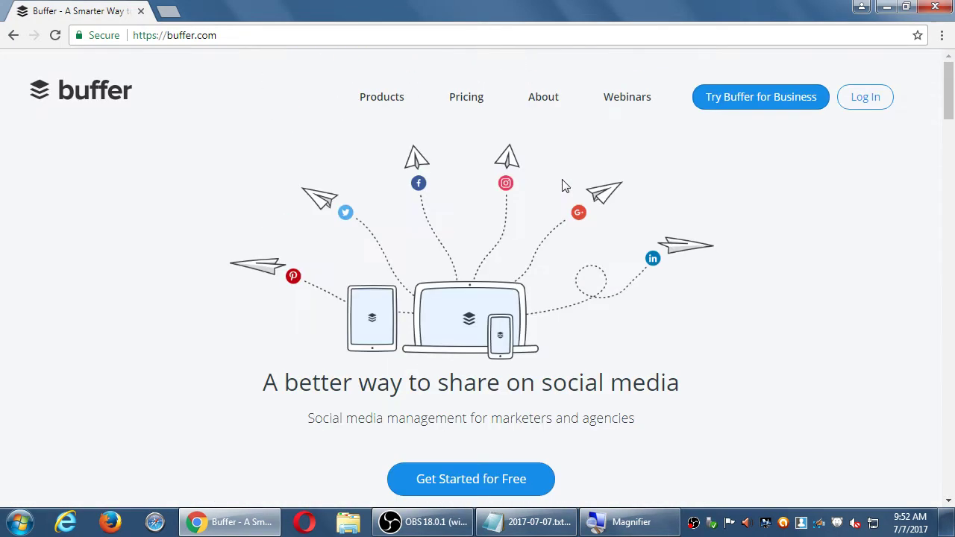
Open Buffer's pricing page and compare the Individual and Awesome plans' scheduled-post limits and social networks under magnification
{"action": "left_click", "coordinate": [476, 103]}
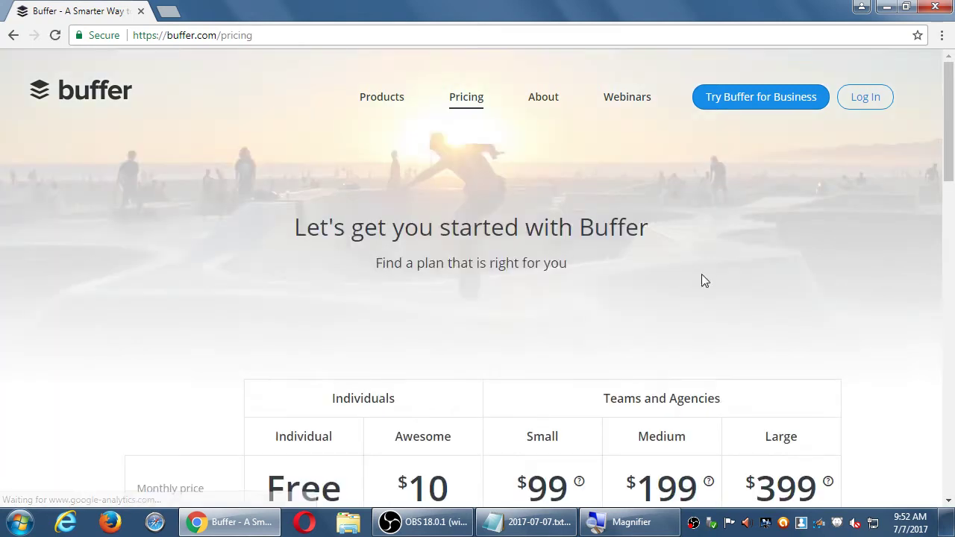
{"action": "scroll", "coordinate": [724, 275], "scroll_direction": "down", "scroll_amount": 3}
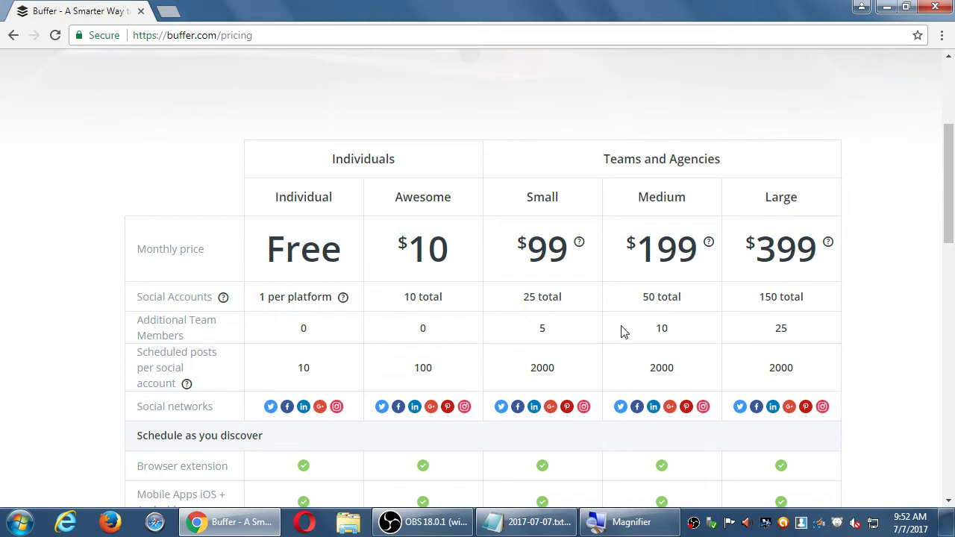
{"action": "key", "text": "super+plus"}
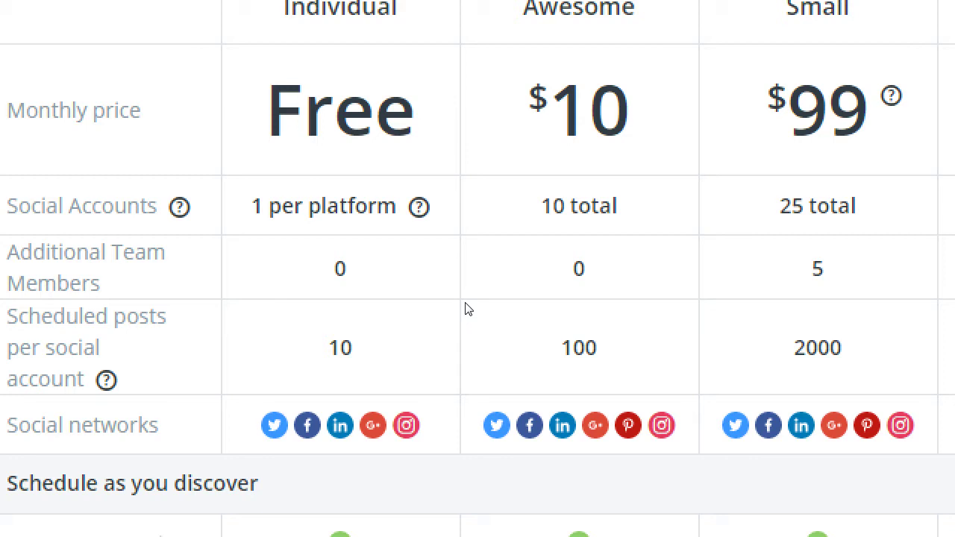
{"action": "double_click", "coordinate": [422, 331]}
{"action": "left_click", "coordinate": [408, 336]}
{"action": "double_click", "coordinate": [417, 371]}
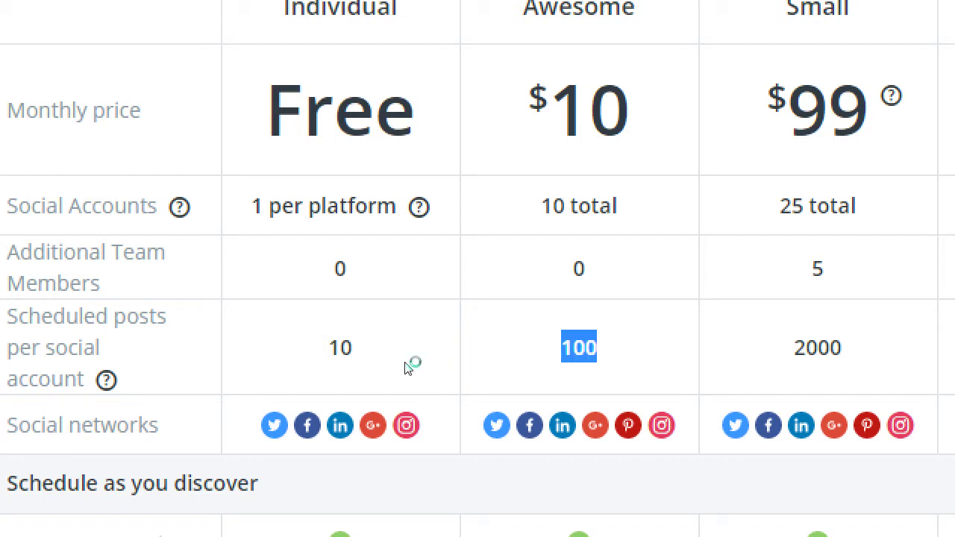
{"action": "left_click", "coordinate": [411, 366]}
{"action": "mouse_move", "coordinate": [183, 393]}
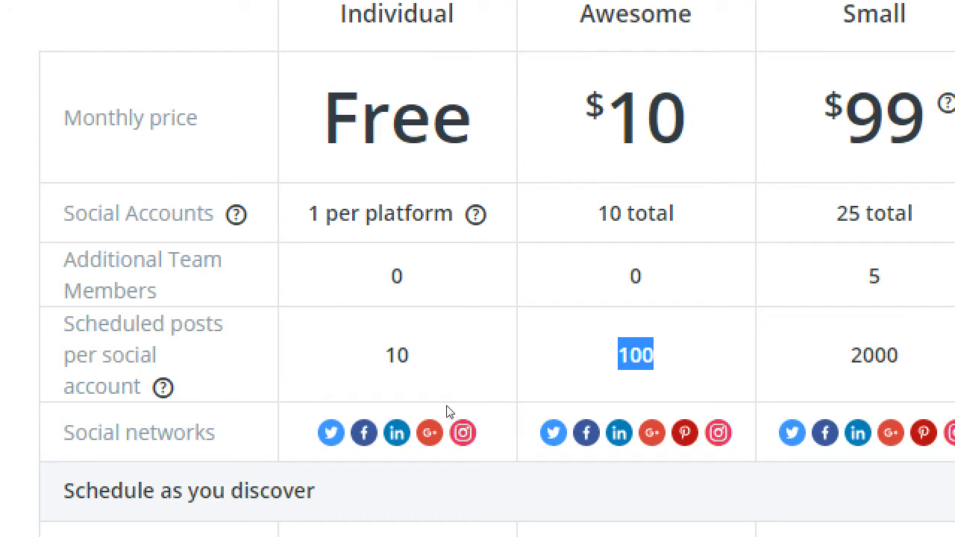
{"action": "left_click", "coordinate": [309, 370]}
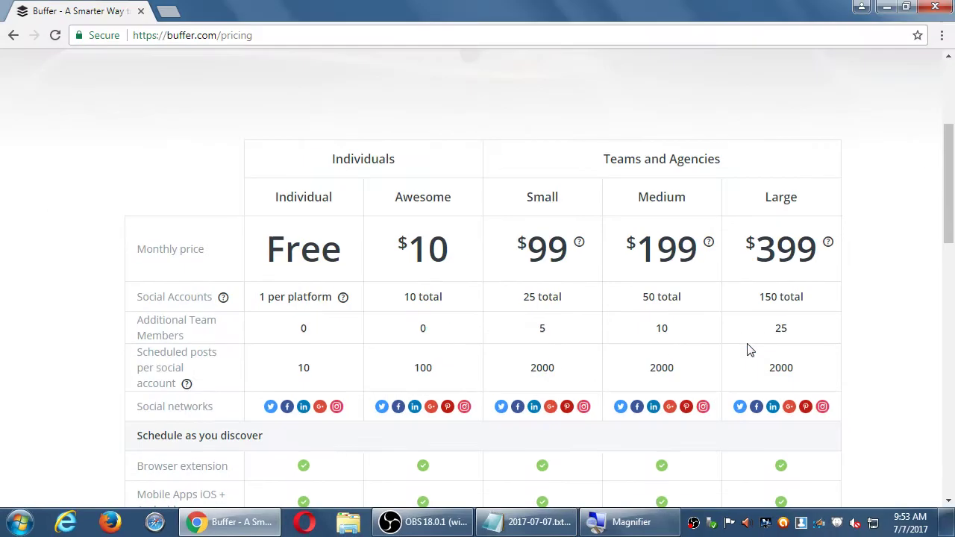
Examine the rest of the pricing table, comparing scheduling, content creation, analytics and trial options across all plans
{"action": "scroll", "coordinate": [868, 266], "scroll_direction": "down", "scroll_amount": 1}
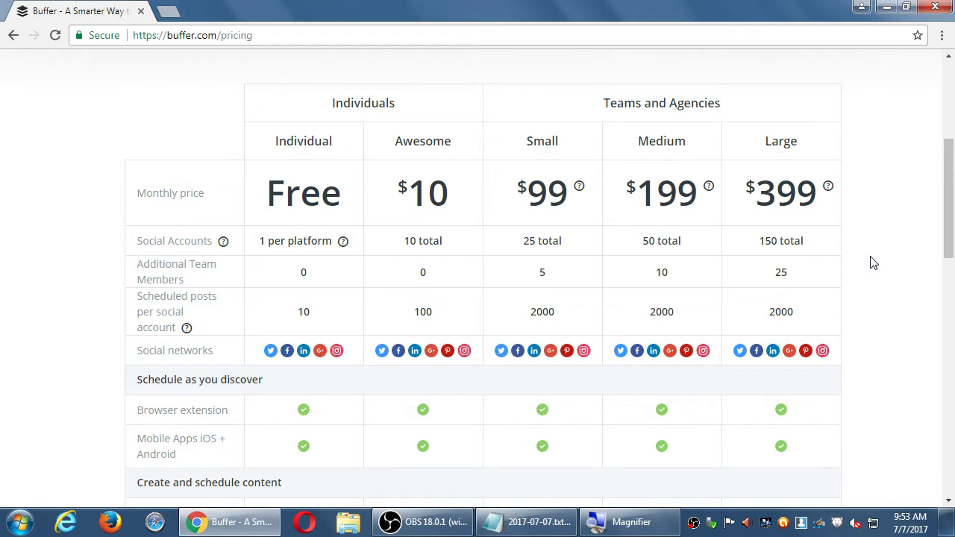
{"action": "scroll", "coordinate": [873, 262], "scroll_direction": "down", "scroll_amount": 2}
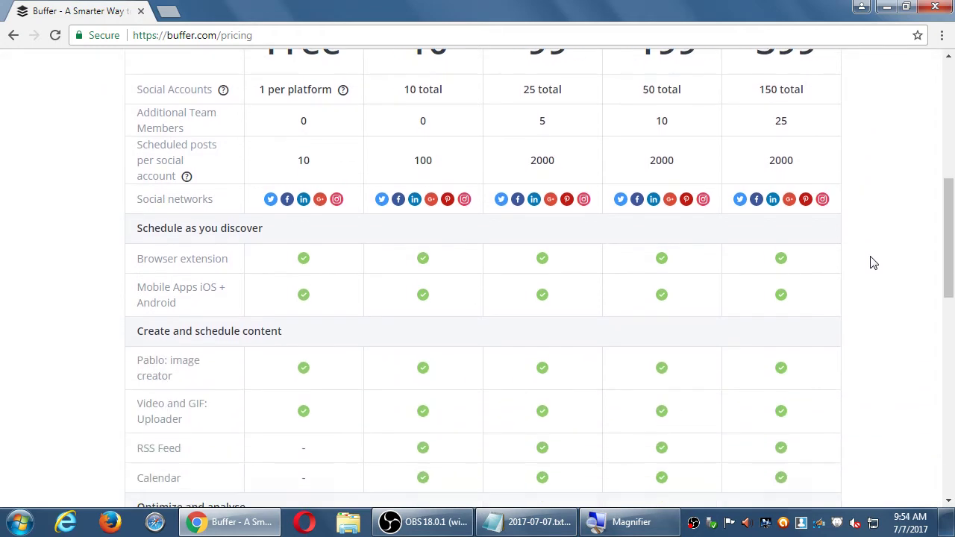
{"action": "scroll", "coordinate": [873, 262], "scroll_direction": "down", "scroll_amount": 1}
{"action": "scroll", "coordinate": [873, 262], "scroll_direction": "down", "scroll_amount": 2}
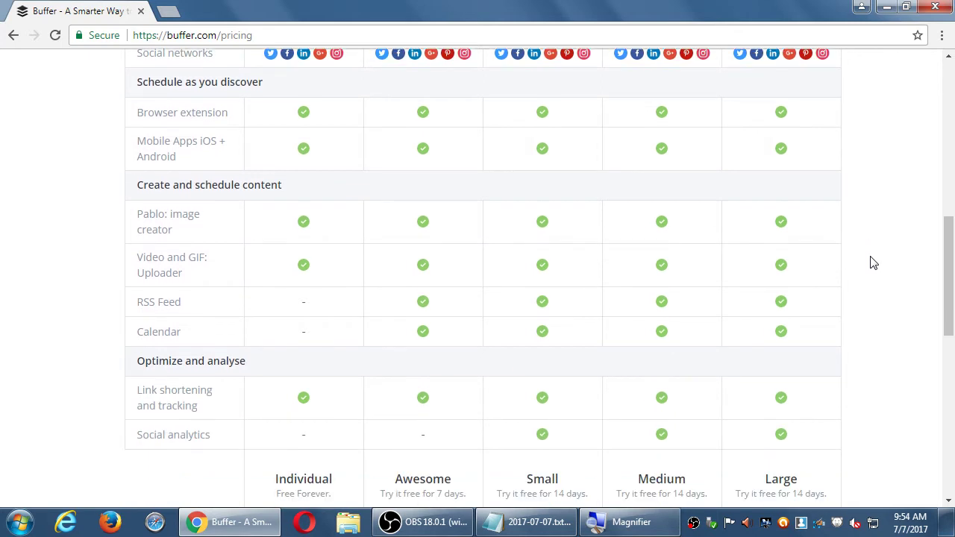
{"action": "scroll", "coordinate": [873, 262], "scroll_direction": "down", "scroll_amount": 1}
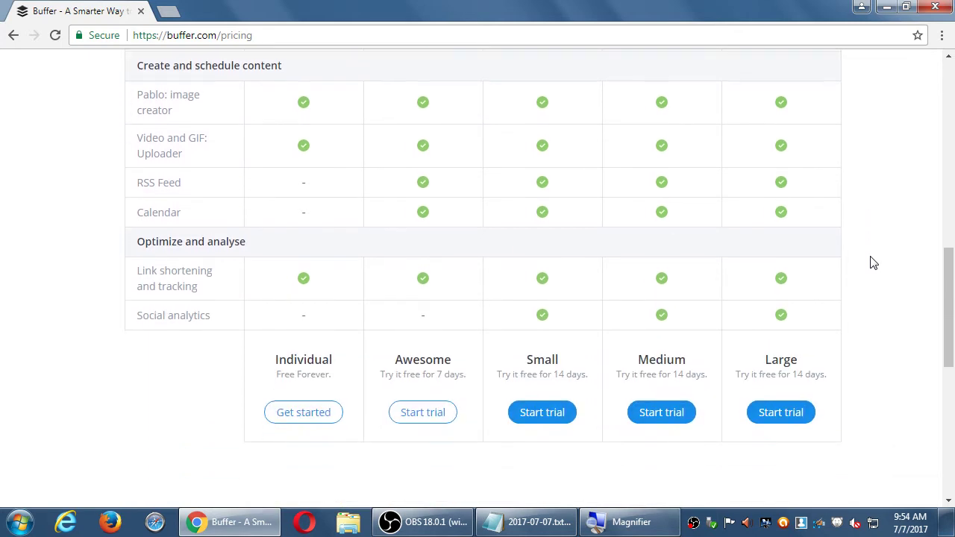
{"action": "scroll", "coordinate": [873, 262], "scroll_direction": "down", "scroll_amount": 3}
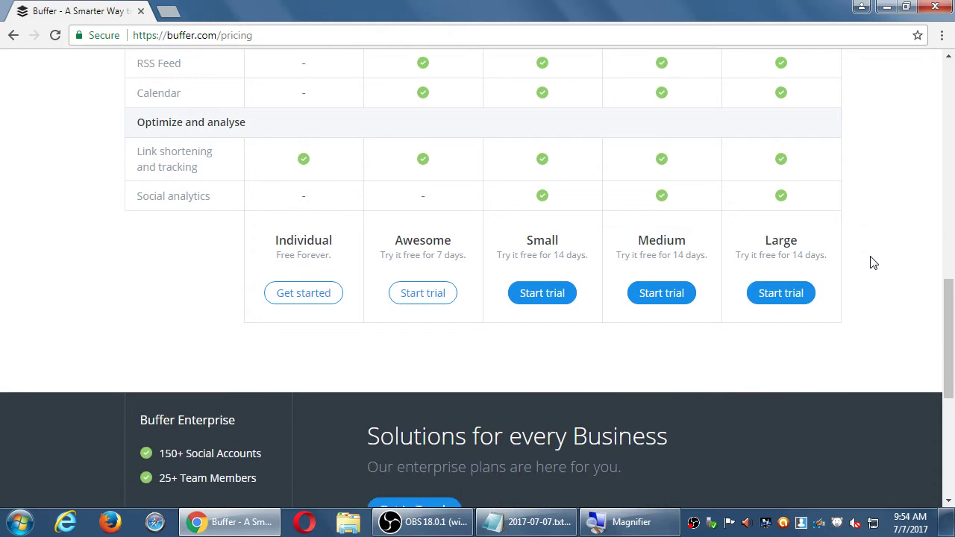
{"action": "scroll", "coordinate": [873, 262], "scroll_direction": "up", "scroll_amount": 15}
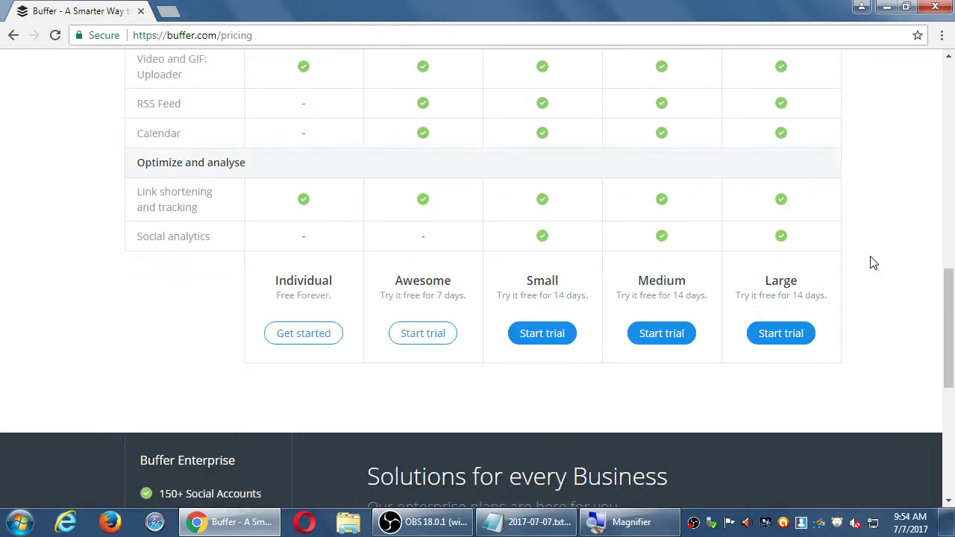
{"action": "scroll", "coordinate": [873, 263], "scroll_direction": "down", "scroll_amount": 2}
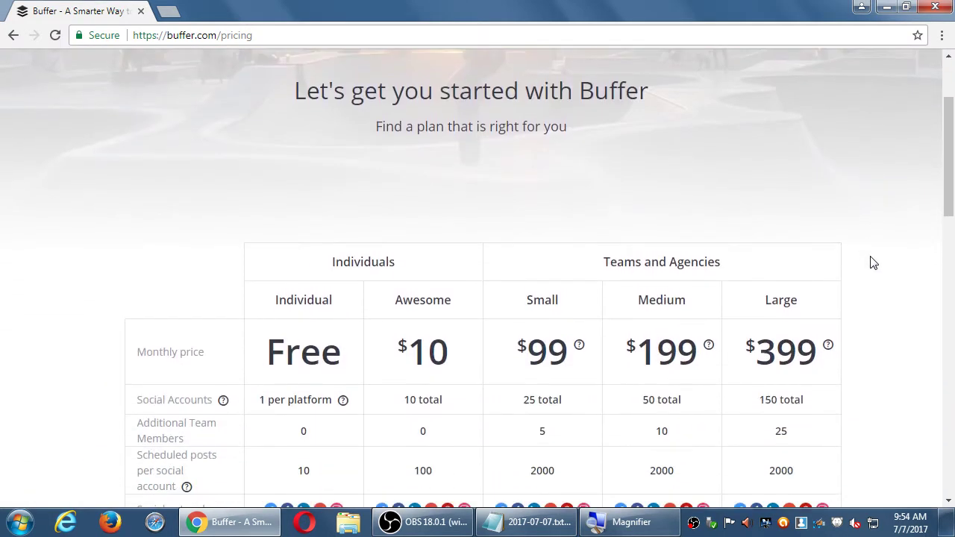
{"action": "scroll", "coordinate": [874, 263], "scroll_direction": "down", "scroll_amount": 2}
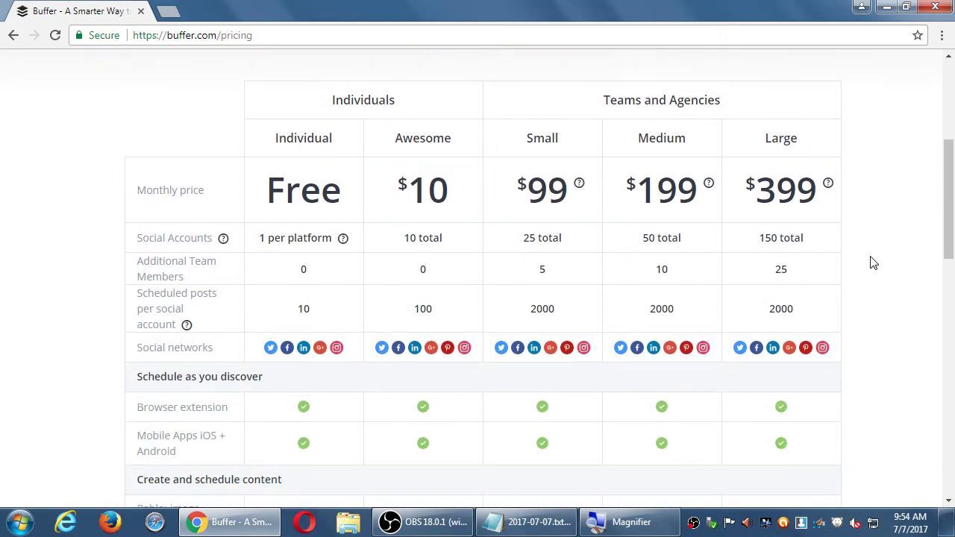
{"action": "scroll", "coordinate": [873, 262], "scroll_direction": "up", "scroll_amount": 4}
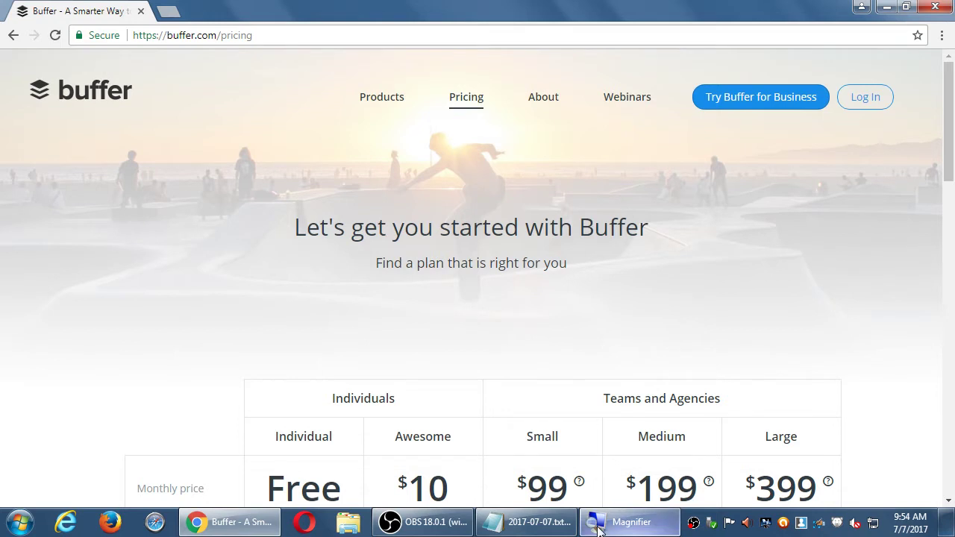
Switch to the Notepad notes and extend the Buffer line with "- One Login to manage multiple social networks"
{"action": "left_click", "coordinate": [556, 523]}
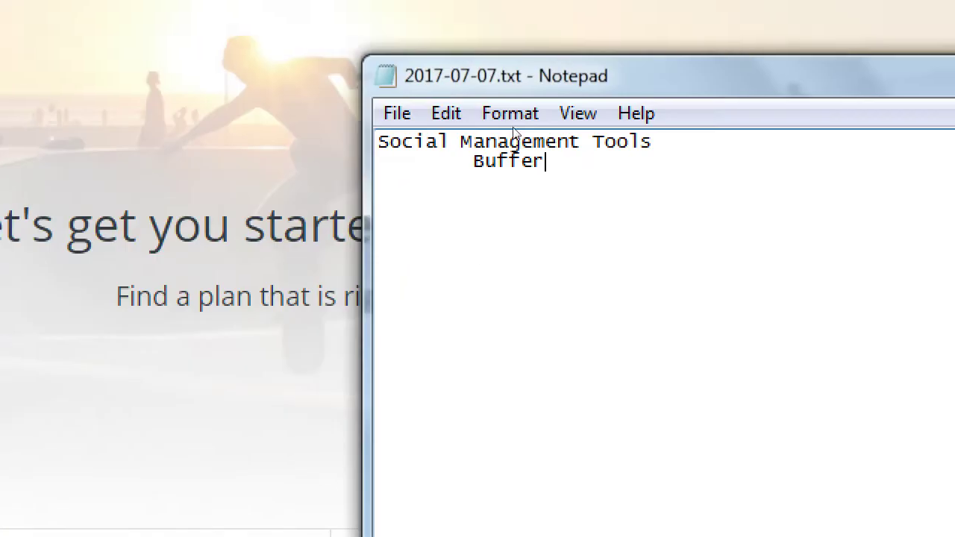
{"action": "type", "text": "- One Login"}
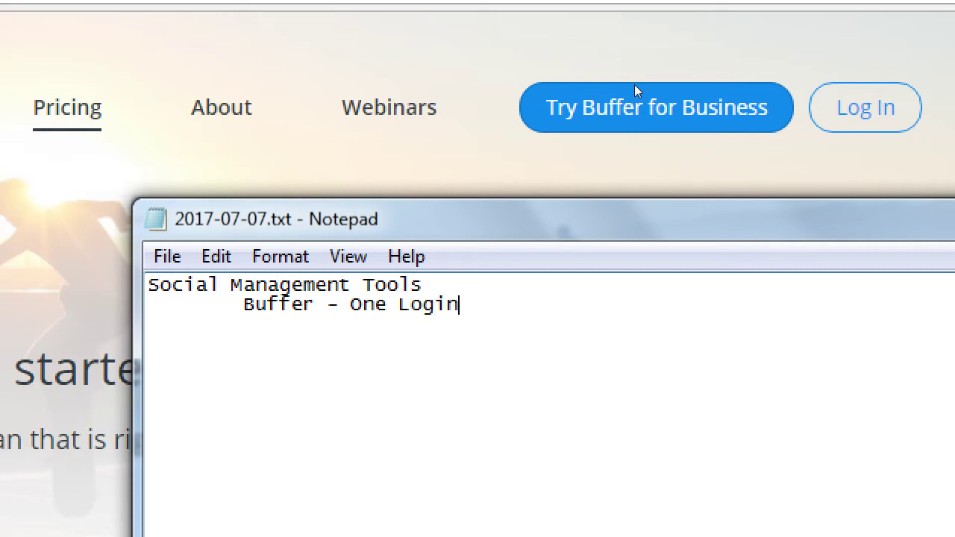
{"action": "type", "text": " to manage multiple"}
{"action": "key", "text": "BackSpace"}
{"action": "key", "text": "BackSpace"}
{"action": "type", "text": "e social networks"}
Add a doubly indented line under Buffer reading "The basic Free account works great for most people"
{"action": "key", "text": "Return"}
{"action": "key", "text": "Tab"}
{"action": "key", "text": "Tab"}
{"action": "type", "text": "The basic Free account works great f"}
{"action": "key", "text": "BackSpace"}
{"action": "type", "text": "for most people"}
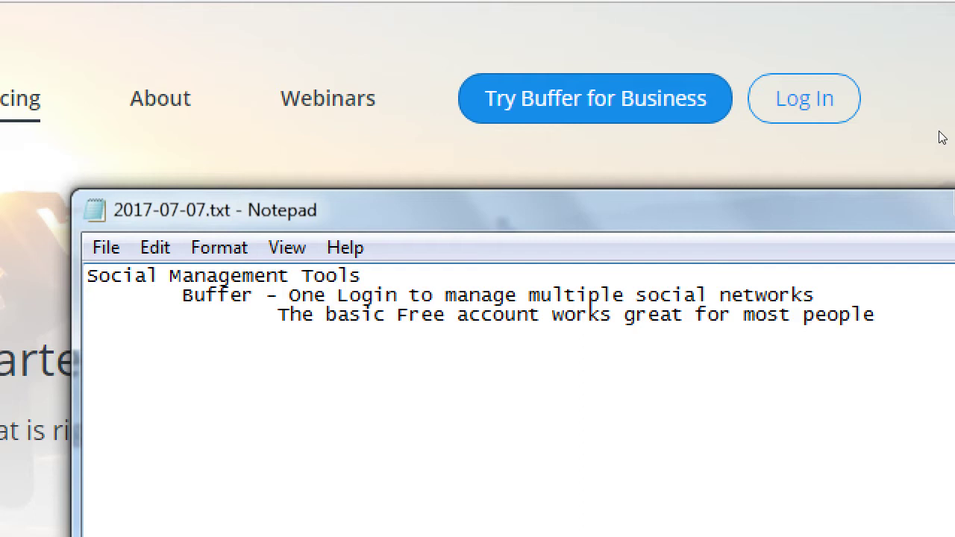
Add a doubly indented line under Buffer reading "Lets you schedule posts for the future"
{"action": "key", "text": "Return"}
{"action": "key", "text": "Tab"}
{"action": "key", "text": "Tab"}
{"action": "type", "text": "Let's"}
{"action": "key", "text": "BackSpace"}
{"action": "key", "text": "BackSpace"}
{"action": "type", "text": "s you"}
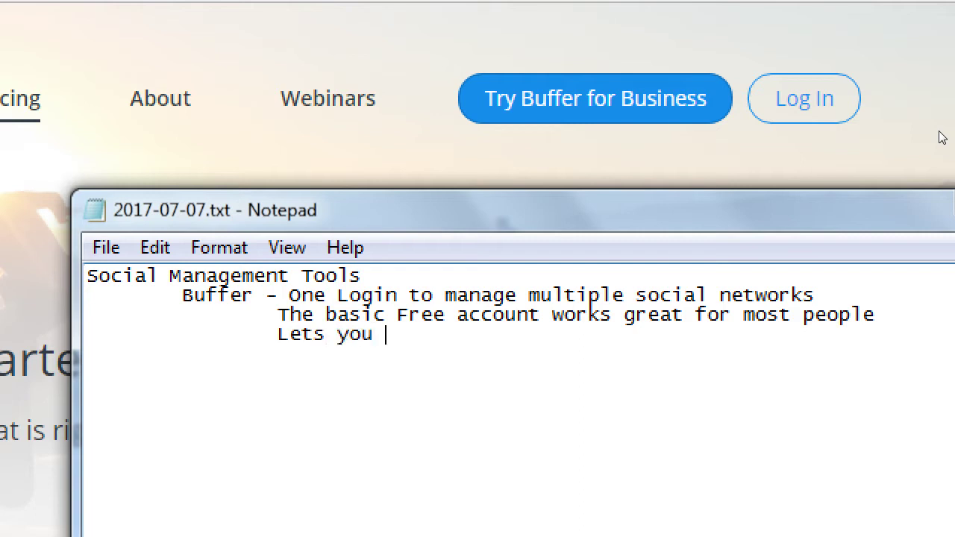
{"action": "type", "text": "schedule "}
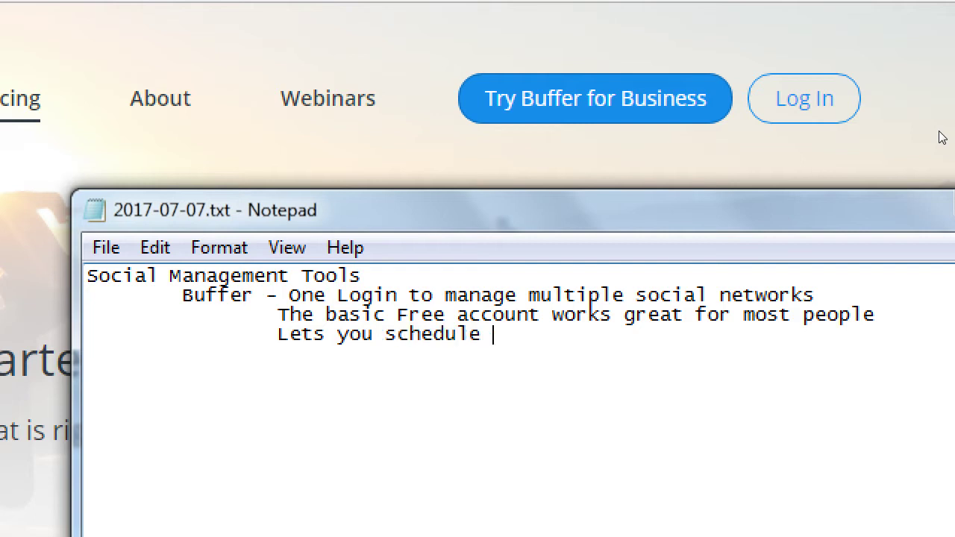
{"action": "type", "text": "posts for the fut"}
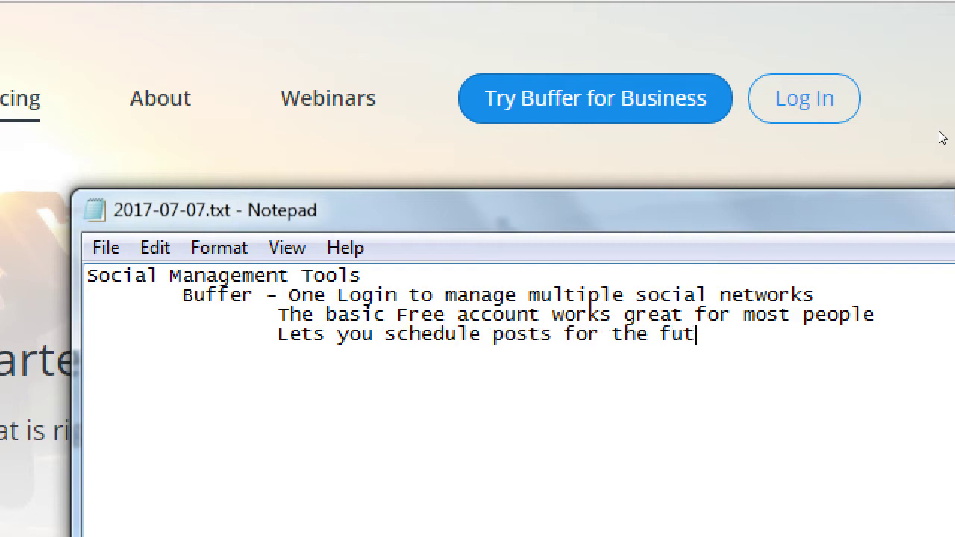
{"action": "type", "text": "ure"}
Add another doubly indented Buffer line reading "Lets you target all or some of your networks at once"
{"action": "key", "text": "Tab"}
{"action": "key", "text": "Tab"}
{"action": "type", "text": "Lets"}
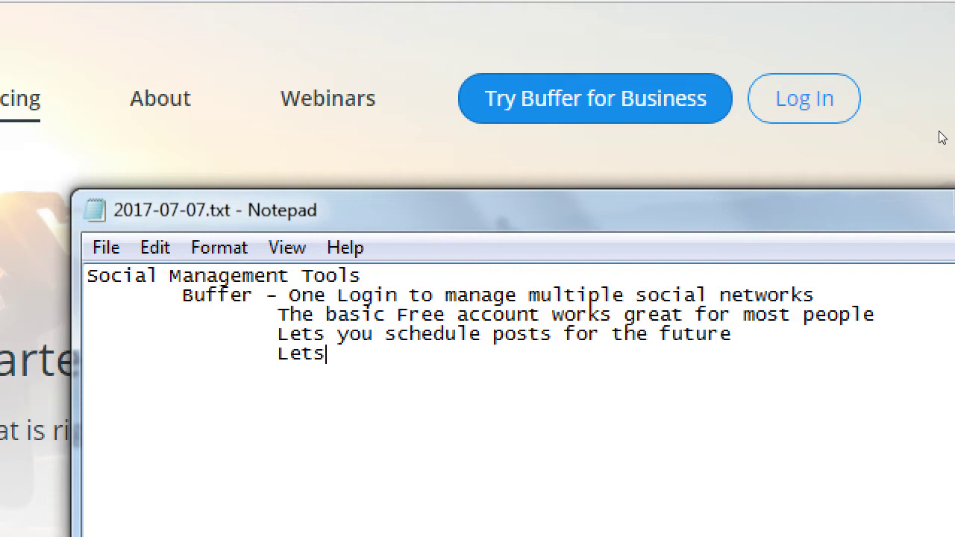
{"action": "type", "text": " you target"}
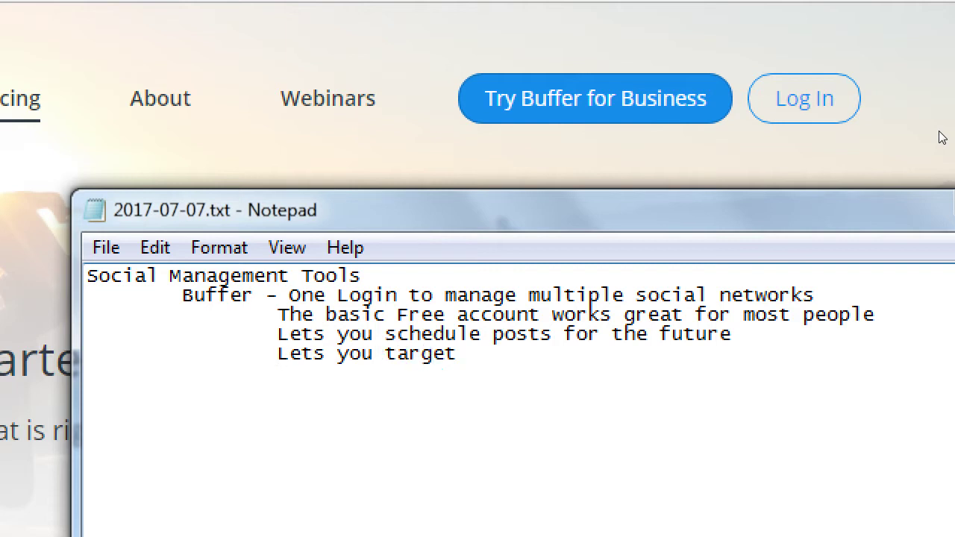
{"action": "type", "text": " all or some of your ne"}
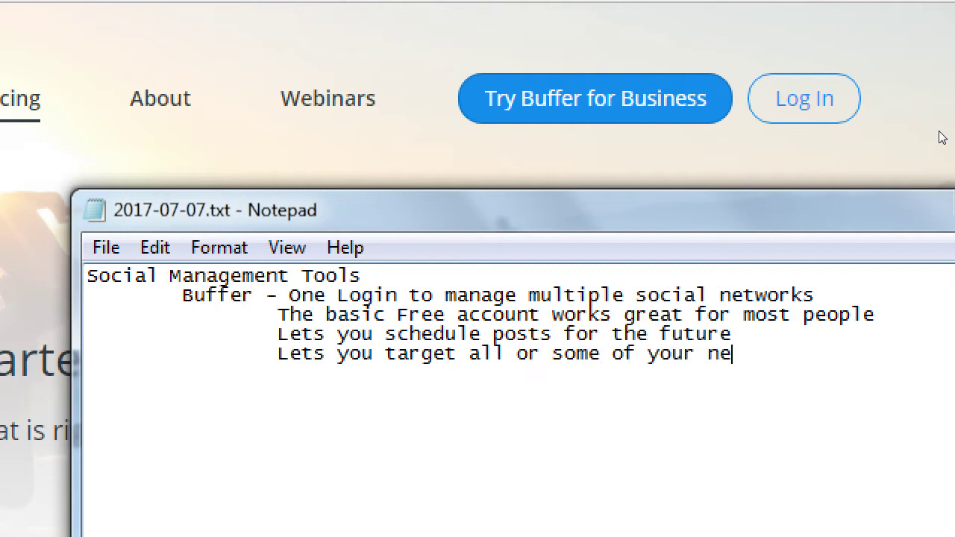
{"action": "type", "text": "tworks at onc"}
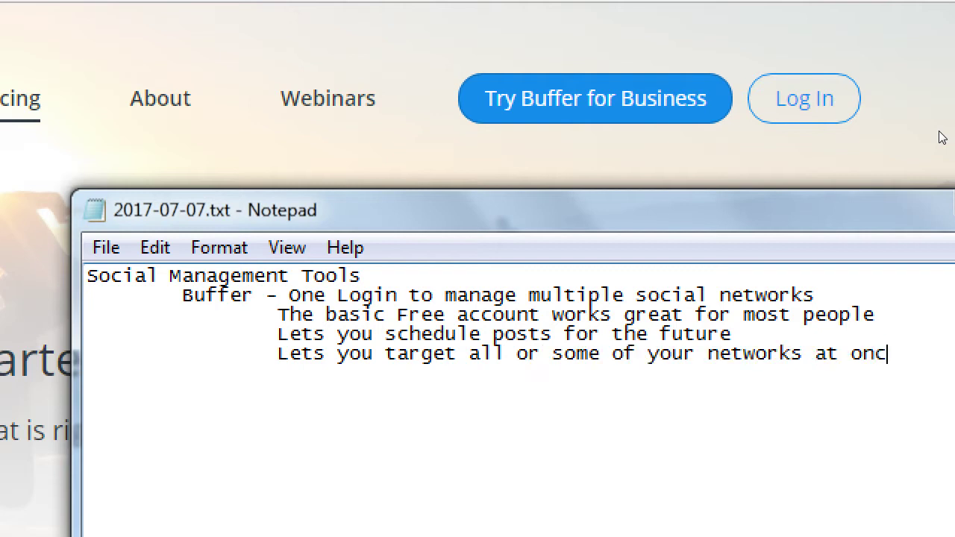
{"action": "type", "text": "e"}
Below the Buffer notes, leave a blank line and add indented, widely spaced column headings "Pros" and "Cons"
{"action": "key", "text": "Return"}
{"action": "type", "text": "Pros"}
{"action": "key", "text": "Tab"}
{"action": "key", "text": "Tab"}
{"action": "key", "text": "Tab"}
{"action": "key", "text": "Tab"}
{"action": "type", "text": "Cons"}
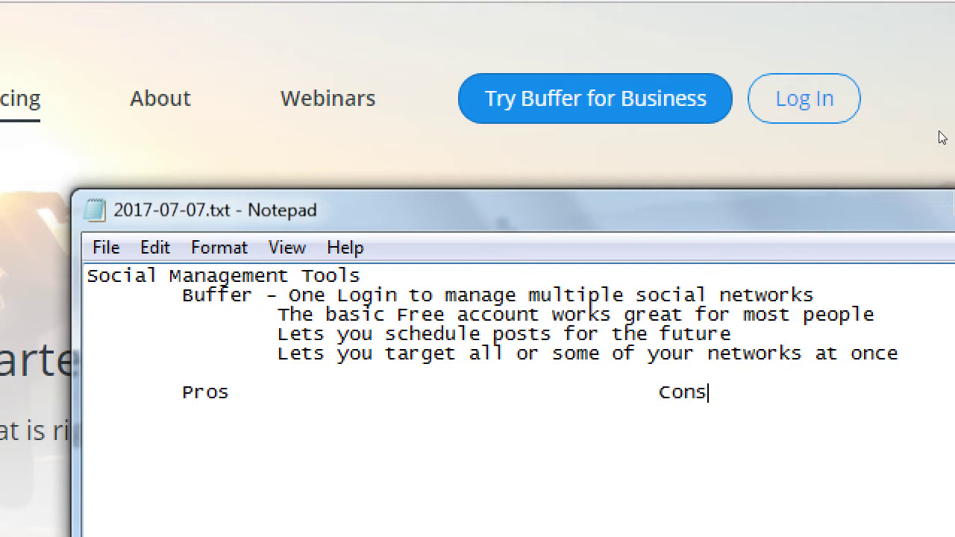
Enter "Easier to manage all your accounts" beneath the Pros heading
{"action": "key", "text": "Tab"}
{"action": "type", "text": "Easier to manage al"}
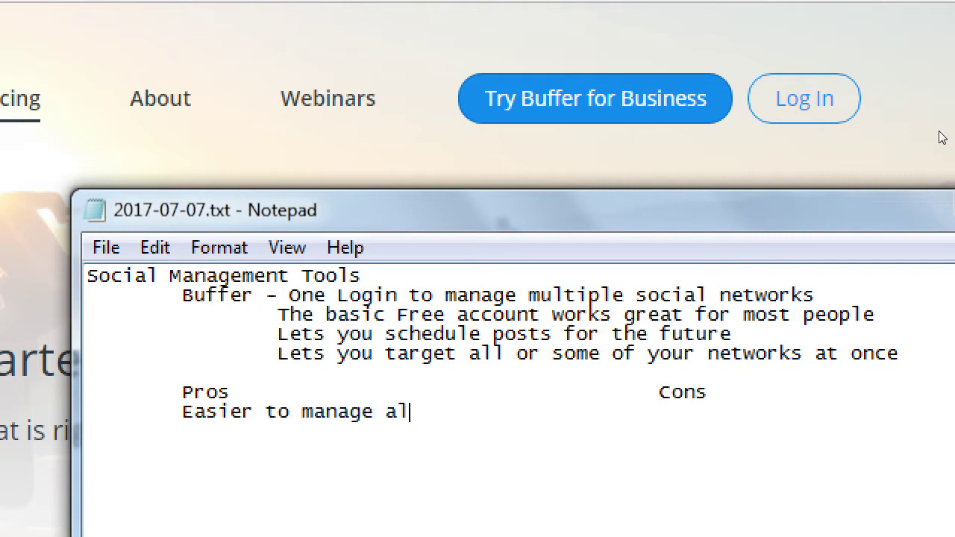
{"action": "type", "text": "l your accounts"}
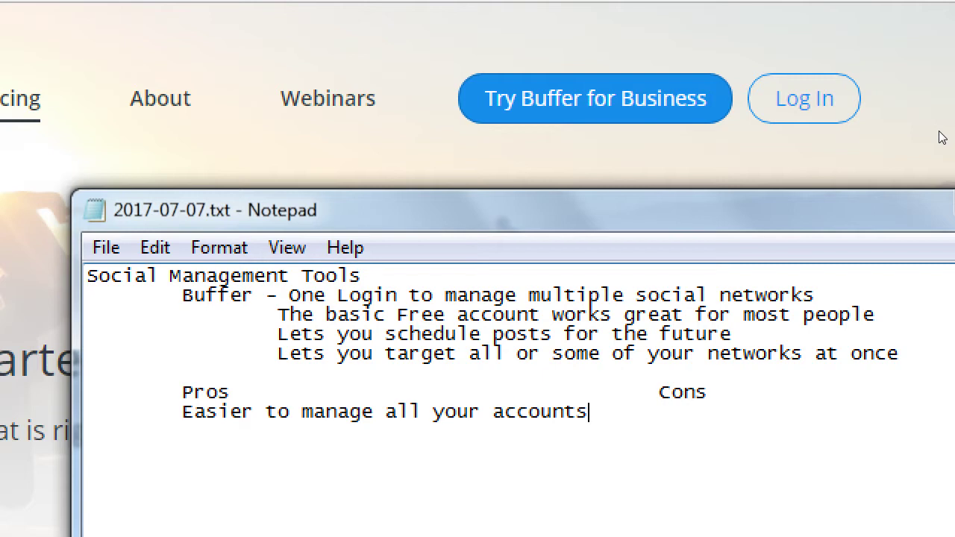
On the same line, start an entry aligned beneath the Cons heading reading "Similar content on all"
{"action": "key", "text": "Return"}
{"action": "key", "text": "Tab"}
{"action": "key", "text": "BackSpace"}
{"action": "key", "text": "BackSpace"}
{"action": "type", "text": "Similar content on all"}
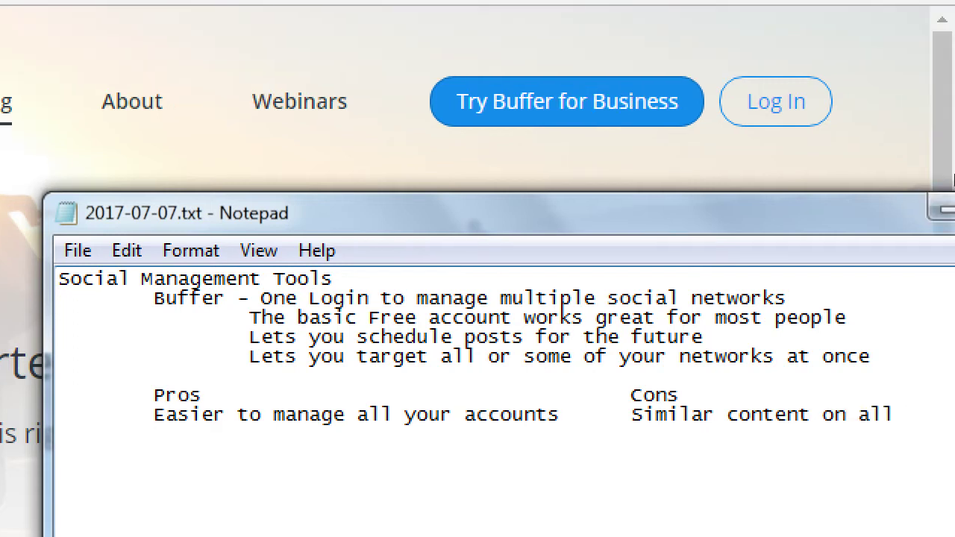
{"action": "key", "text": "super+Up"}
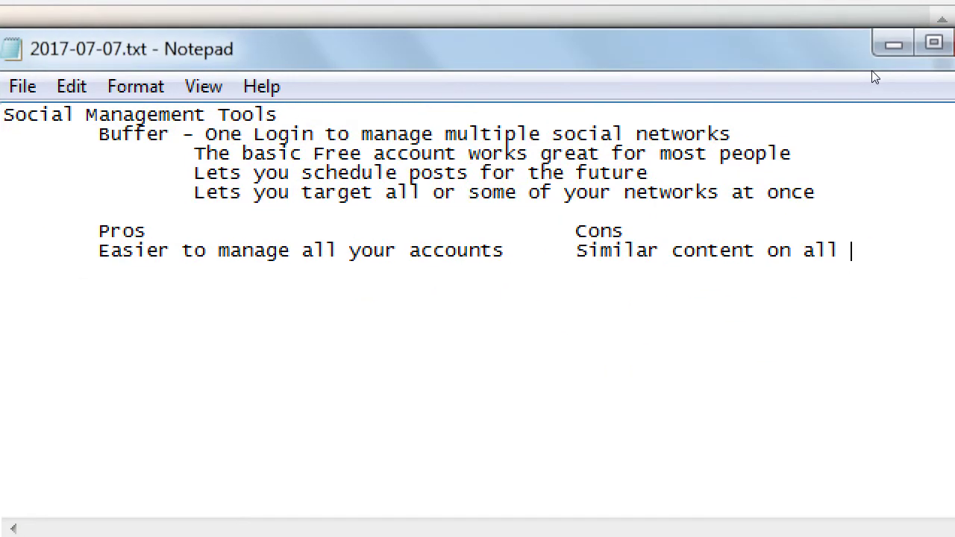
Replace "Similar" with "Same" in the Cons entry and complete it as "Same content on all networks"
{"action": "key", "text": "ctrl+Left"}
{"action": "key", "text": "ctrl+Left"}
{"action": "key", "text": "ctrl+Left"}
{"action": "key", "text": "Left"}
{"action": "key", "text": "ctrl+shift+Left"}
{"action": "type", "text": "Same"}
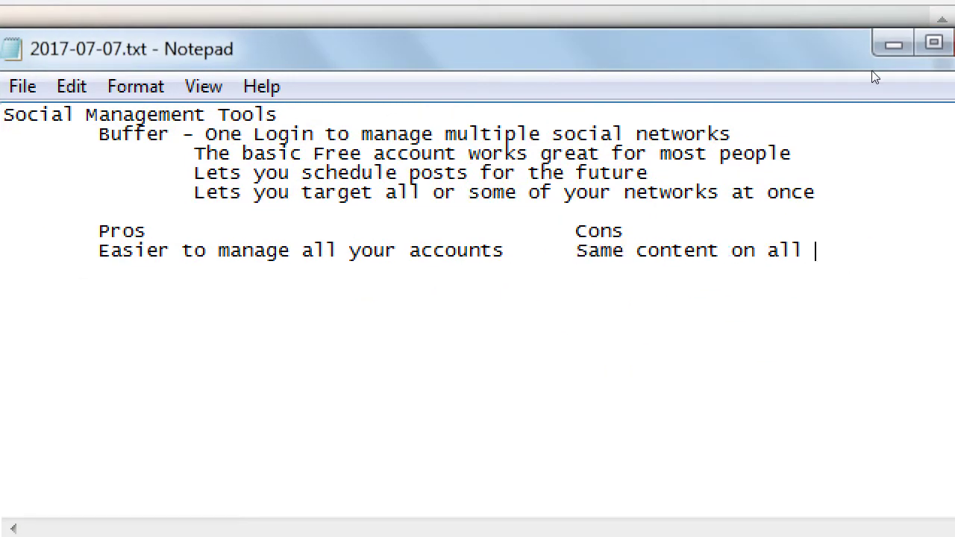
{"action": "type", "text": "networks"}
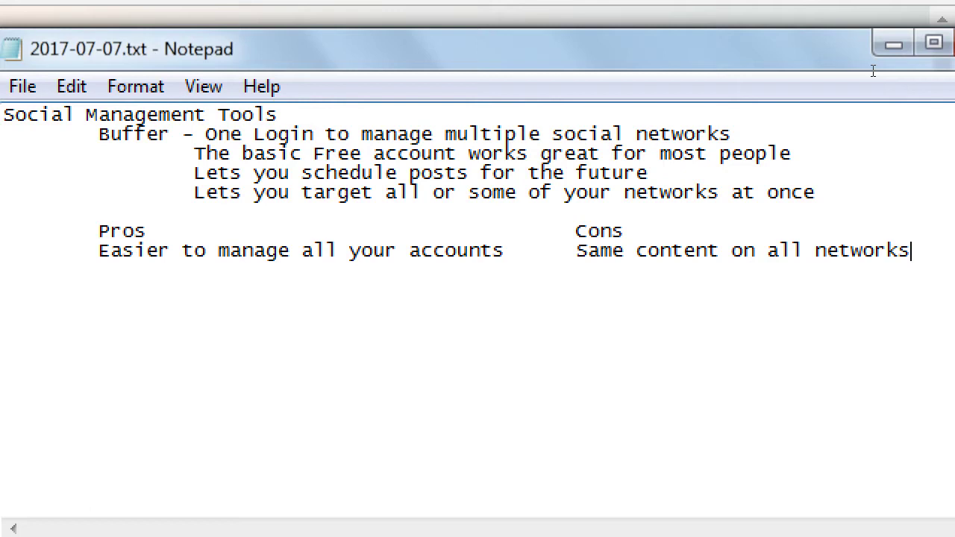
Highlight the full Cons entry "Same content on all networks" to review it, then clear the selection
{"action": "key", "text": "shift+Left"}
{"action": "key", "text": "shift+Left"}
{"action": "key", "text": "shift+Left"}
{"action": "key", "text": "shift+Left"}
{"action": "key", "text": "shift+Left"}
{"action": "key", "text": "shift+Left"}
{"action": "key", "text": "shift+Left"}
{"action": "key", "text": "shift+Left"}
{"action": "key", "text": "shift+Left"}
{"action": "key", "text": "shift+Left"}
{"action": "key", "text": "shift+Left"}
{"action": "key", "text": "shift+Left"}
{"action": "key", "text": "shift+Left"}
{"action": "key", "text": "shift+Left"}
{"action": "key", "text": "shift+Left"}
{"action": "key", "text": "shift+Left"}
{"action": "key", "text": "shift+Left"}
{"action": "key", "text": "shift+Left"}
{"action": "key", "text": "shift+Left"}
{"action": "key", "text": "shift+Left"}
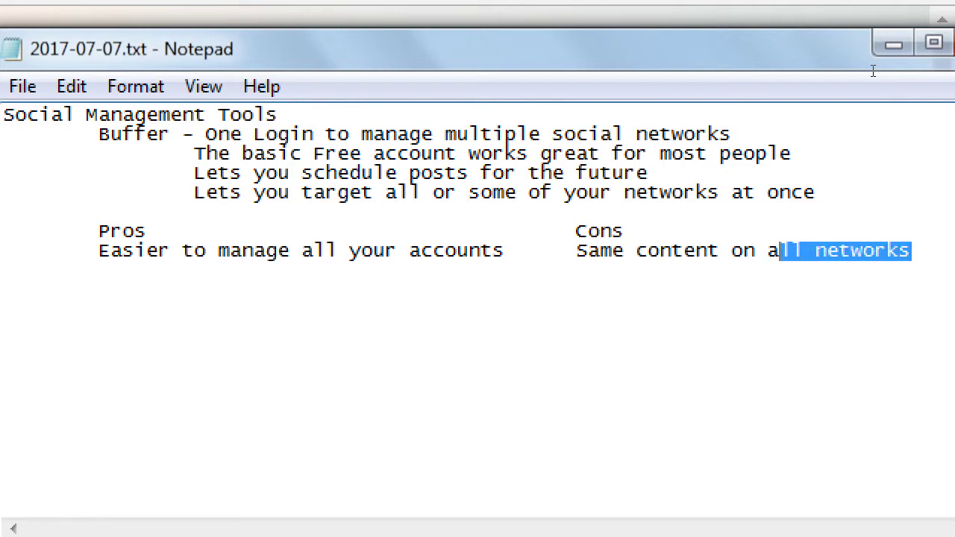
{"action": "key", "text": "shift+Left"}
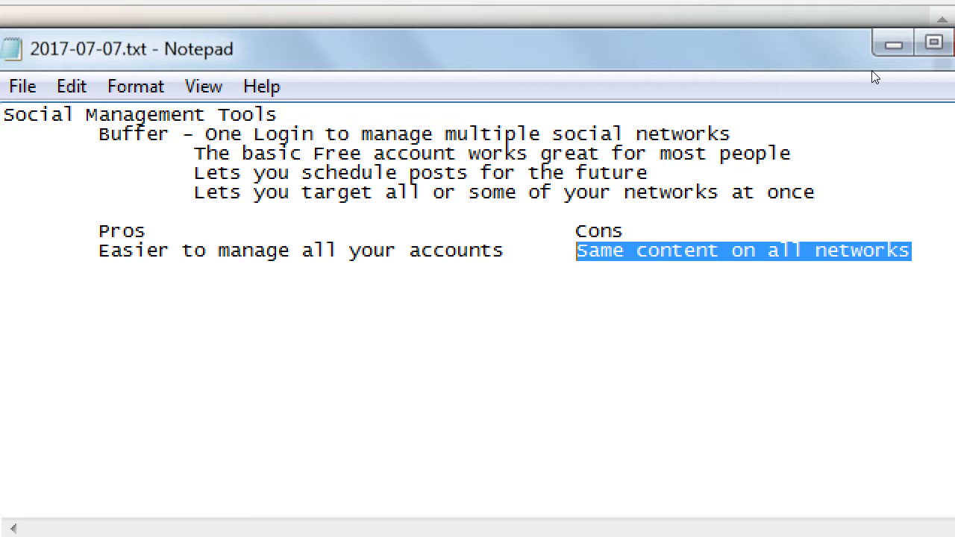
{"action": "key", "text": "Right"}
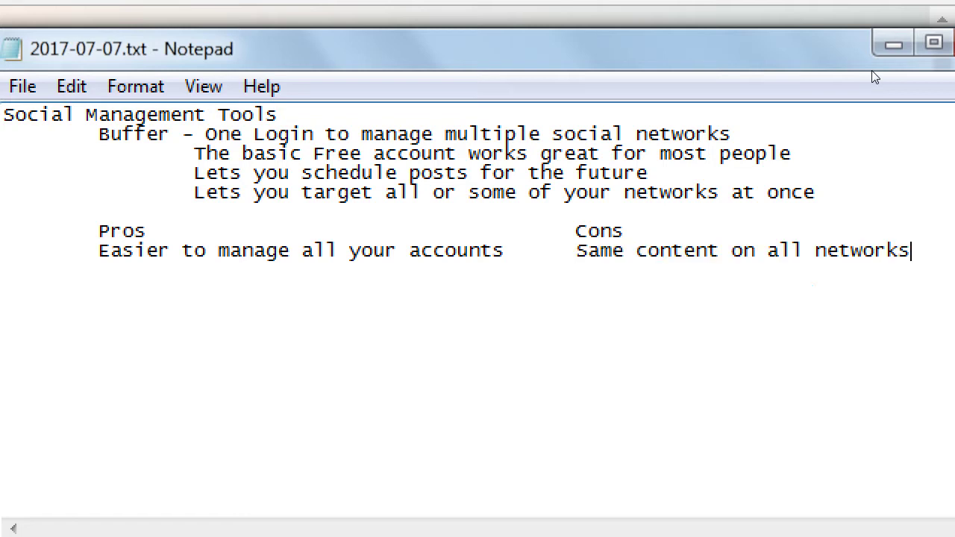
Start an unindented "Posting Strategy" section with an indented line "Beginner - Same picture, text, link on each network"
{"action": "key", "text": "Return"}
{"action": "type", "text": "Posting S"}
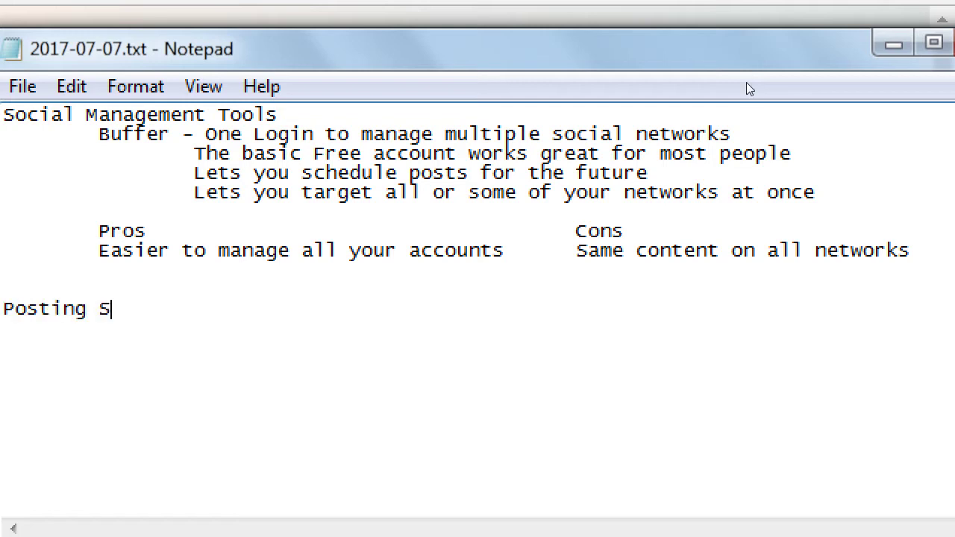
{"action": "type", "text": "trategy"}
{"action": "key", "text": "Return"}
{"action": "key", "text": "Tab"}
{"action": "type", "text": "Beginner - "}
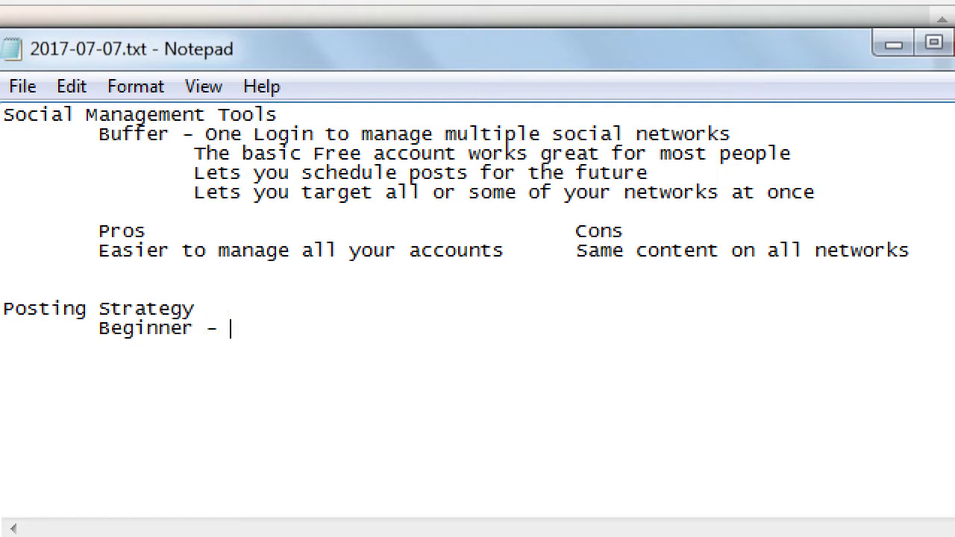
{"action": "type", "text": "Same picture, text, link on each network"}
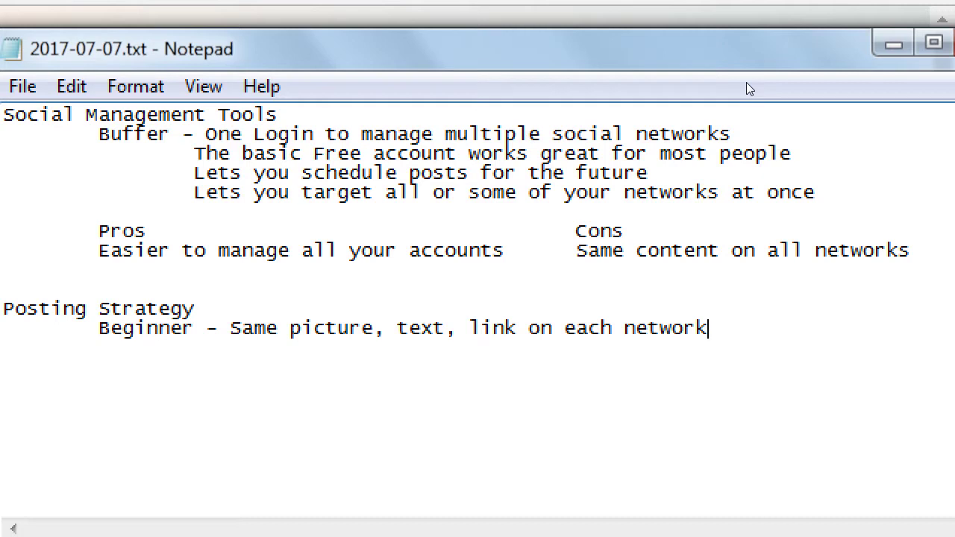
Add an indented line under Posting Strategy reading "Advanced - Same picture, different text, link etc"
{"action": "key", "text": "Return"}
{"action": "key", "text": "Tab"}
{"action": "key", "text": "Return"}
{"action": "key", "text": "Tab"}
{"action": "type", "text": "Advanced "}
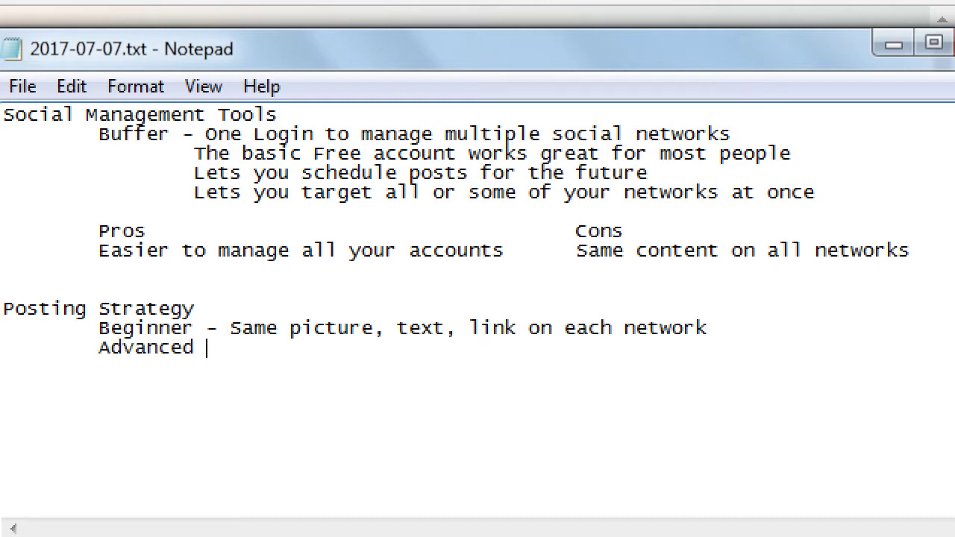
{"action": "type", "text": "- Same picture, d"}
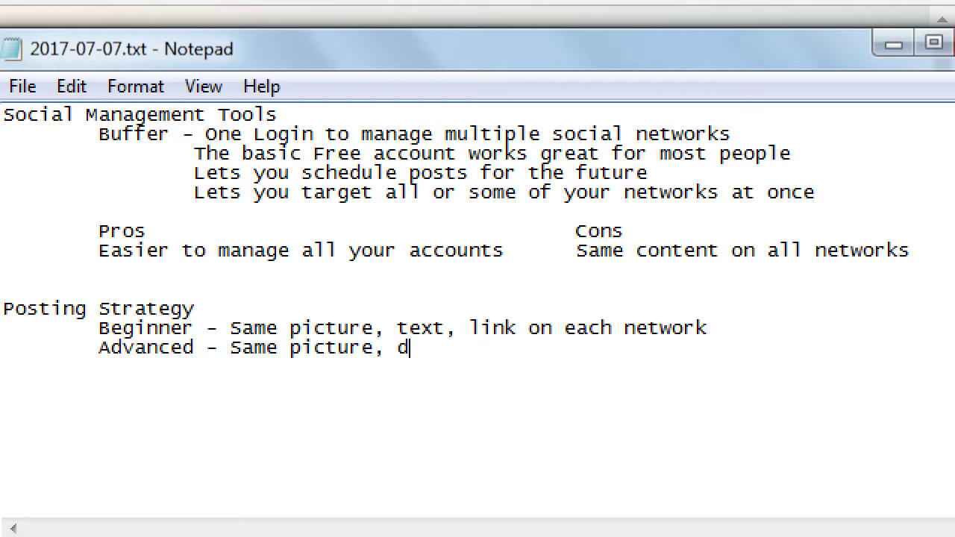
{"action": "type", "text": "ifferent text"}
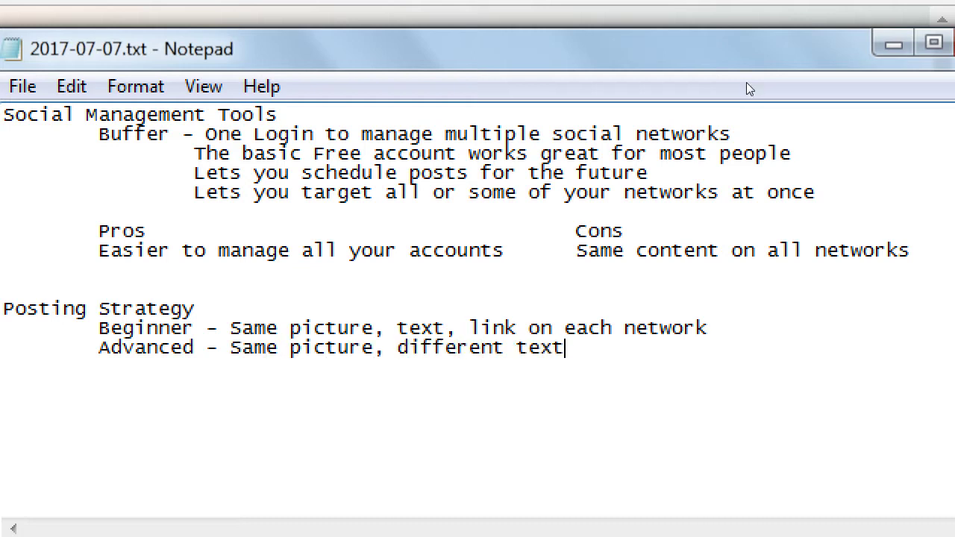
{"action": "type", "text": ", link etc"}
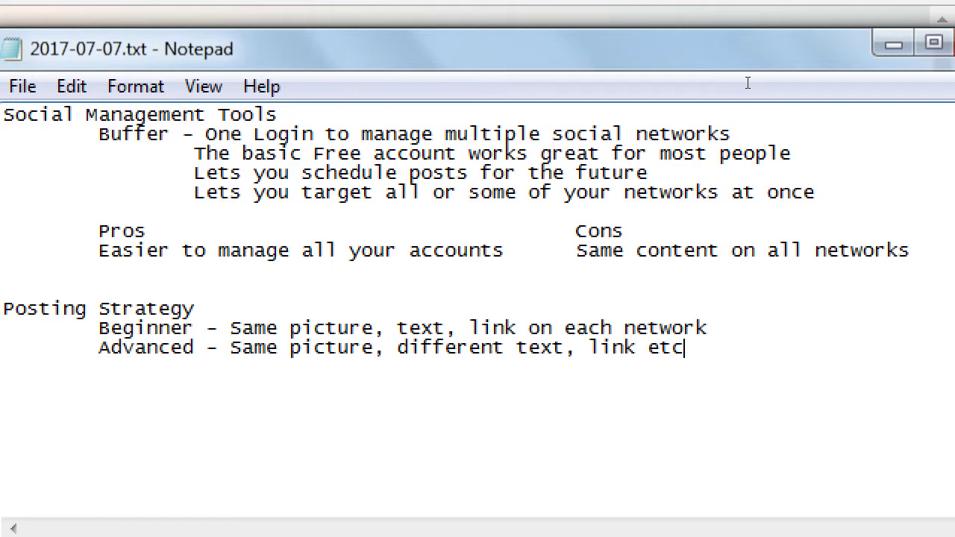
Change the "Advanced" label on the last Posting Strategy line to "Intermediate"
{"action": "key", "text": "Left"}
{"action": "key", "text": "Left"}
{"action": "key", "text": "Left"}
{"action": "key", "text": "Left"}
{"action": "key", "text": "Left"}
{"action": "key", "text": "Left"}
{"action": "key", "text": "Left"}
{"action": "key", "text": "Left"}
{"action": "key", "text": "Left"}
{"action": "key", "text": "Left"}
{"action": "key", "text": "Left"}
{"action": "key", "text": "Left"}
{"action": "key", "text": "Left"}
{"action": "key", "text": "Left"}
{"action": "key", "text": "Left"}
{"action": "key", "text": "Left"}
{"action": "key", "text": "Left"}
{"action": "key", "text": "ctrl+Left"}
{"action": "key", "text": "ctrl+Left"}
{"action": "key", "text": "ctrl+Left"}
{"action": "key", "text": "ctrl+Left"}
{"action": "key", "text": "ctrl+shift+Left"}
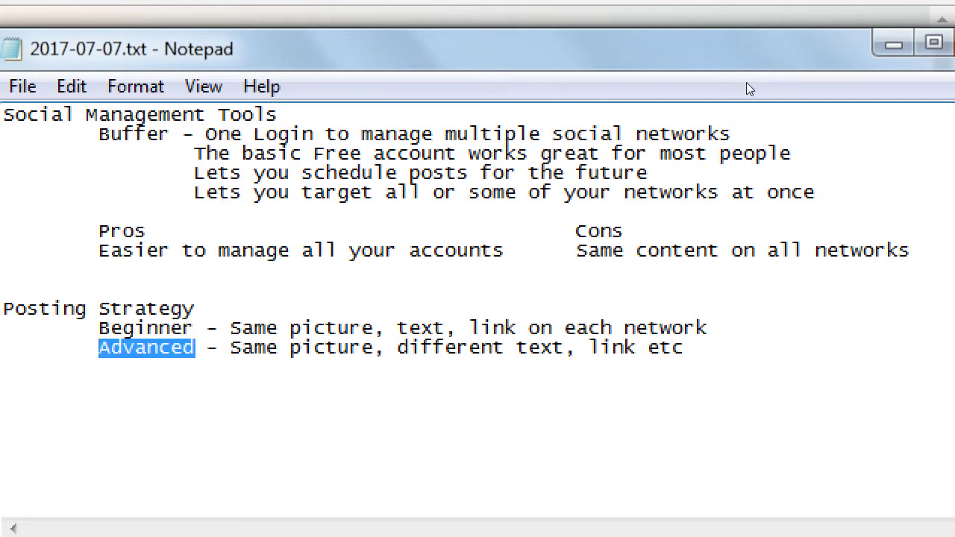
{"action": "type", "text": "Intermediate"}
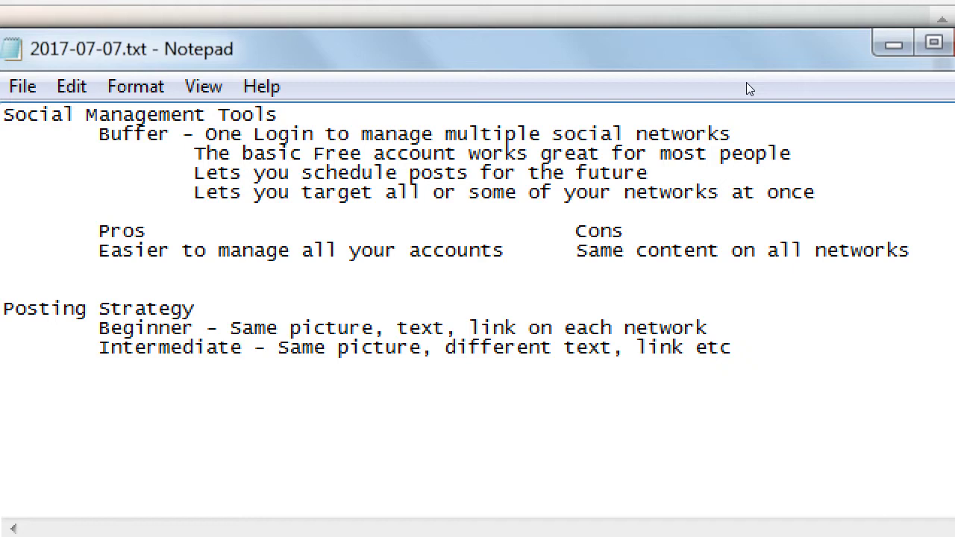
Below the Intermediate line, add an indented line reading "Advanced - Different picture, different text, link etc"
{"action": "key", "text": "End"}
{"action": "key", "text": "Return"}
{"action": "key", "text": "Tab"}
{"action": "type", "text": "Advanced"}
{"action": "key", "text": "Tab"}
{"action": "key", "text": "BackSpace"}
{"action": "type", "text": "-"}
{"action": "key", "text": "BackSpace"}
{"action": "key", "text": "BackSpace"}
{"action": "type", "text": "- "}
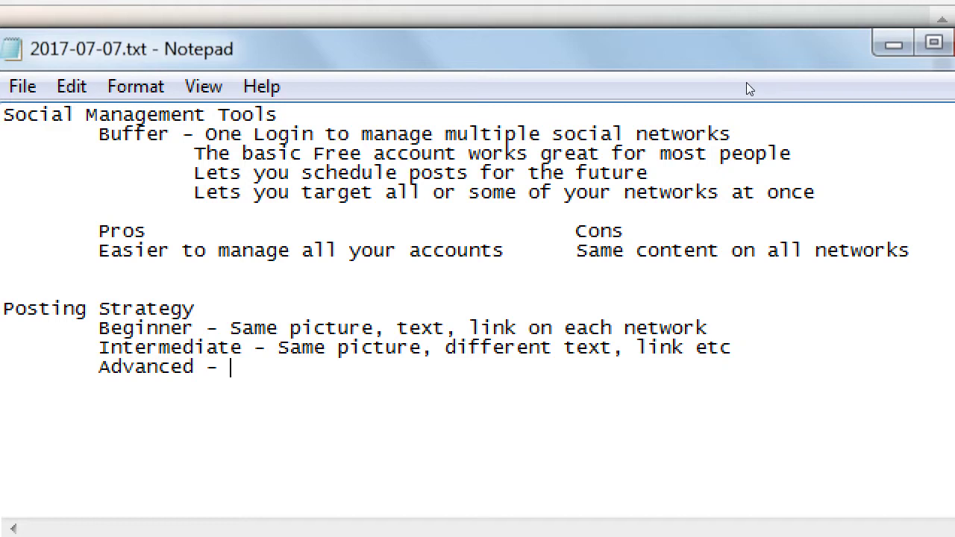
{"action": "type", "text": "Differen"}
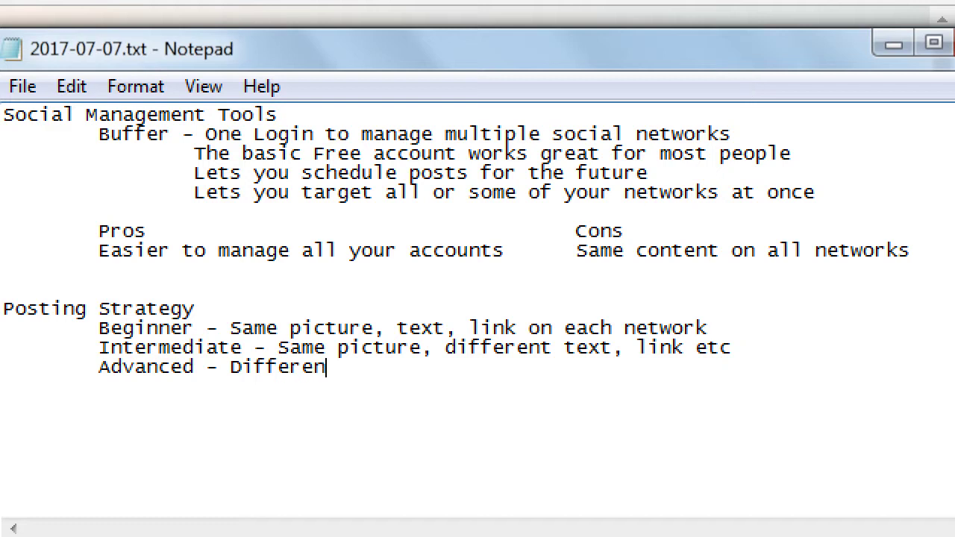
{"action": "type", "text": "t picture"}
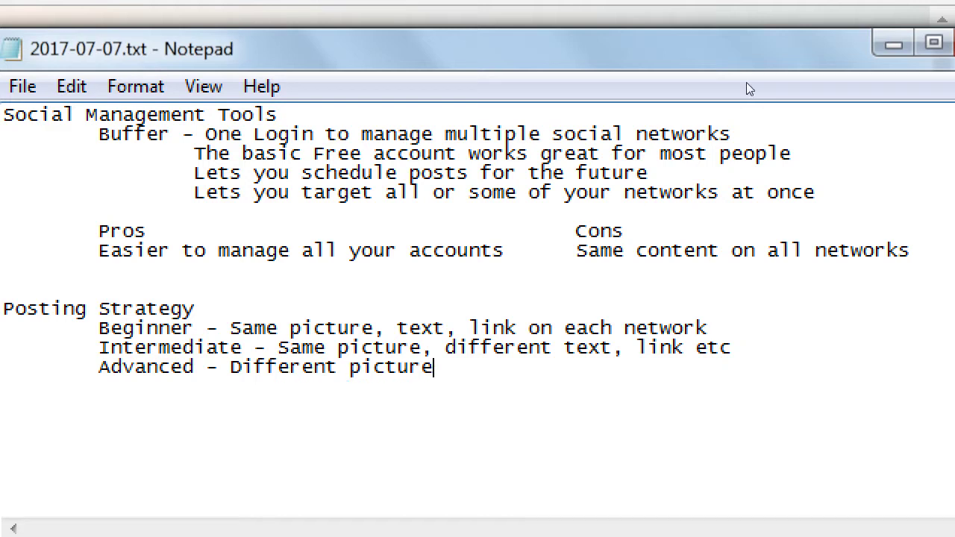
{"action": "type", "text": ", different t"}
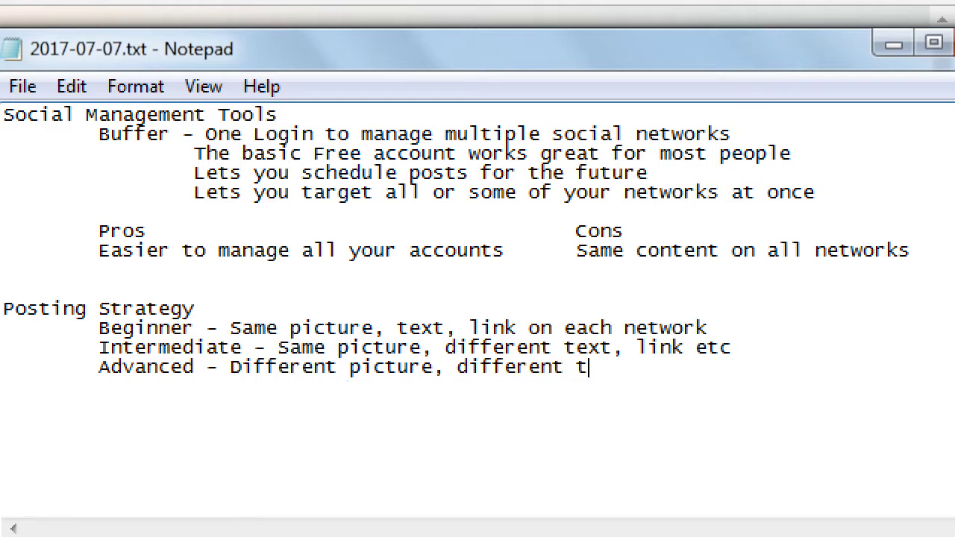
{"action": "type", "text": "ext, link etc"}
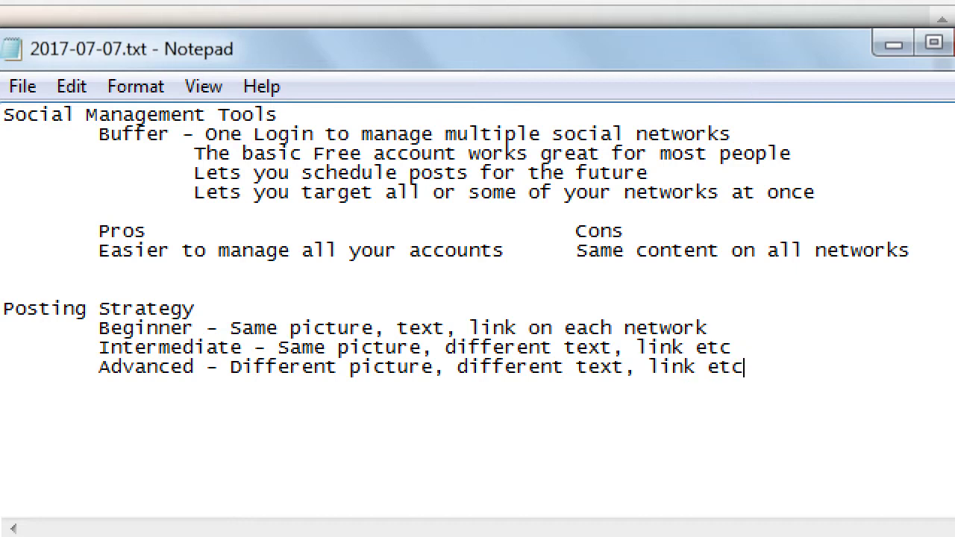
Highlight the Advanced, Beginner and Intermediate strategy lines one after another to review and compare them
{"action": "key", "text": "shift+Home"}
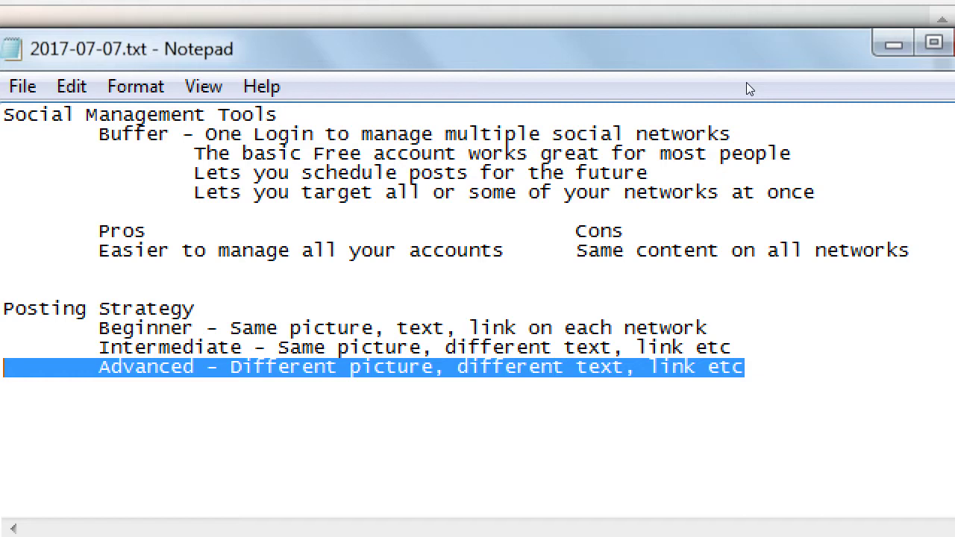
{"action": "key", "text": "Up"}
{"action": "key", "text": "Up"}
{"action": "key", "text": "shift+End"}
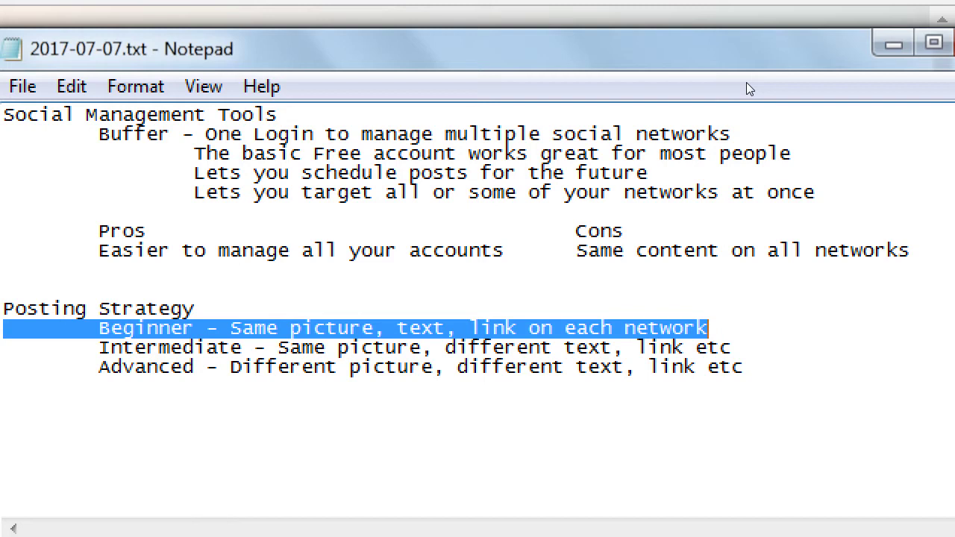
{"action": "key", "text": "Down"}
{"action": "key", "text": "End"}
{"action": "key", "text": "shift+Home"}
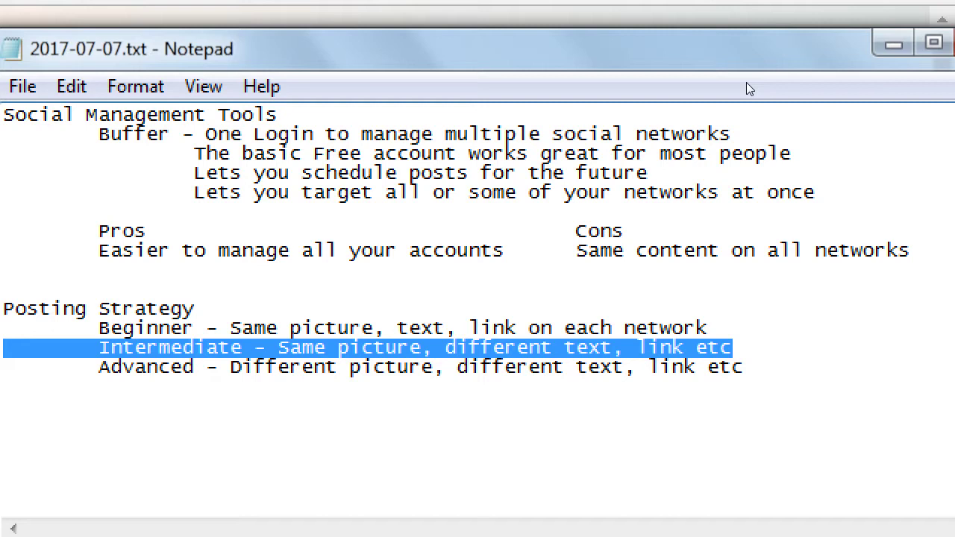
{"action": "key", "text": "Up"}
{"action": "key", "text": "Up"}
{"action": "key", "text": "Up"}
{"action": "key", "text": "Up"}
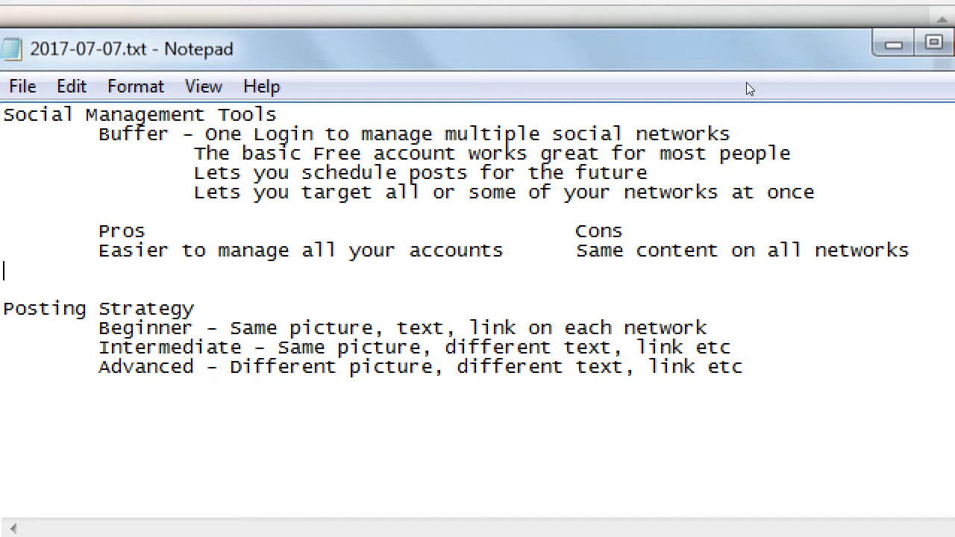
Highlight the Beginner and Intermediate posting strategy lines in turn to review them, and return to the start of the notes
{"action": "key", "text": "ctrl+End"}
{"action": "key", "text": "Return"}
{"action": "key", "text": "Up"}
{"action": "key", "text": "Up"}
{"action": "key", "text": "Up"}
{"action": "key", "text": "Up"}
{"action": "key", "text": "shift+End"}
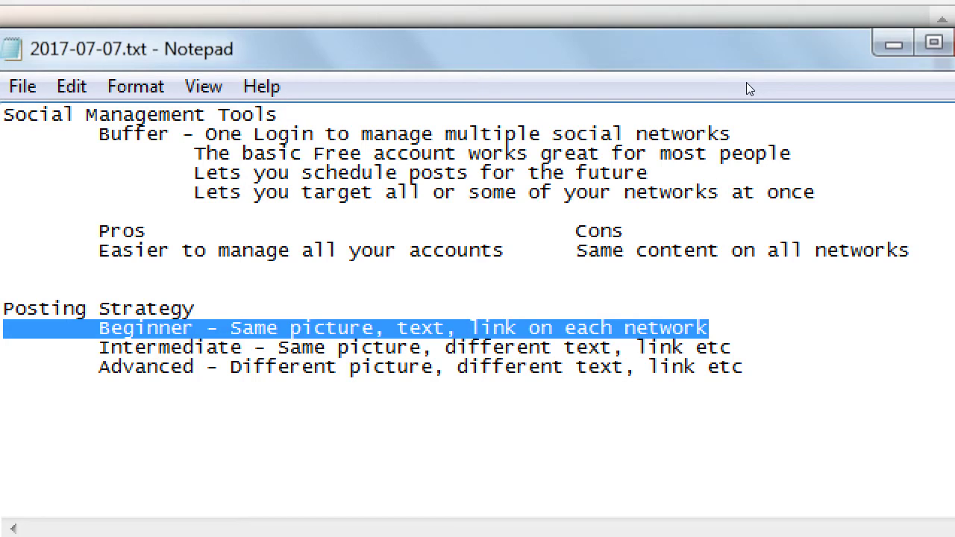
{"action": "key", "text": "Down"}
{"action": "key", "text": "Home"}
{"action": "key", "text": "shift+End"}
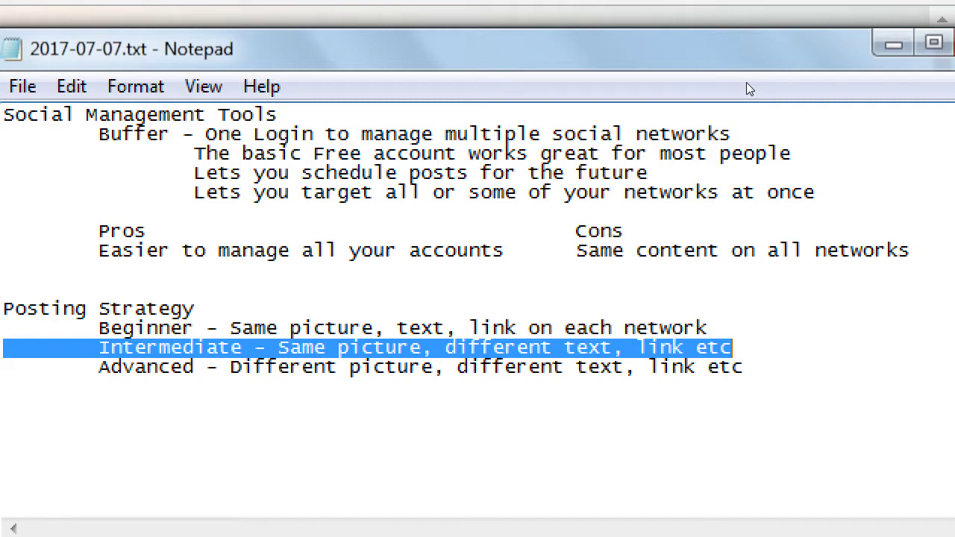
{"action": "key", "text": "ctrl+Home"}
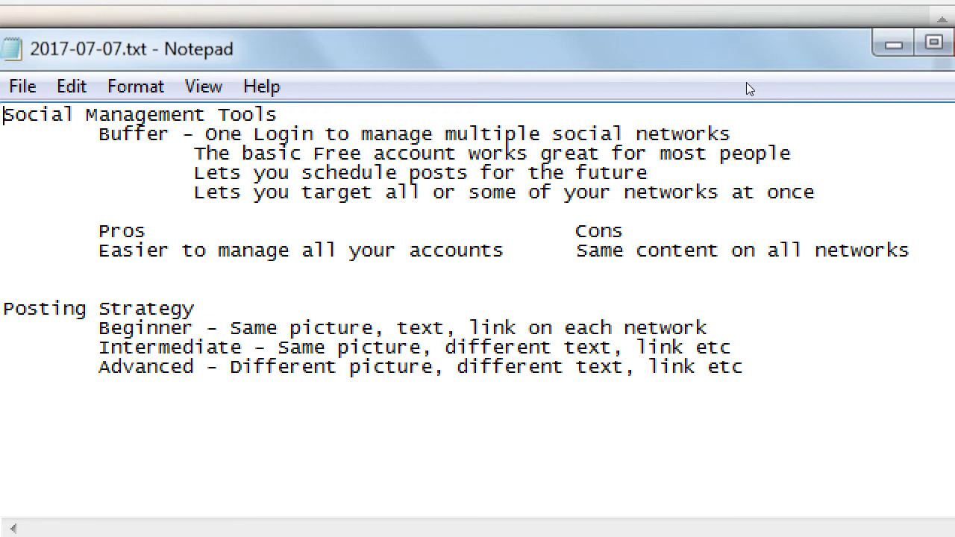
Switch to the Buffer pricing page in Chrome and examine the plans' prices, account limits and supported social networks
{"action": "key", "text": "super+minus"}
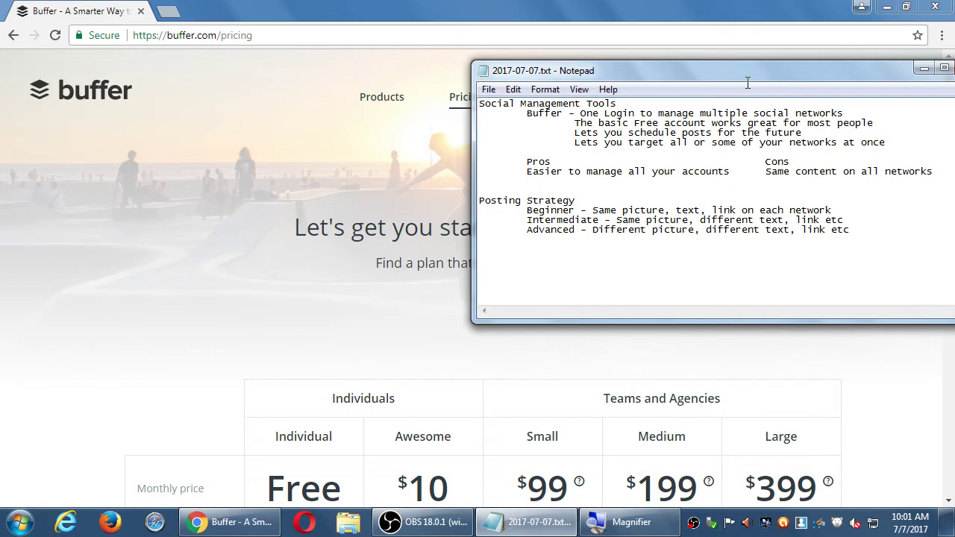
{"action": "left_click", "coordinate": [412, 212]}
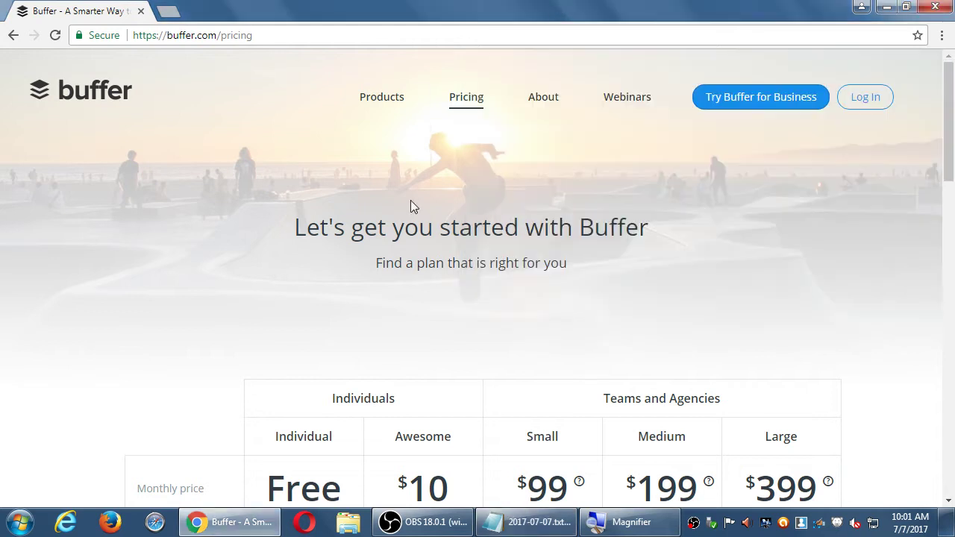
{"action": "scroll", "coordinate": [264, 252], "scroll_direction": "down", "scroll_amount": 5}
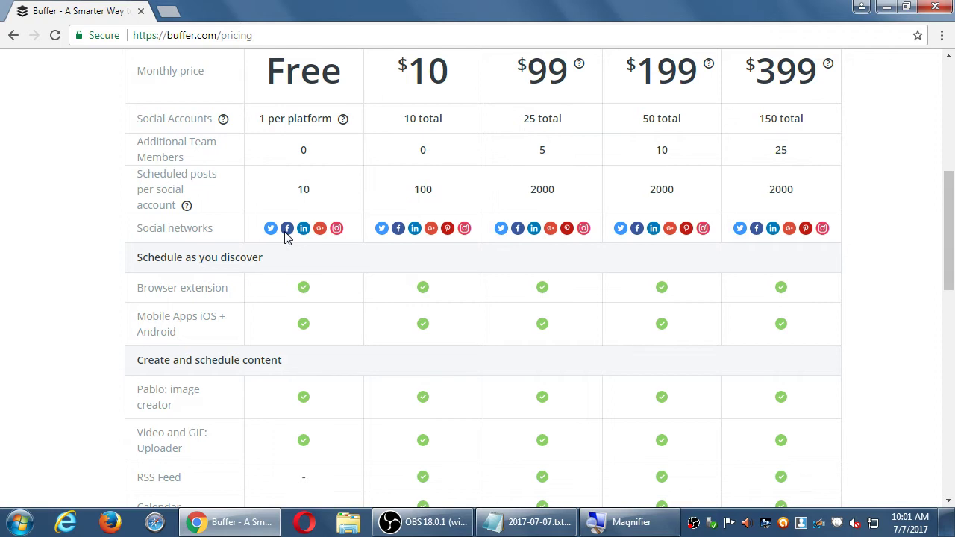
{"action": "scroll", "coordinate": [288, 238], "scroll_direction": "up", "scroll_amount": 4}
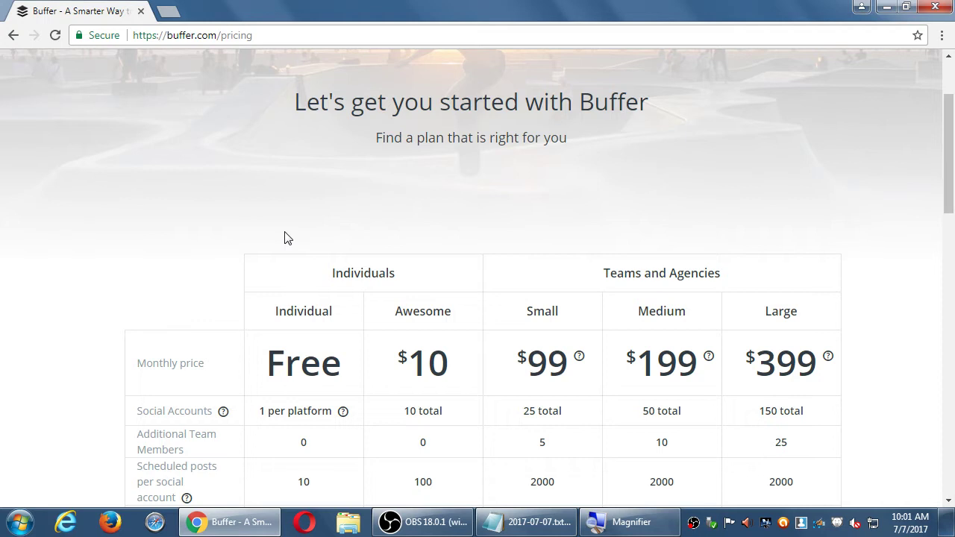
{"action": "scroll", "coordinate": [284, 238], "scroll_direction": "up", "scroll_amount": 2}
{"action": "mouse_move", "coordinate": [553, 104]}
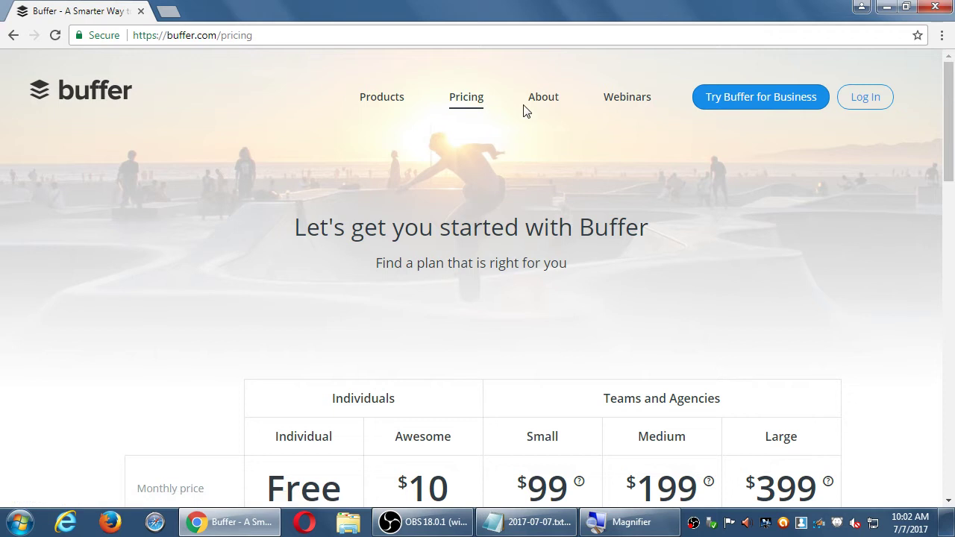
Open the Pinterest website at pinterest.com in the current browser tab
{"action": "mouse_move", "coordinate": [534, 102]}
{"action": "key", "text": "ctrl+l"}
{"action": "type", "text": "pinteres"}
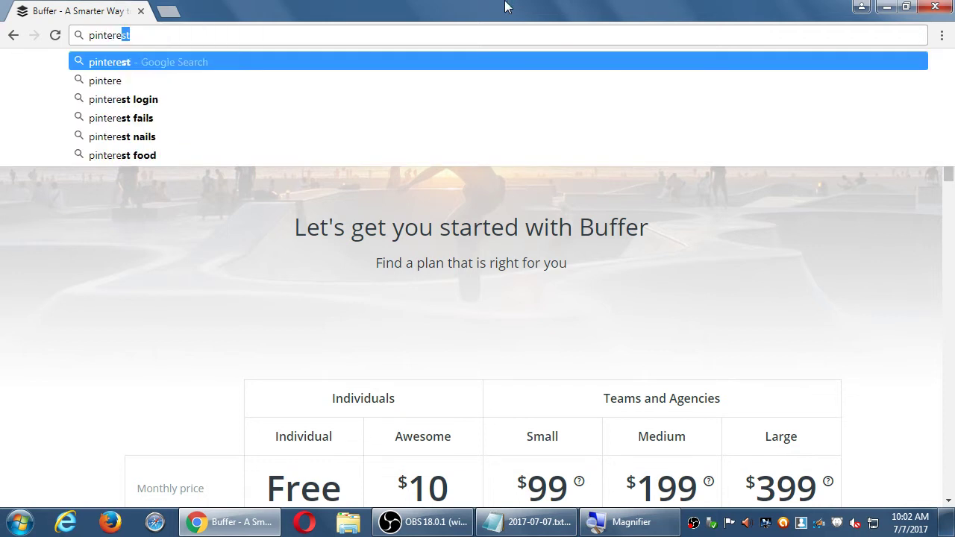
{"action": "type", "text": "t.com"}
{"action": "key", "text": "Return"}
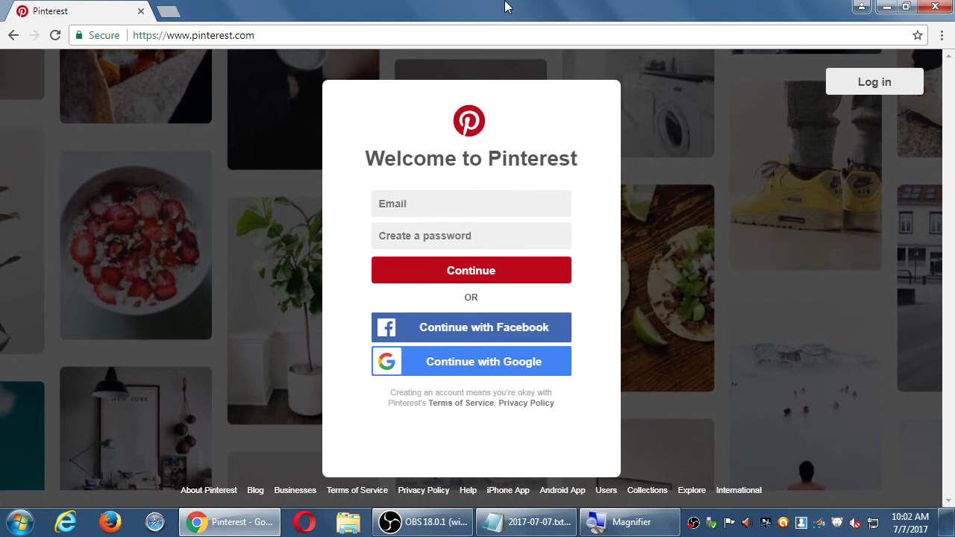
{"action": "key", "text": "ctrl+l"}
{"action": "key", "text": "End"}
{"action": "key", "text": "super+plus"}
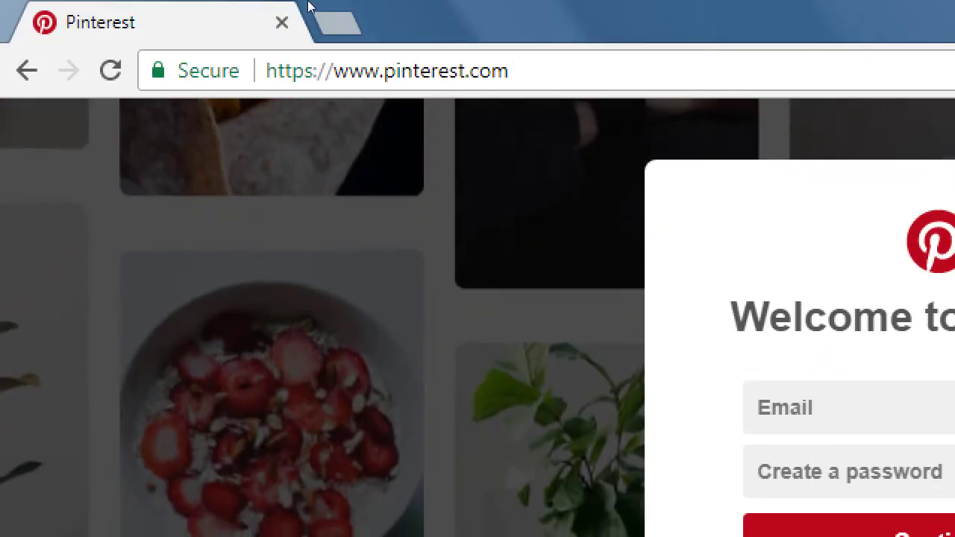
{"action": "type", "text": "/m"}
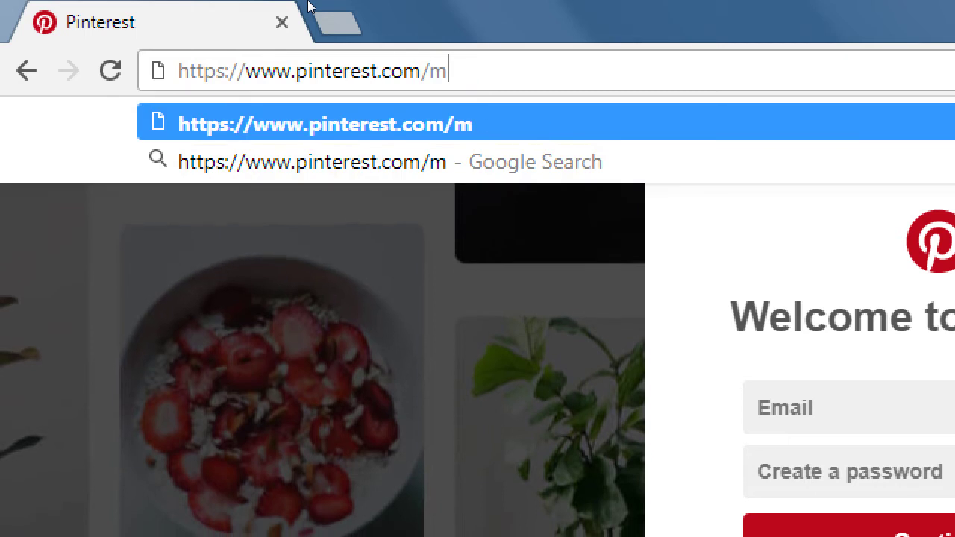
{"action": "type", "text": "osher13"}
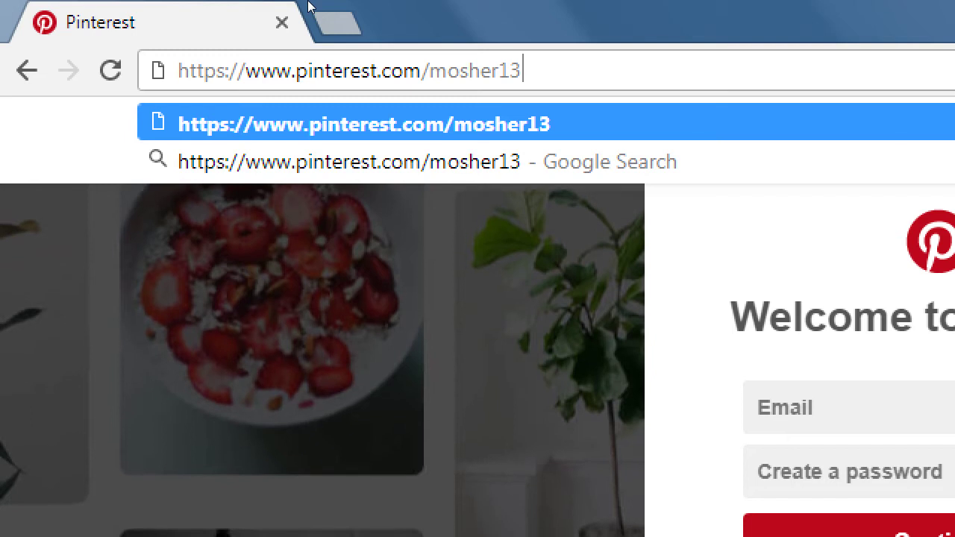
{"action": "key", "text": "Return"}
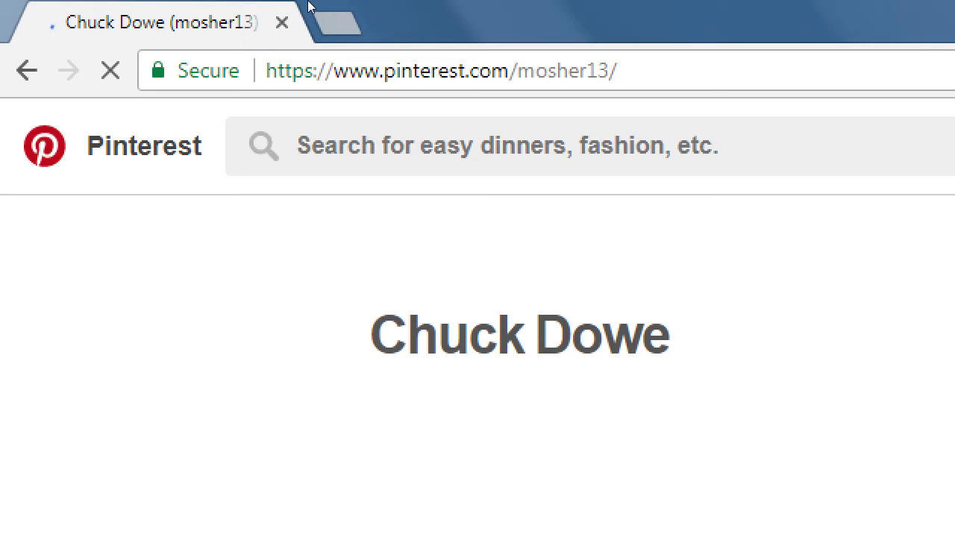
Examine the Pinterest profile's address and follower information, open its followers page, and return to the profile
{"action": "key", "text": "super+minus"}
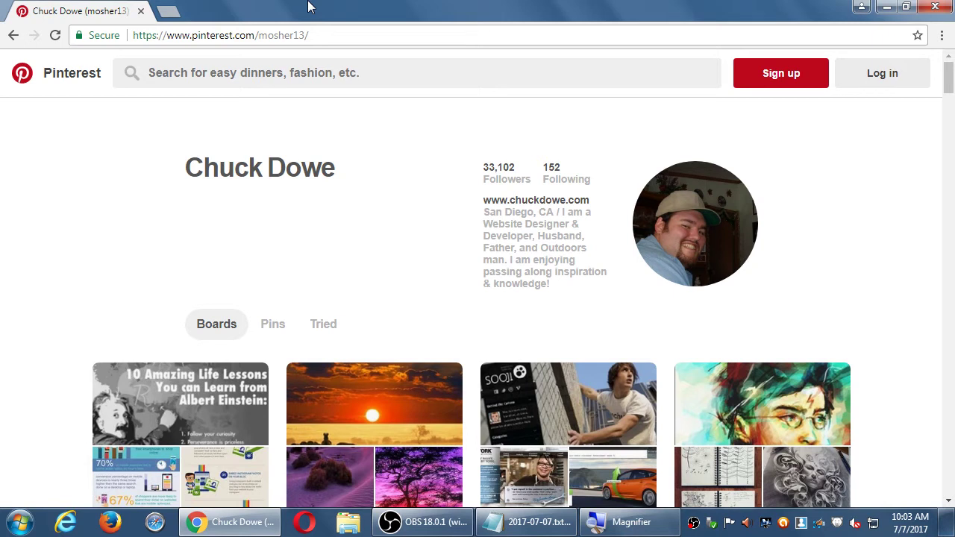
{"action": "key", "text": "super+plus"}
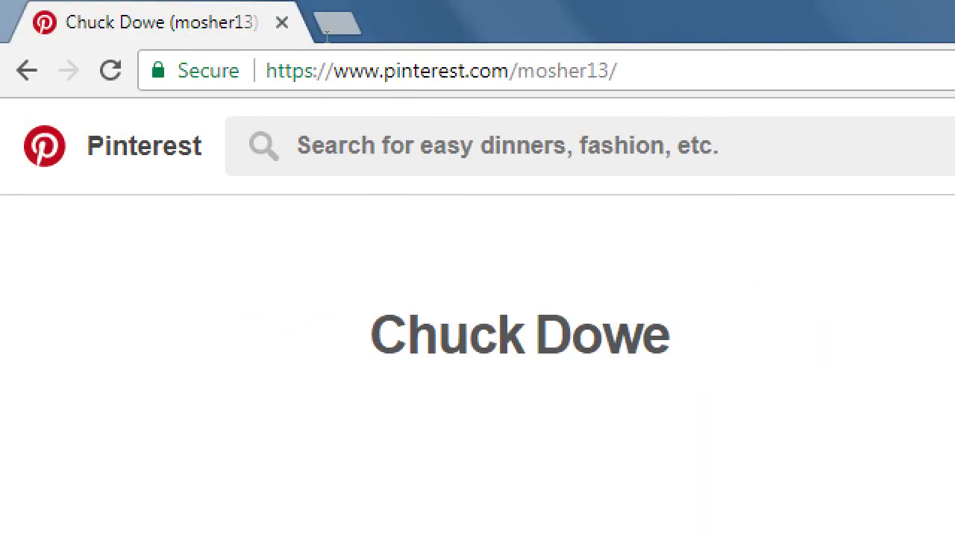
{"action": "key", "text": "super+minus"}
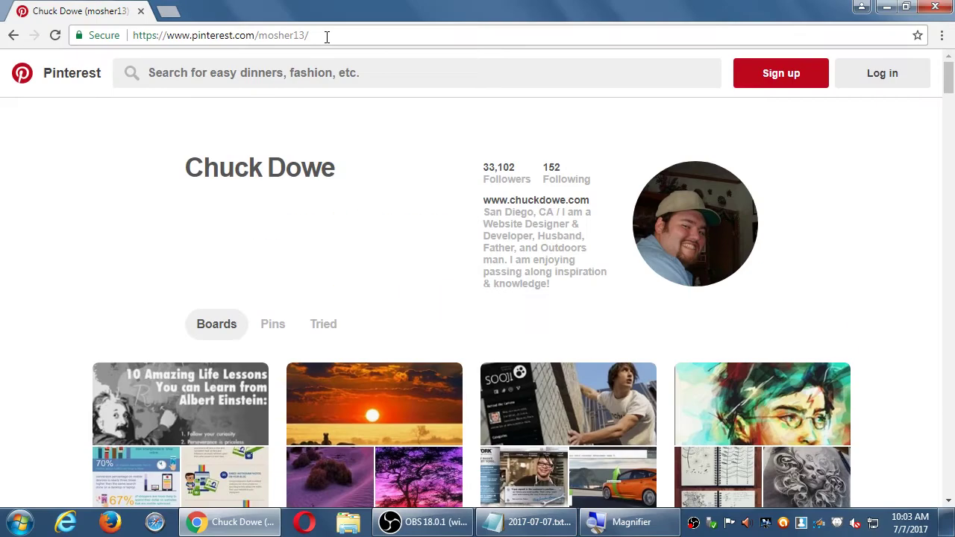
{"action": "key", "text": "super+plus"}
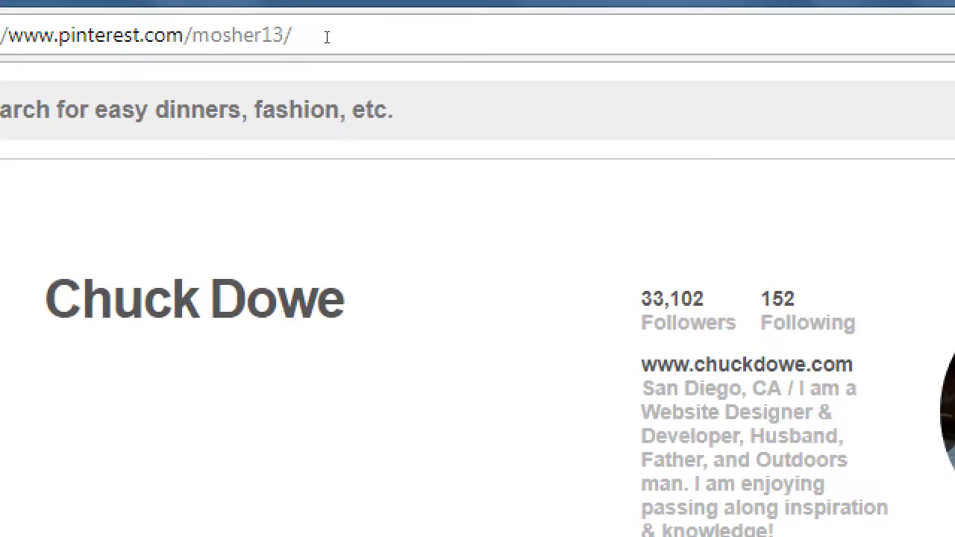
{"action": "left_click", "coordinate": [508, 181]}
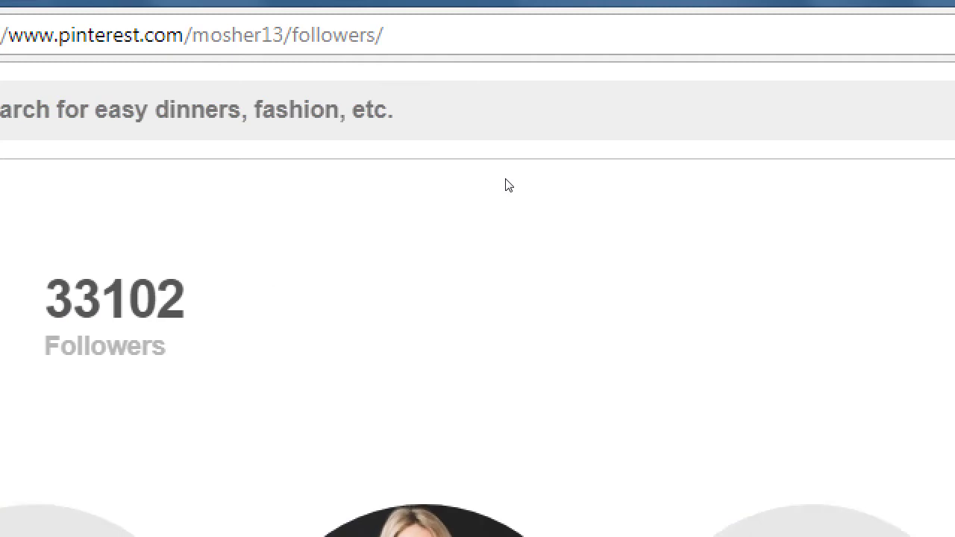
{"action": "key", "text": "alt+Left"}
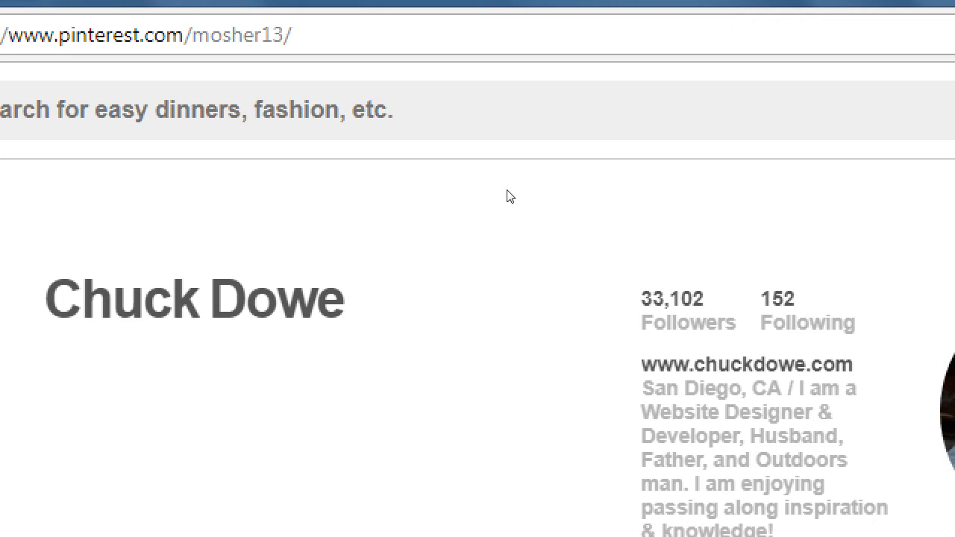
{"action": "key", "text": "super+minus"}
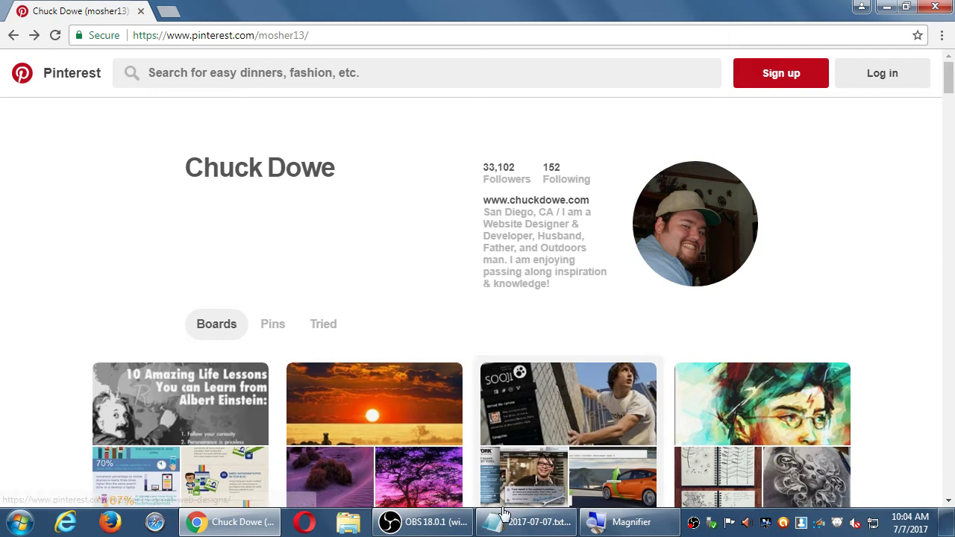
Switch to the 2017-07-07.txt notes in Notepad and add a final line reading "What's my goal for using Pinterest? (or Fb, Tw, G+, Lin)"
{"action": "mouse_move", "coordinate": [526, 523]}
{"action": "left_click", "coordinate": [532, 425]}
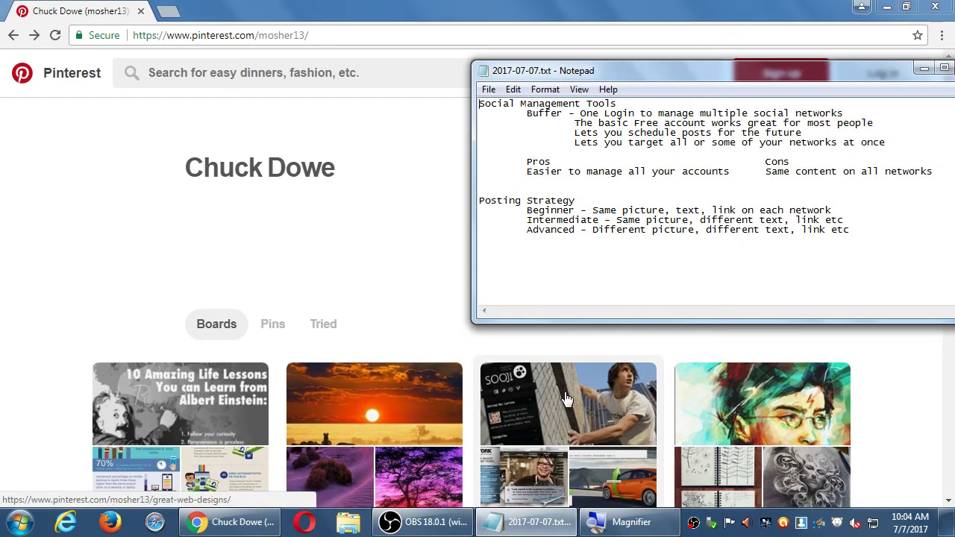
{"action": "key", "text": "super+plus"}
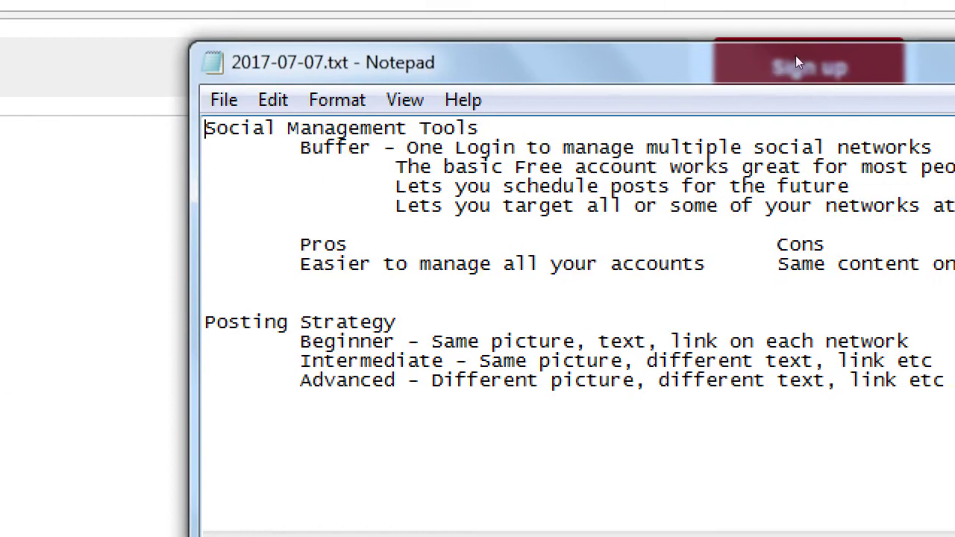
{"action": "key", "text": "ctrl+End"}
{"action": "key", "text": "Return"}
{"action": "type", "text": "What's m"}
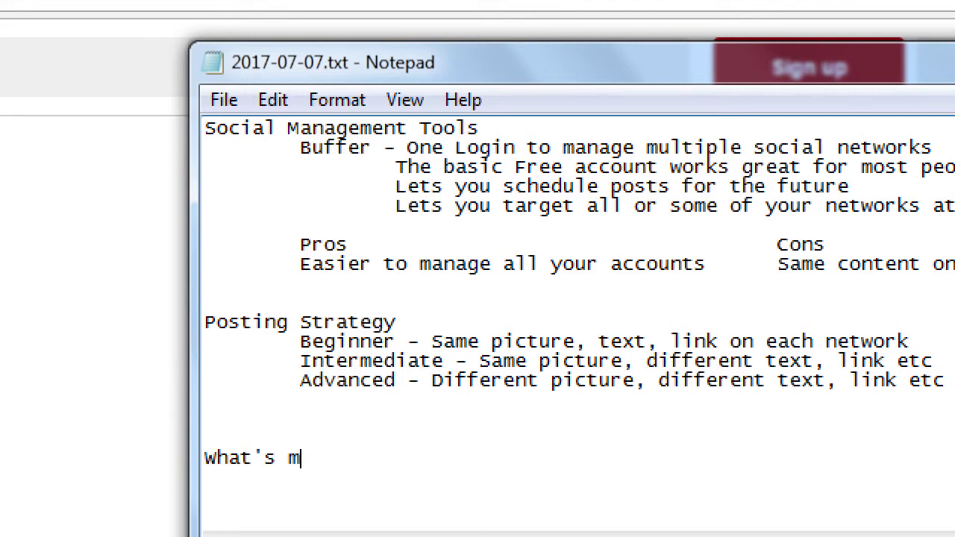
{"action": "type", "text": "y goal for using "}
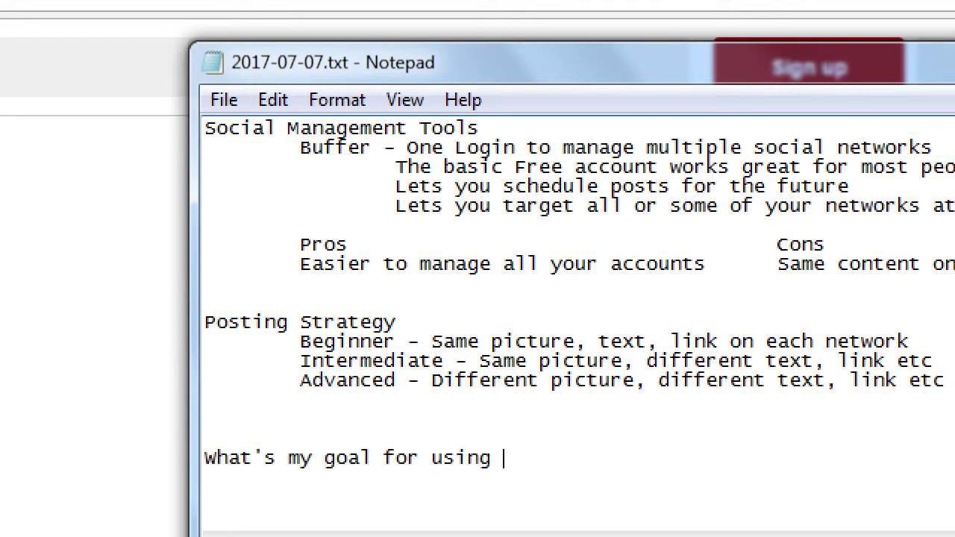
{"action": "type", "text": "Pinterest? "}
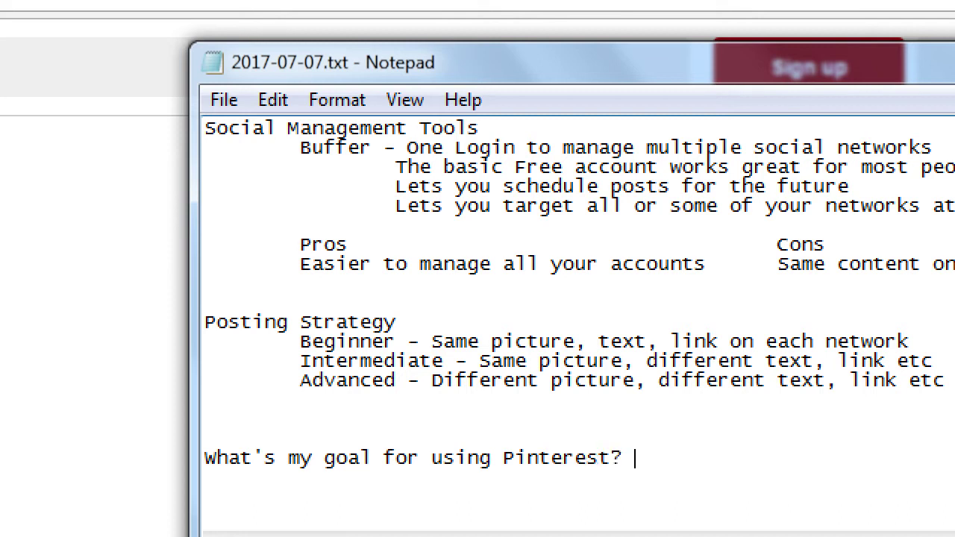
{"action": "type", "text": "(or Fb, Tw, G"}
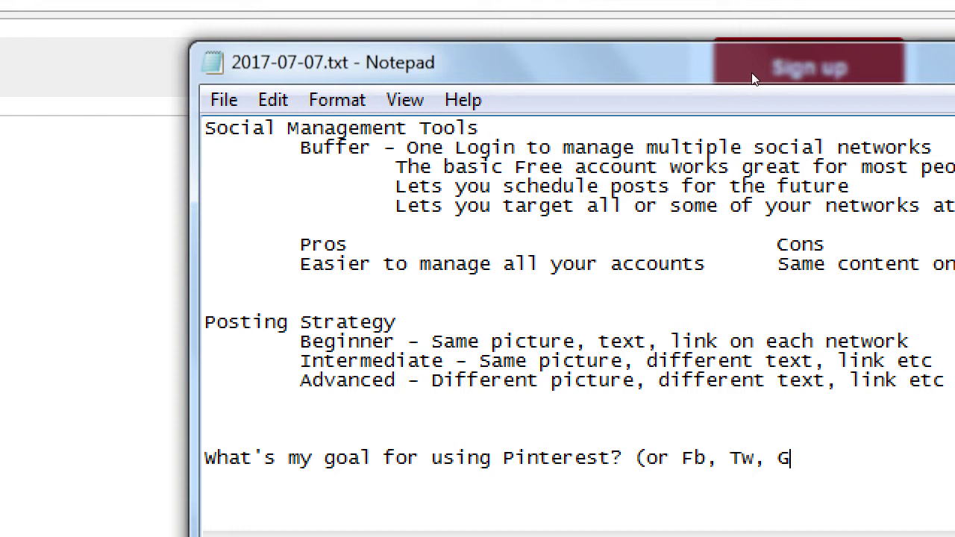
{"action": "type", "text": "+, L"}
{"action": "type", "text": "in,"}
{"action": "key", "text": "BackSpace"}
{"action": "key", "text": "BackSpace"}
{"action": "type", "text": ")"}
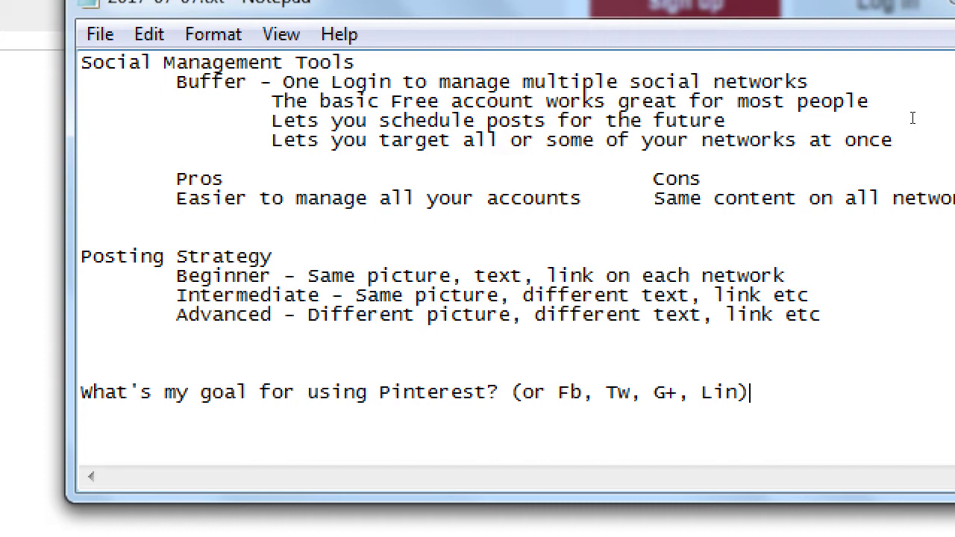
{"action": "key", "text": "Left"}
{"action": "key", "text": "Left"}
{"action": "key", "text": "Left"}
{"action": "key", "text": "Left"}
{"action": "key", "text": "Left"}
{"action": "key", "text": "Left"}
{"action": "key", "text": "Left"}
{"action": "key", "text": "Left"}
{"action": "key", "text": "Left"}
{"action": "key", "text": "Left"}
{"action": "key", "text": "Left"}
{"action": "key", "text": "Left"}
{"action": "key", "text": "Left"}
{"action": "key", "text": "Left"}
{"action": "key", "text": "Left"}
{"action": "key", "text": "Left"}
{"action": "key", "text": "Left"}
{"action": "key", "text": "Left"}
{"action": "key", "text": "Left"}
{"action": "key", "text": "Left"}
{"action": "key", "text": "Right"}
{"action": "key", "text": "Right"}
{"action": "key", "text": "Right"}
{"action": "key", "text": "Right"}
{"action": "key", "text": "Right"}
{"action": "key", "text": "Right"}
{"action": "key", "text": "Right"}
{"action": "key", "text": "Right"}
{"action": "key", "text": "Right"}
{"action": "key", "text": "Right"}
{"action": "key", "text": "Right"}
{"action": "key", "text": "Right"}
{"action": "key", "text": "Right"}
{"action": "key", "text": "Right"}
{"action": "key", "text": "Right"}
{"action": "key", "text": "Right"}
{"action": "key", "text": "Right"}
{"action": "key", "text": "Right"}
{"action": "key", "text": "Right"}
{"action": "key", "text": "Right"}
Below the Pinterest goal question, add an indented line reading "How will using the network increase X?" and highlight the X
{"action": "key", "text": "Return"}
{"action": "key", "text": "Tab"}
{"action": "type", "text": "How wi"}
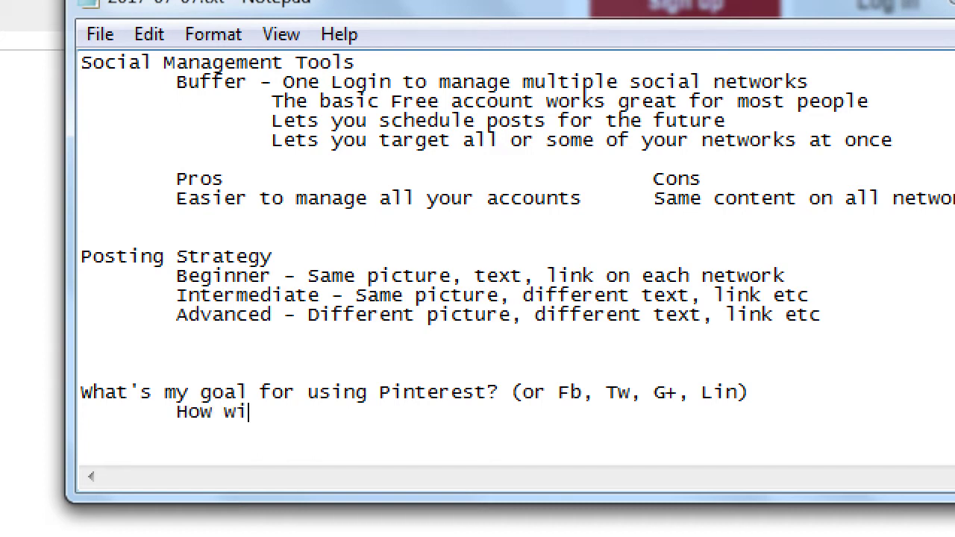
{"action": "type", "text": "ll using the ne"}
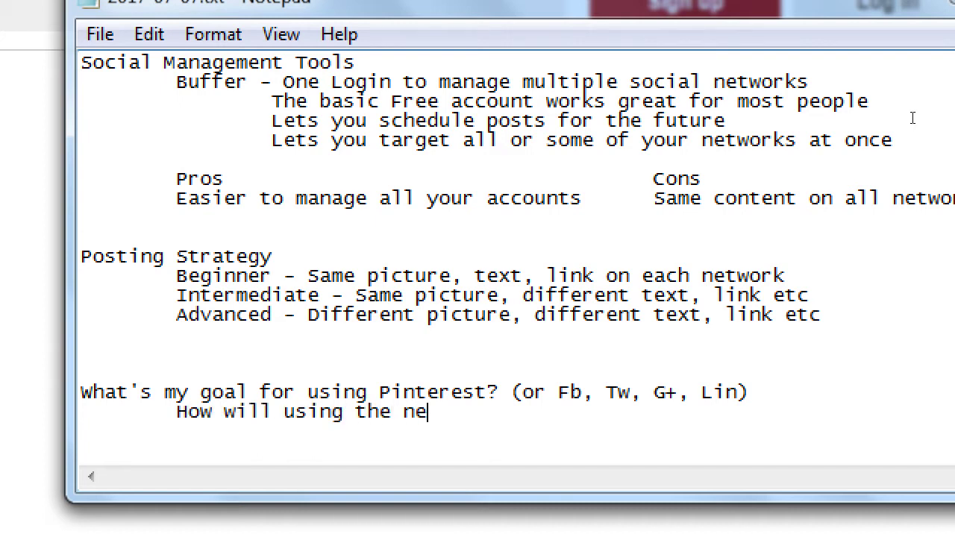
{"action": "type", "text": "twork increase X"}
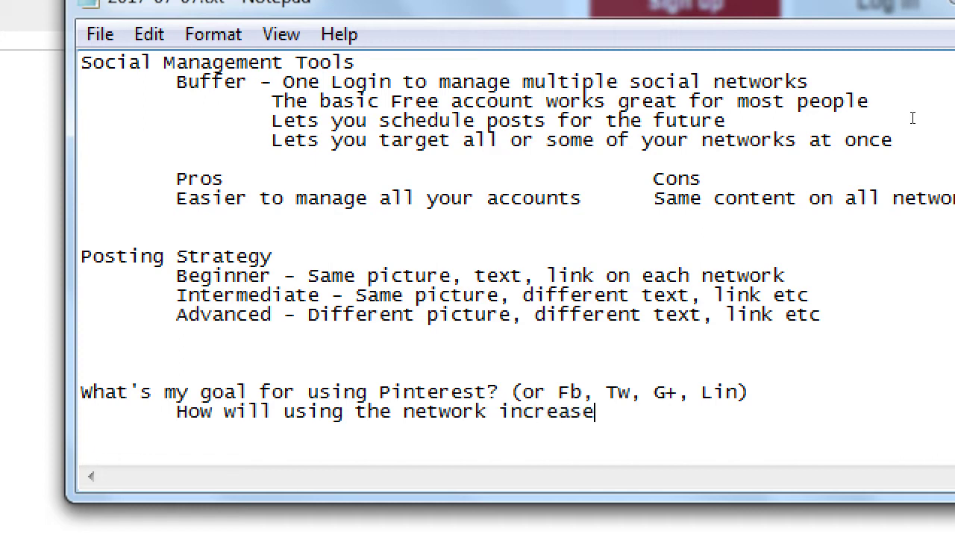
{"action": "type", "text": "?"}
{"action": "key", "text": "Left"}
{"action": "key", "text": "shift+Left"}
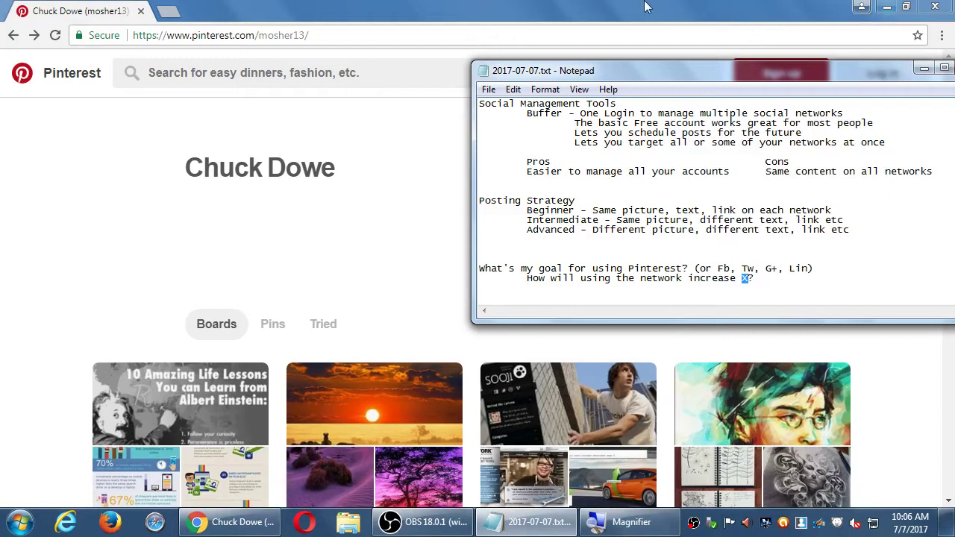
Switch back to the Pinterest profile in Chrome and examine its bio description and its collection of boards
{"action": "left_click", "coordinate": [558, 6]}
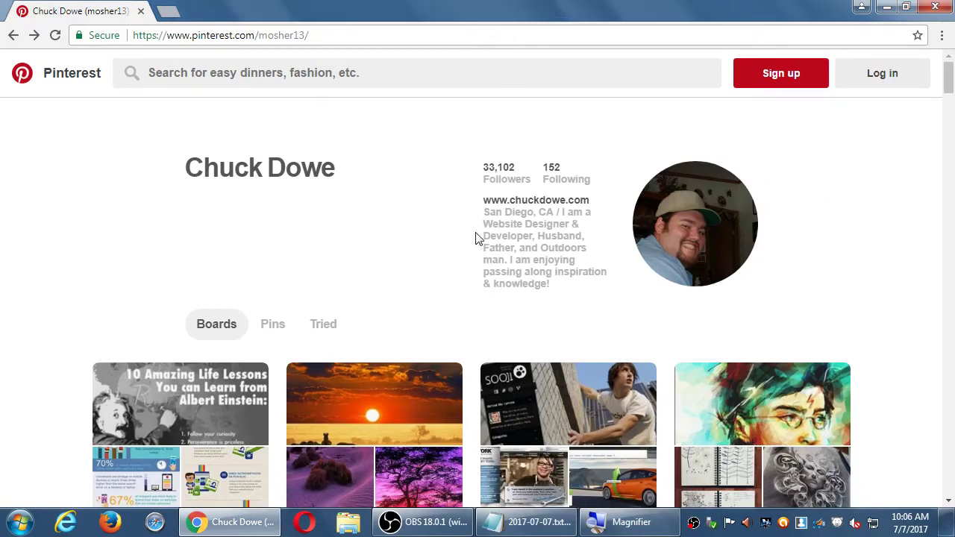
{"action": "left_click_drag", "start_coordinate": [489, 214], "coordinate": [575, 271]}
{"action": "left_click", "coordinate": [582, 271]}
{"action": "scroll", "coordinate": [868, 290], "scroll_direction": "down", "scroll_amount": 2}
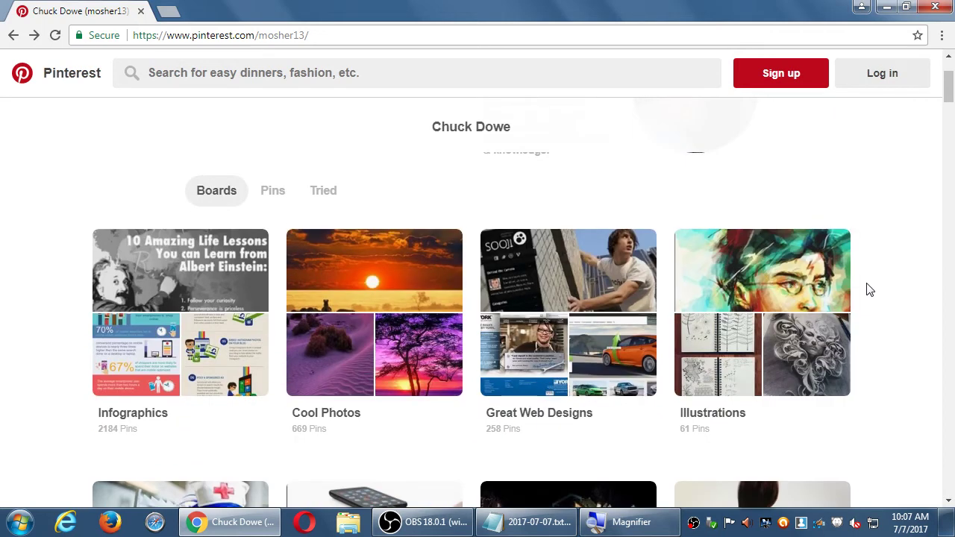
{"action": "scroll", "coordinate": [868, 290], "scroll_direction": "down", "scroll_amount": 3}
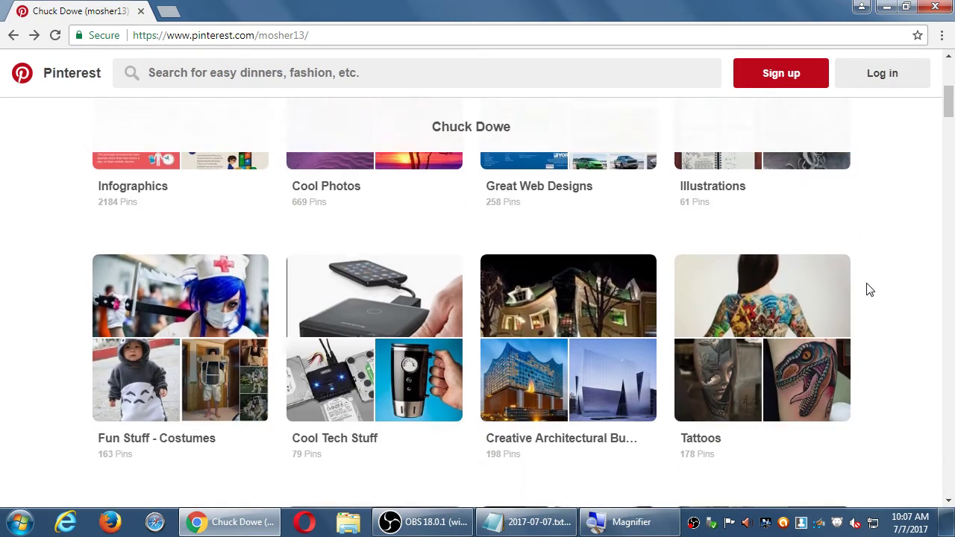
Look through the boards further down the Pinterest profile and open the Text-as-Art board
{"action": "scroll", "coordinate": [868, 290], "scroll_direction": "down", "scroll_amount": 6}
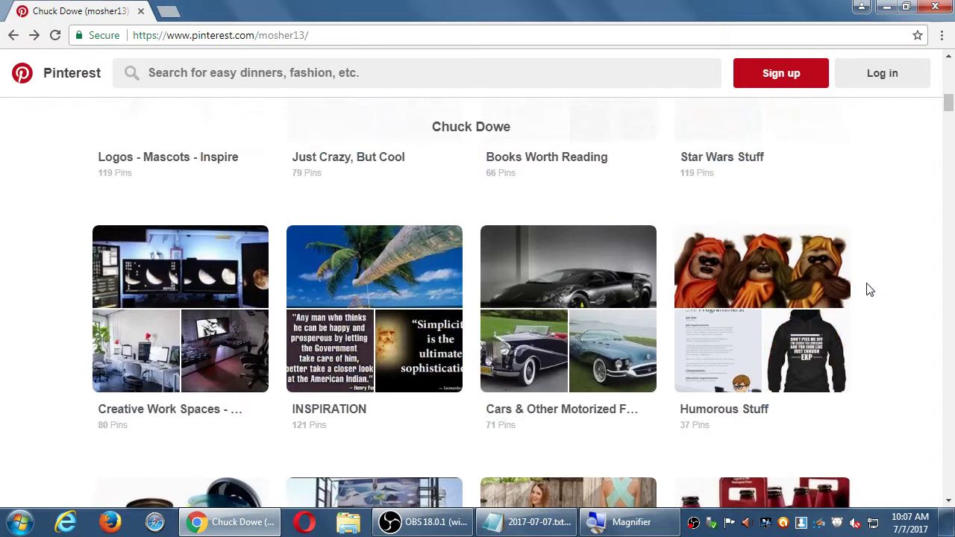
{"action": "scroll", "coordinate": [867, 290], "scroll_direction": "down", "scroll_amount": 6}
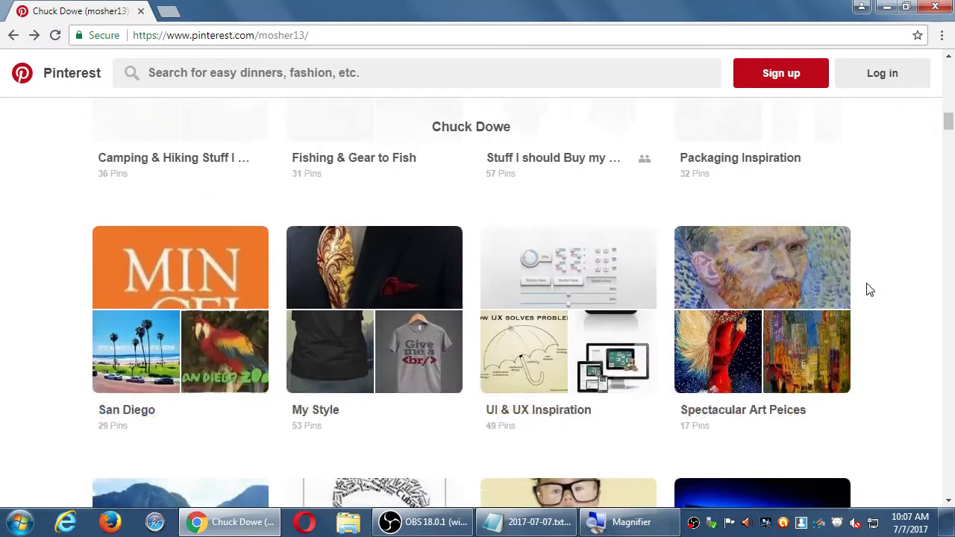
{"action": "scroll", "coordinate": [868, 290], "scroll_direction": "down", "scroll_amount": 2}
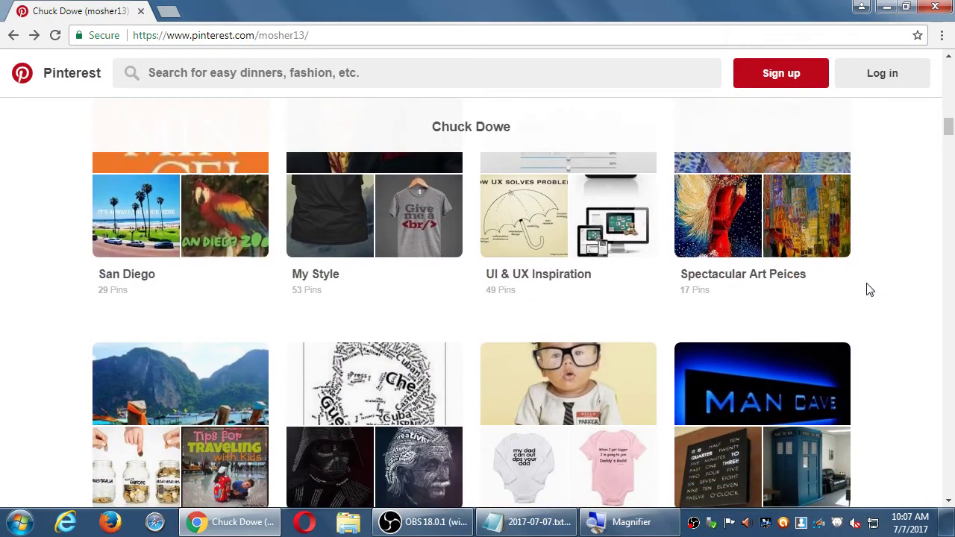
{"action": "scroll", "coordinate": [867, 291], "scroll_direction": "down", "scroll_amount": 3}
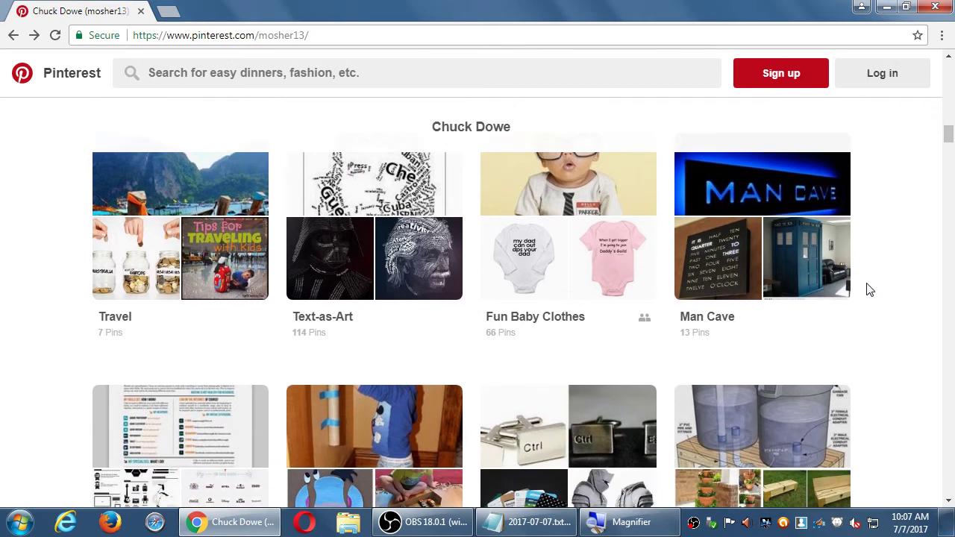
{"action": "scroll", "coordinate": [868, 290], "scroll_direction": "down", "scroll_amount": 1}
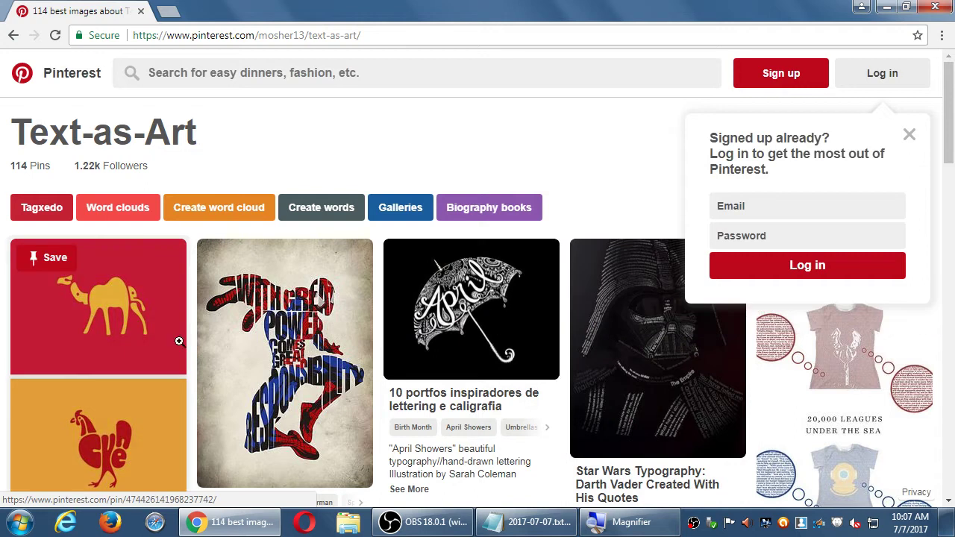
Examine the pins on the Text-as-Art board and the board's pin and follower counts
{"action": "scroll", "coordinate": [179, 340], "scroll_direction": "down", "scroll_amount": 3}
{"action": "scroll", "coordinate": [204, 363], "scroll_direction": "down", "scroll_amount": 3}
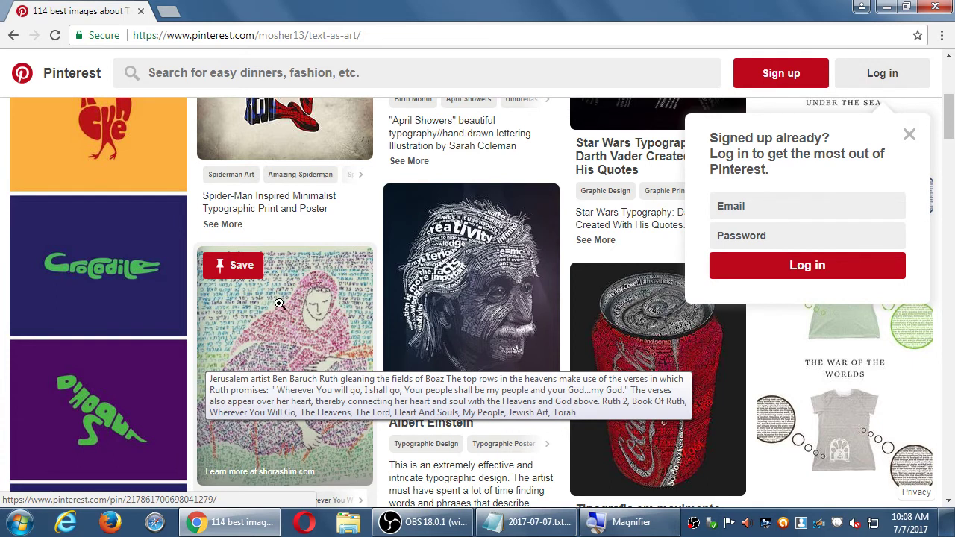
{"action": "scroll", "coordinate": [296, 391], "scroll_direction": "up", "scroll_amount": 5}
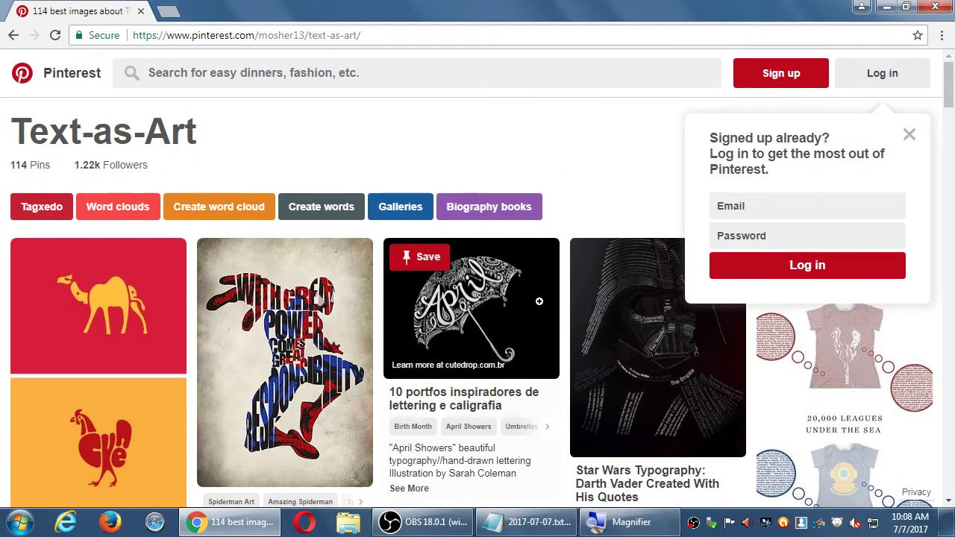
{"action": "scroll", "coordinate": [624, 355], "scroll_direction": "down", "scroll_amount": 5}
{"action": "scroll", "coordinate": [623, 354], "scroll_direction": "down", "scroll_amount": 10}
{"action": "scroll", "coordinate": [623, 348], "scroll_direction": "down", "scroll_amount": 2}
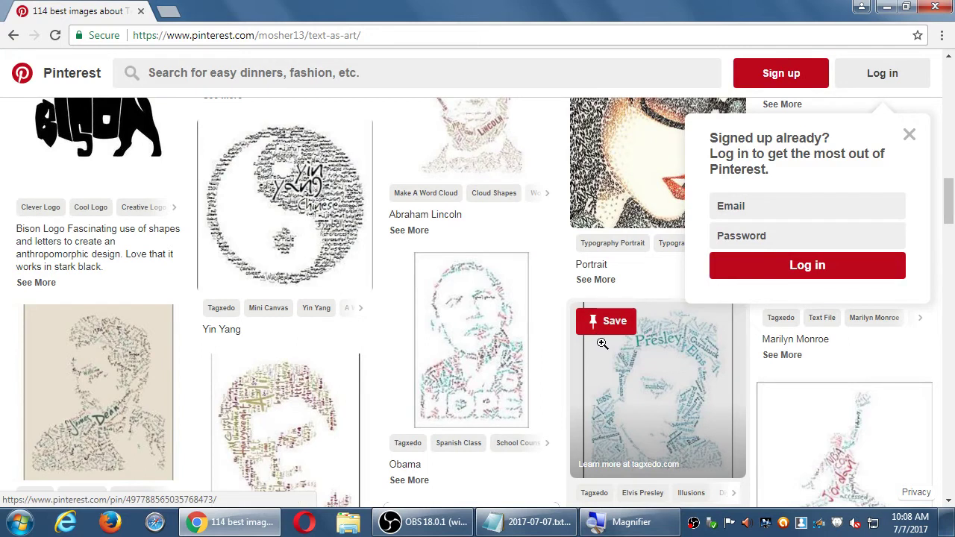
{"action": "scroll", "coordinate": [576, 342], "scroll_direction": "down", "scroll_amount": 3}
{"action": "scroll", "coordinate": [576, 342], "scroll_direction": "down", "scroll_amount": 2}
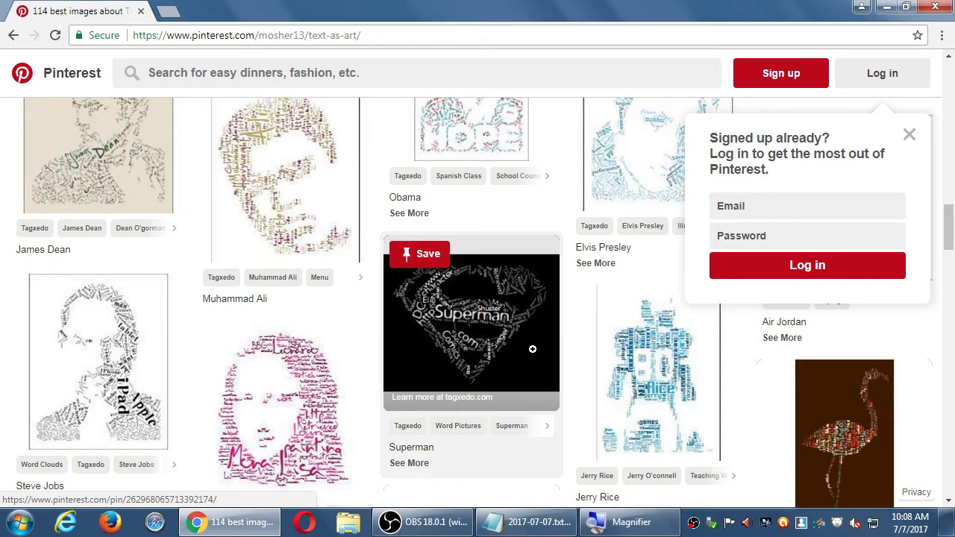
{"action": "scroll", "coordinate": [537, 349], "scroll_direction": "up", "scroll_amount": 10}
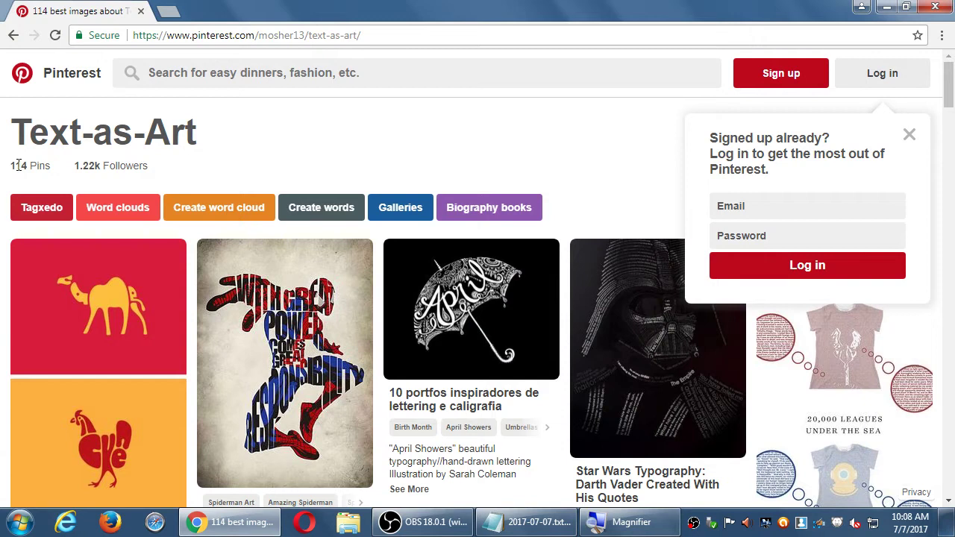
{"action": "double_click", "coordinate": [15, 165]}
{"action": "left_click", "coordinate": [156, 166]}
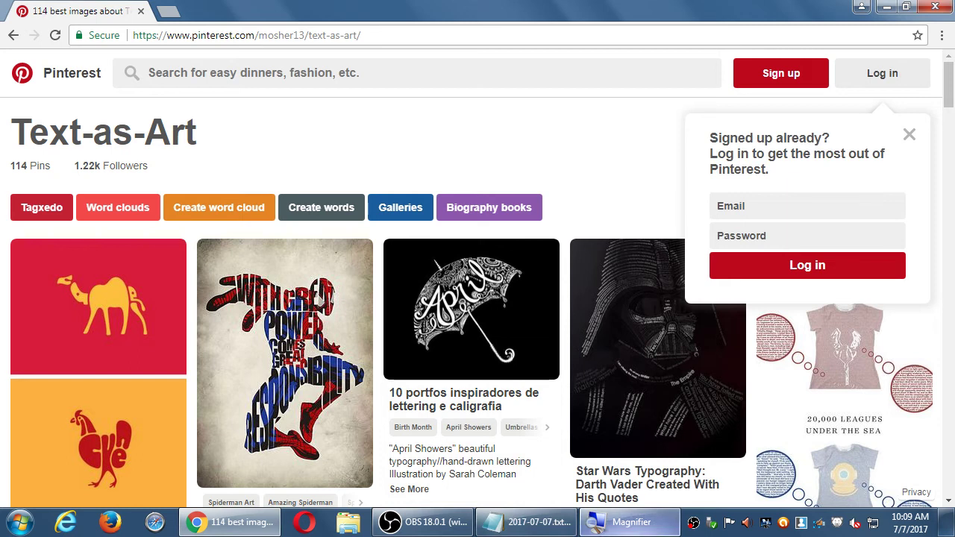
Switch to the 2017-07-07.txt notes in Notepad, magnify the view, and add a "Pinterest" heading two blank lines below the last line
{"action": "left_click", "coordinate": [526, 523]}
{"action": "key", "text": "super+plus"}
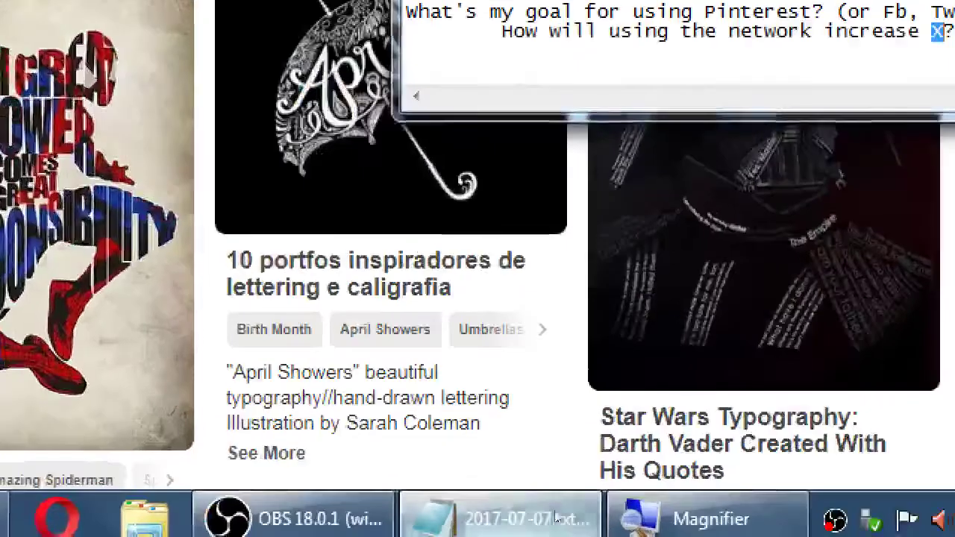
{"action": "key", "text": "End"}
{"action": "key", "text": "Return"}
{"action": "key", "text": "Return"}
{"action": "key", "text": "Return"}
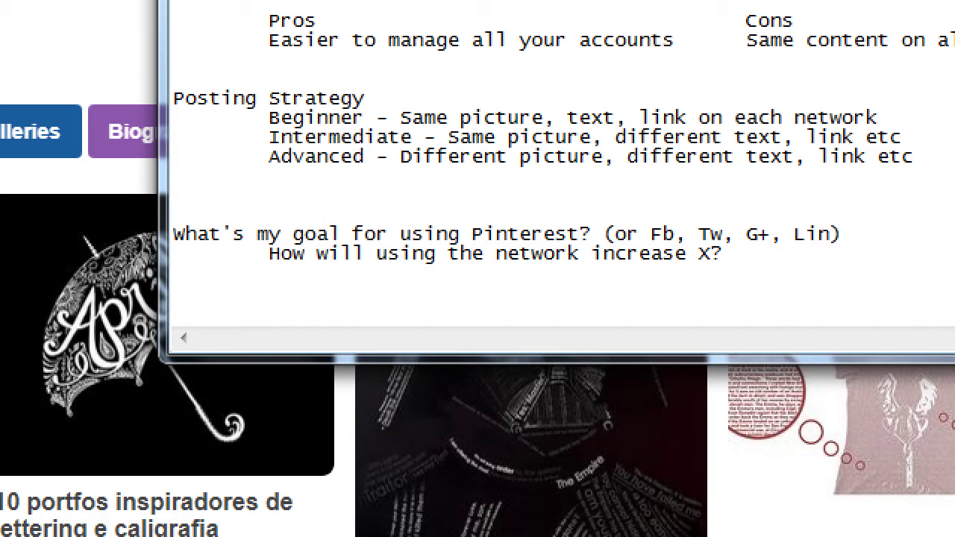
{"action": "type", "text": "Pintere"}
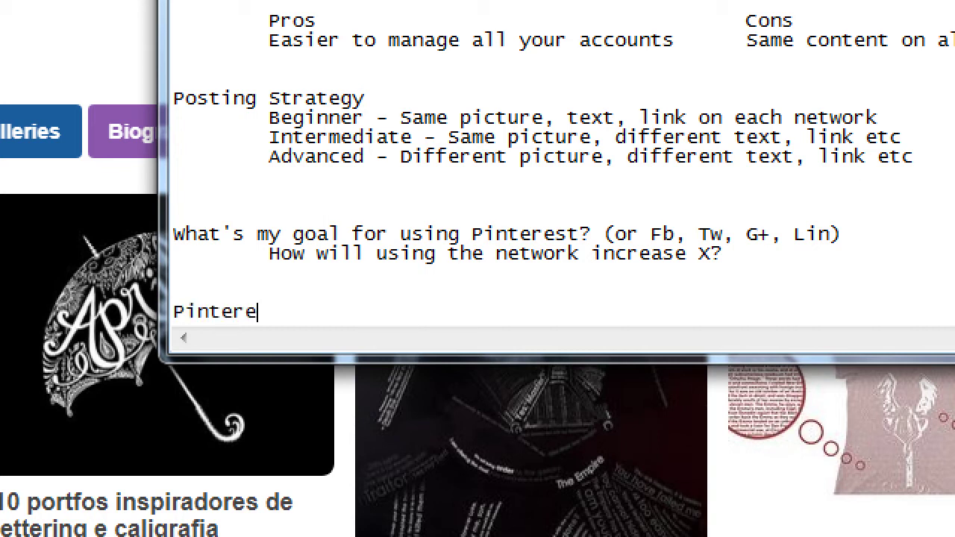
{"action": "type", "text": "st"}
Under the Pinterest heading, add an indented line reading "On Twitter you Tweet. On Pinterest you Pin."
{"action": "key", "text": "Return"}
{"action": "key", "text": "Tab"}
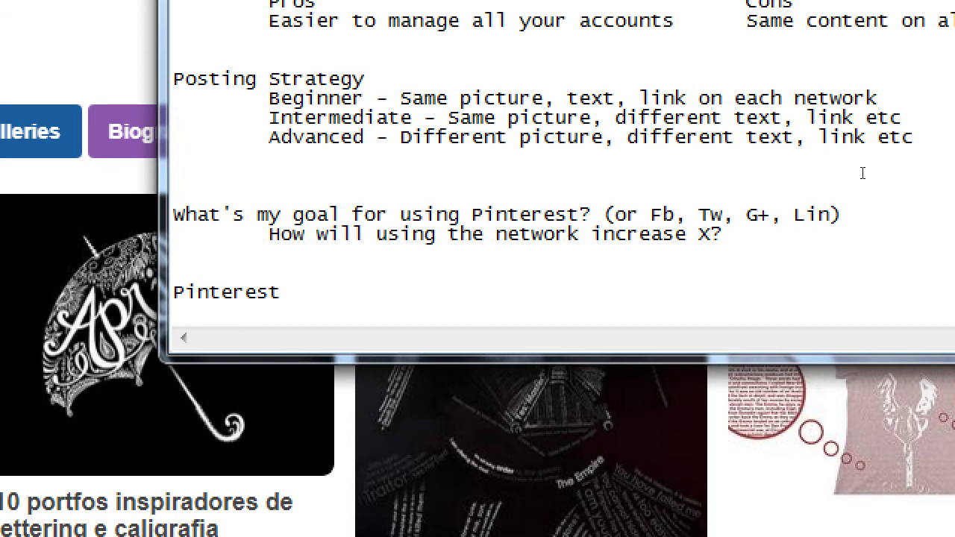
{"action": "type", "text": "On Twitte"}
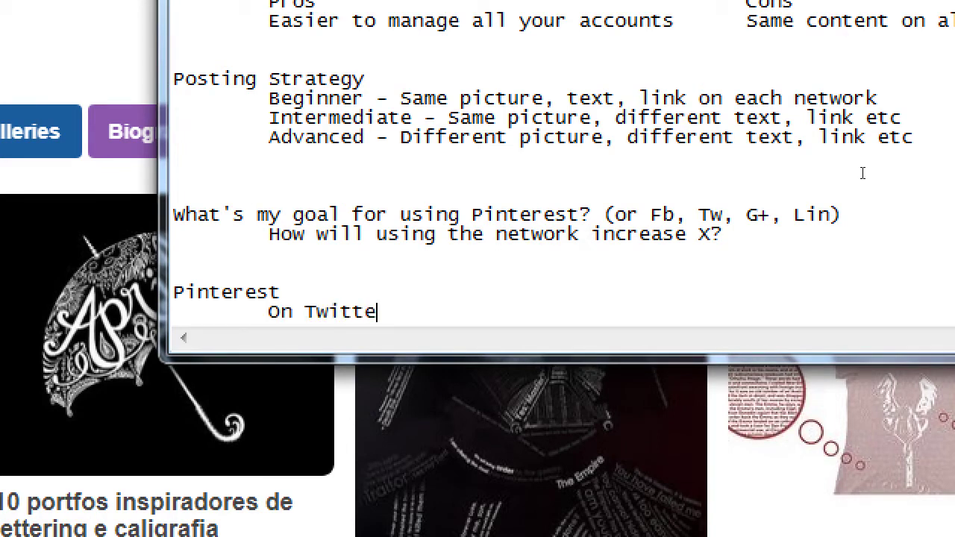
{"action": "type", "text": "r you Tweet. On "}
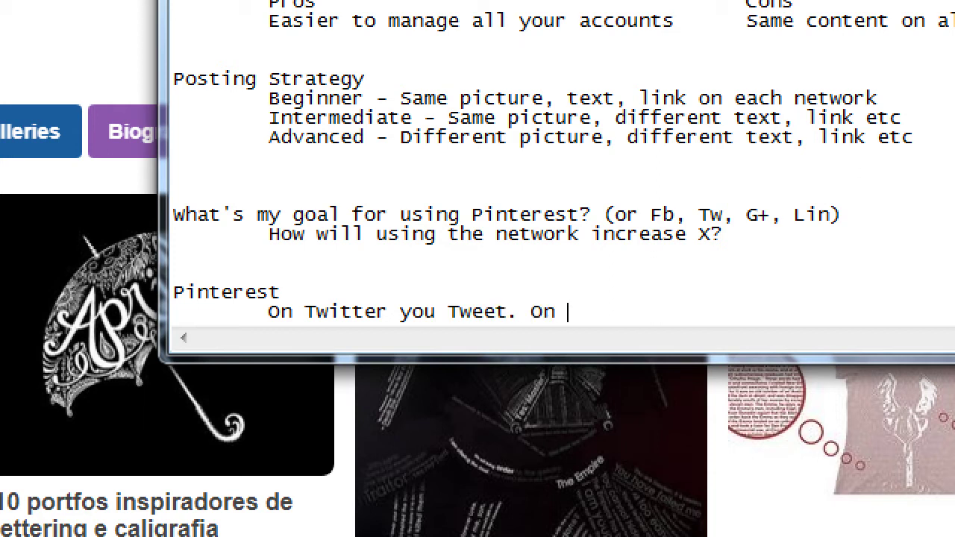
{"action": "type", "text": "Pinterest y"}
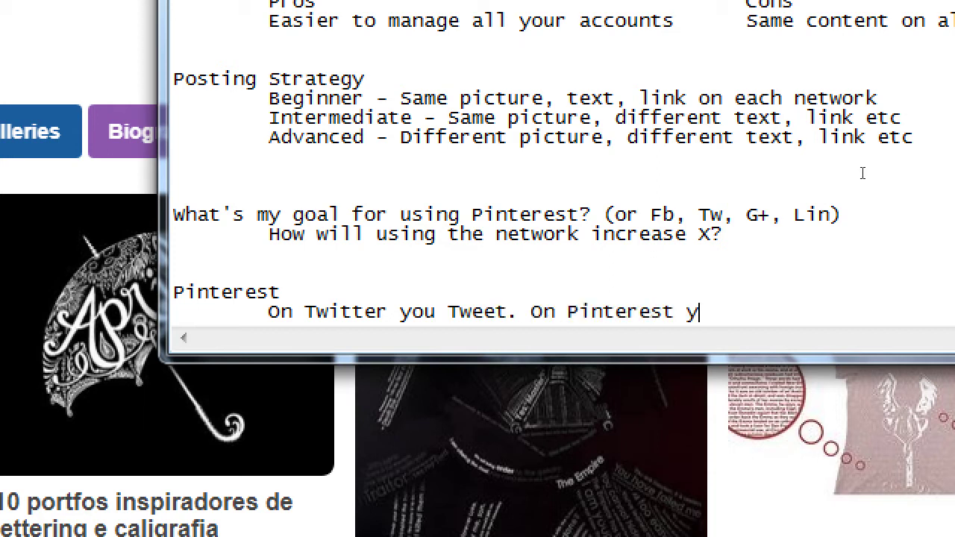
{"action": "type", "text": "ou Pin."}
Add another indented line reading "On Google+ you add to Collections. On Pinterest you add to Boards"
{"action": "key", "text": "Return"}
{"action": "key", "text": "Tab"}
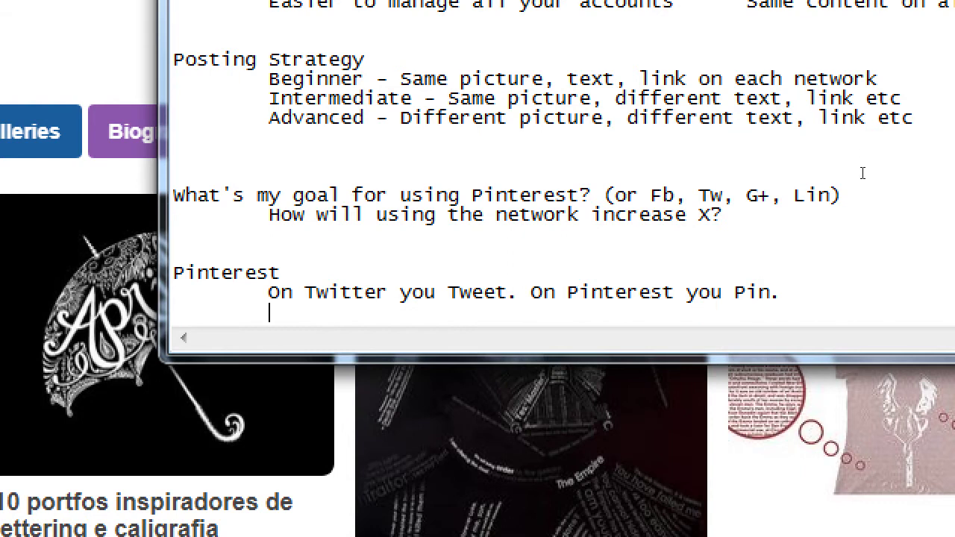
{"action": "type", "text": "On Google+"}
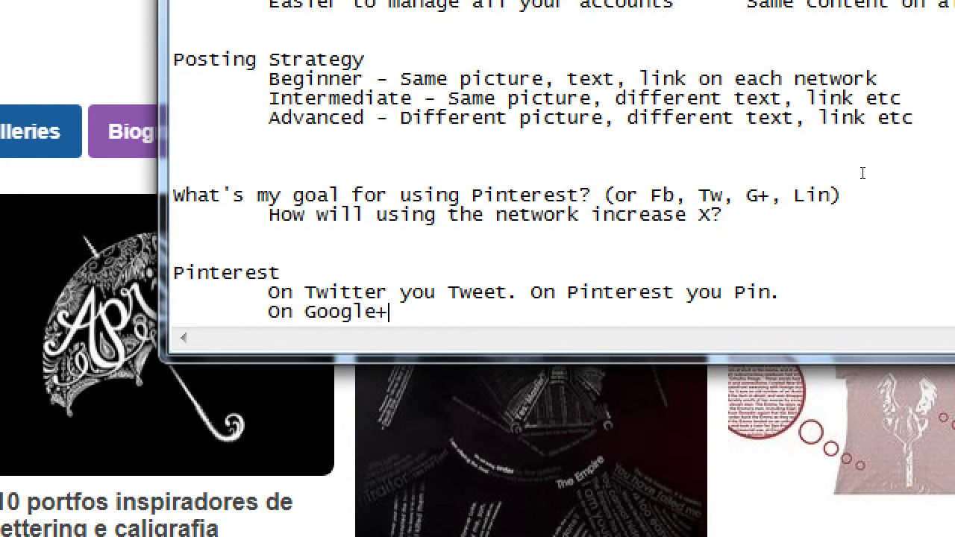
{"action": "type", "text": " you add to Colle"}
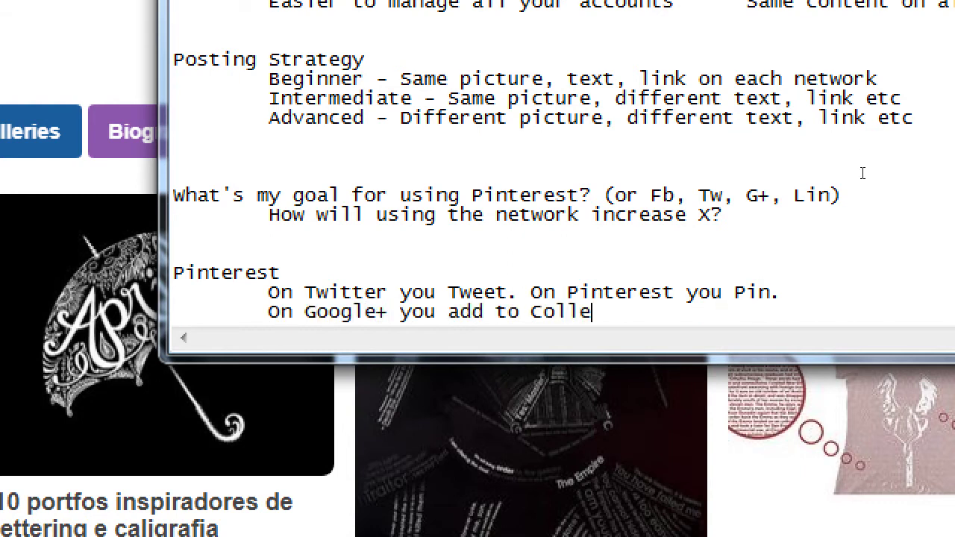
{"action": "type", "text": "ctions. On Pinterest y"}
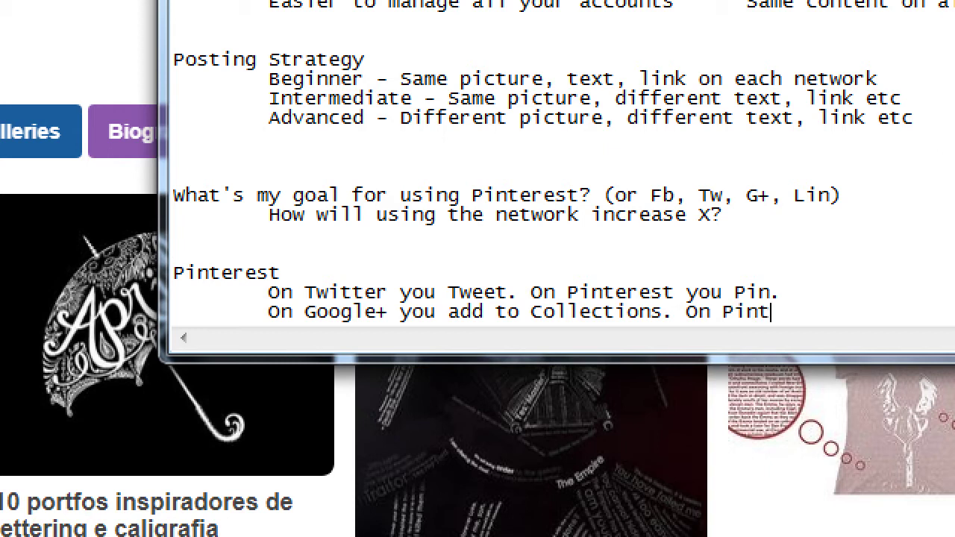
{"action": "type", "text": "ou add"}
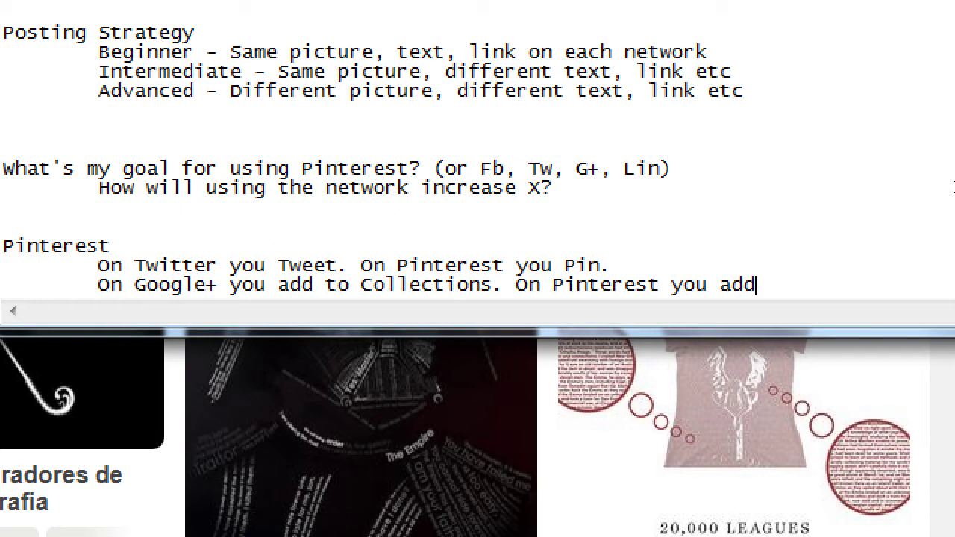
{"action": "type", "text": "to Boards"}
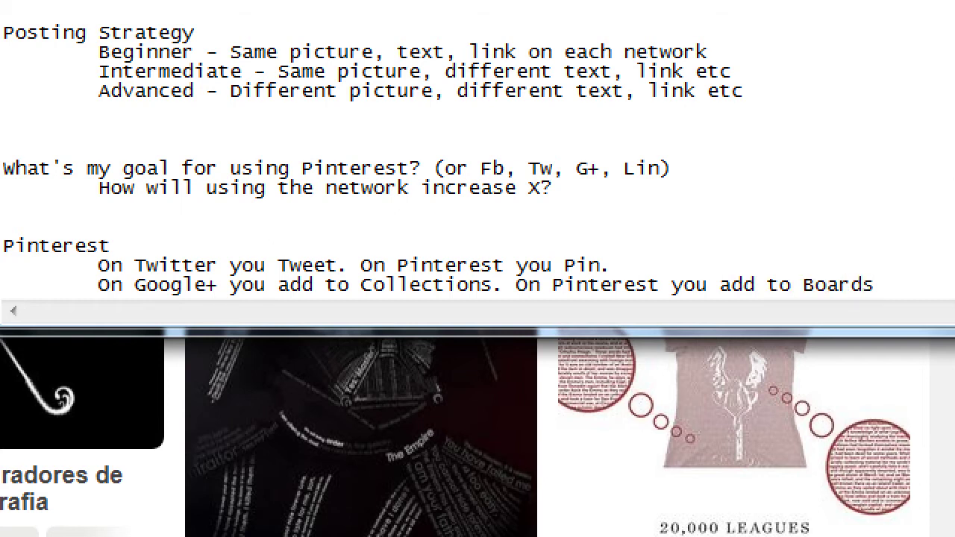
Add a third indented line under Pinterest reading "On Pinterest you can share pictures, video, (links)"
{"action": "key", "text": "Return"}
{"action": "key", "text": "Tab"}
{"action": "type", "text": "On "}
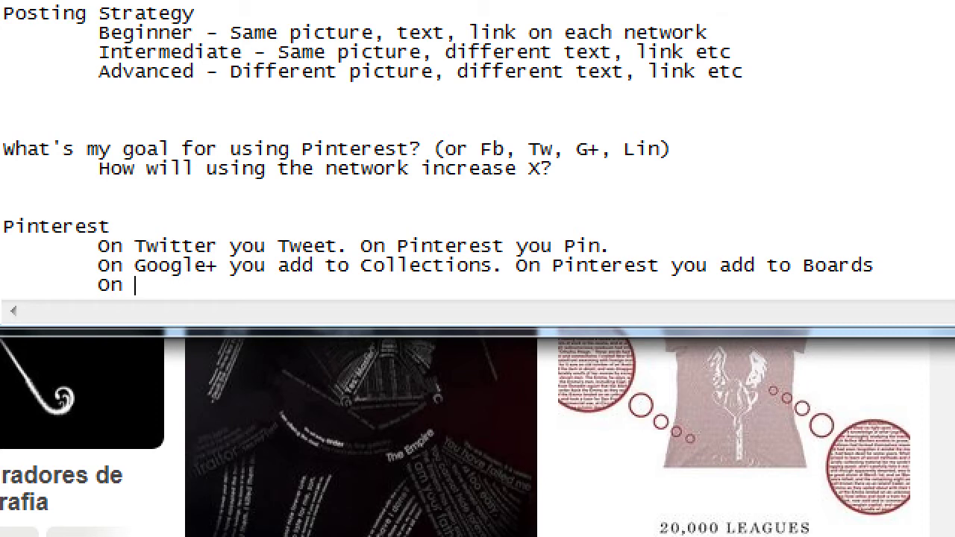
{"action": "type", "text": "Pinterest you "}
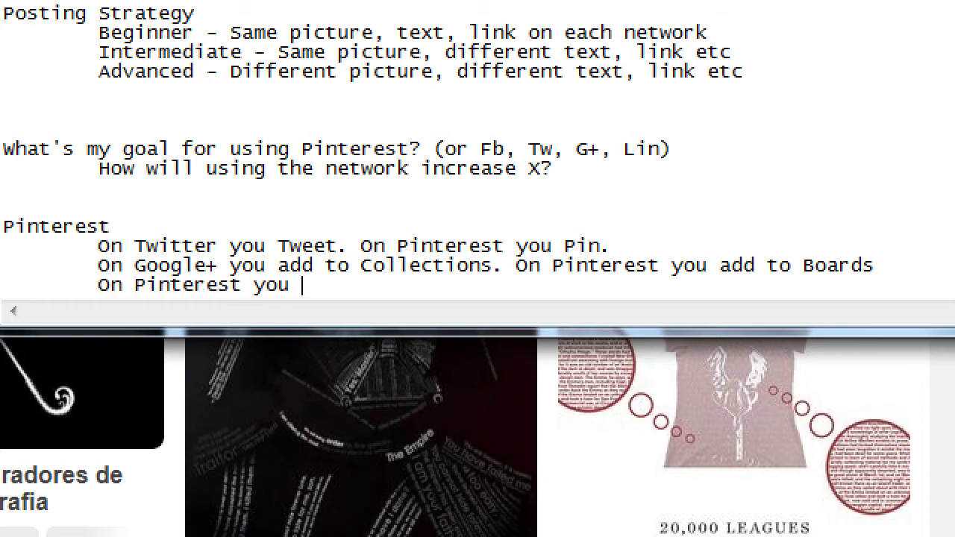
{"action": "type", "text": "can share picture"}
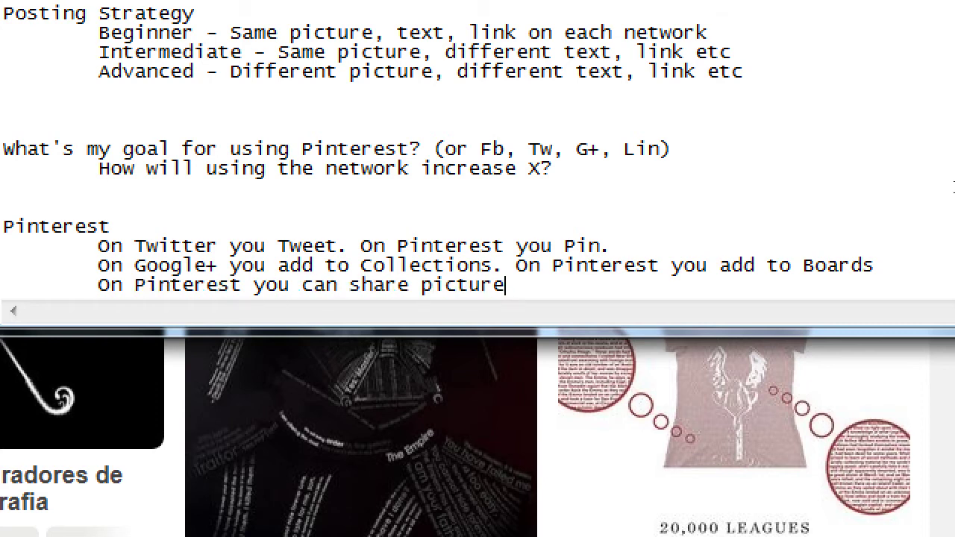
{"action": "type", "text": "s, video, (links)"}
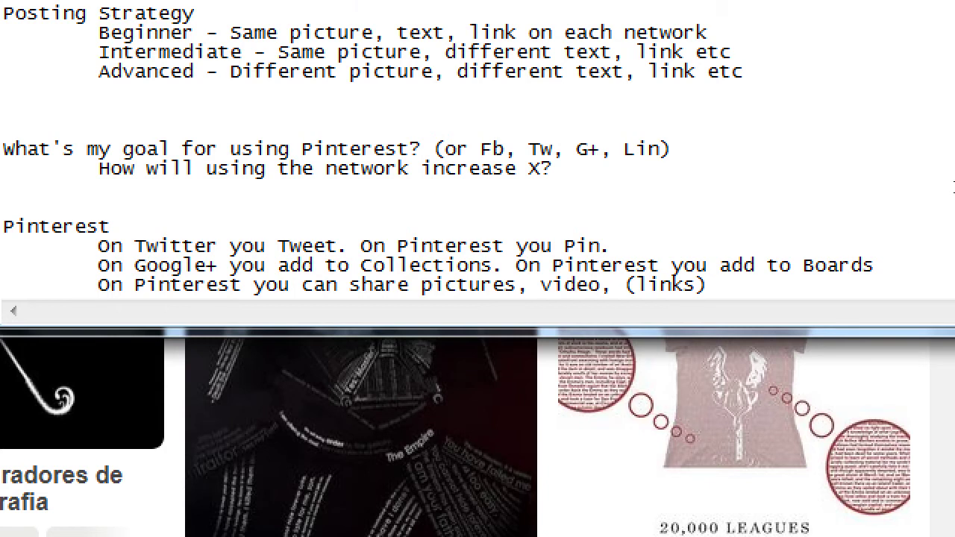
Add a fourth indented line under Pinterest reading "A very visual network (tip: vertical pictures are 'best')"
{"action": "key", "text": "Return"}
{"action": "key", "text": "Tab"}
{"action": "type", "text": "A very "}
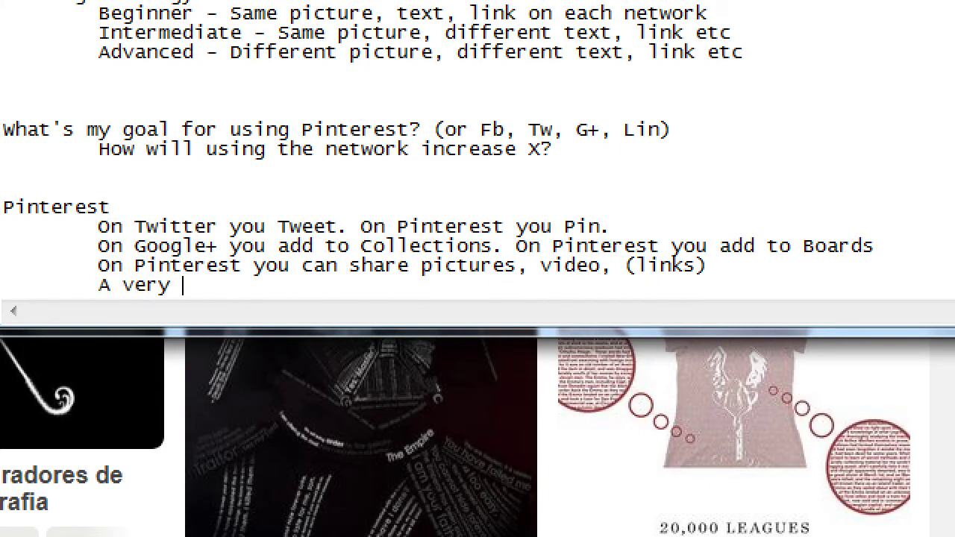
{"action": "type", "text": "visual ne"}
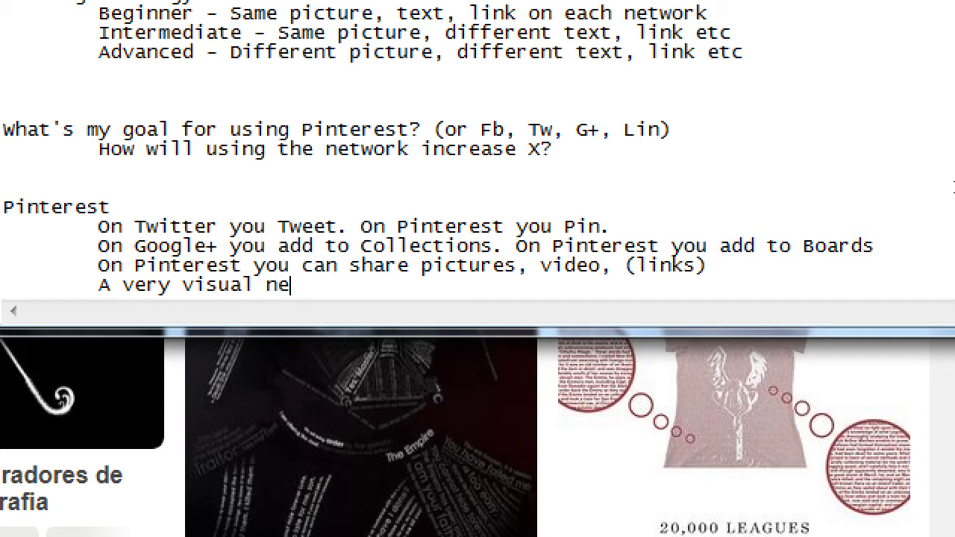
{"action": "type", "text": "towr"}
{"action": "key", "text": "BackSpace"}
{"action": "key", "text": "BackSpace"}
{"action": "key", "text": "BackSpace"}
{"action": "type", "text": "work (tip: "}
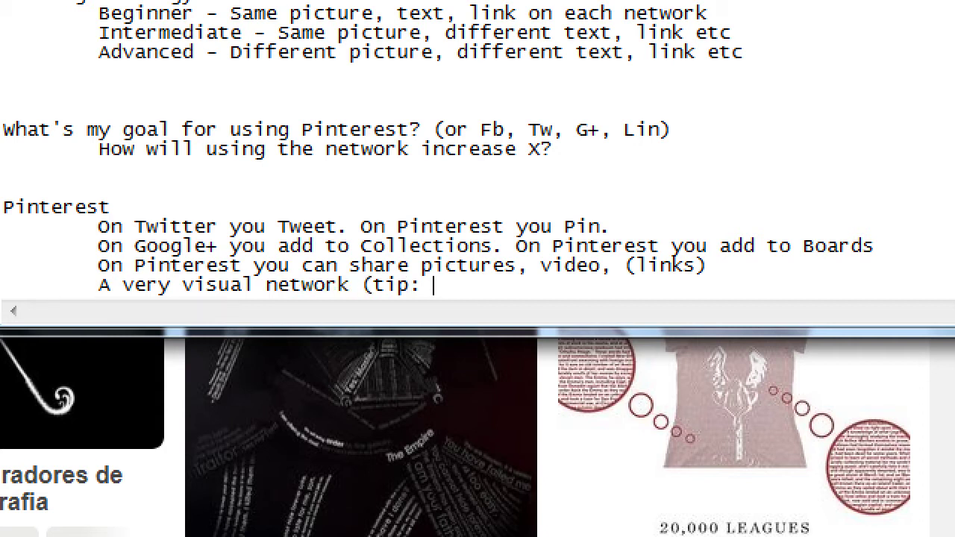
{"action": "type", "text": "vertical pictures are 'best')"}
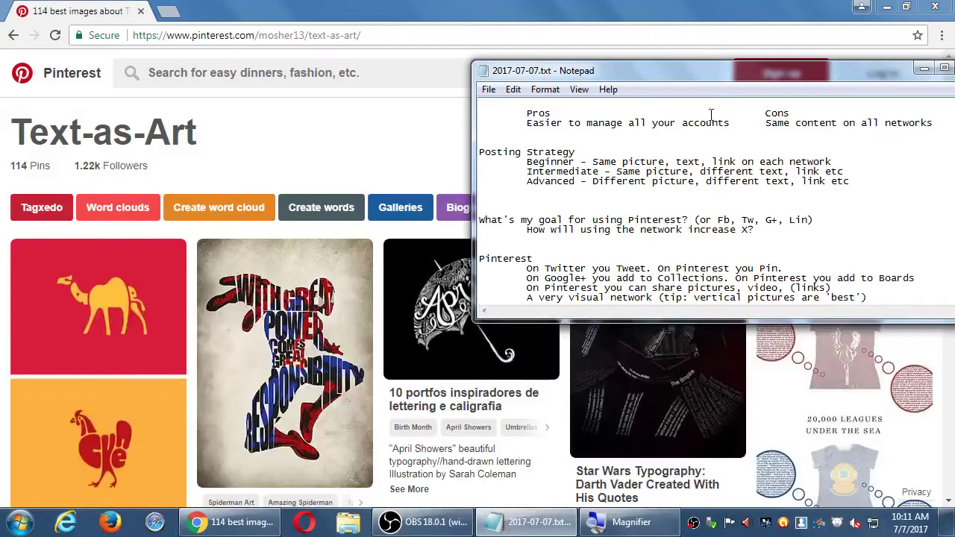
Switch back to the Text-as-Art board in Chrome, dismiss the login prompt, and examine the board's pins
{"action": "left_click", "coordinate": [388, 115]}
{"action": "scroll", "coordinate": [370, 107], "scroll_direction": "down", "scroll_amount": 1}
{"action": "left_click", "coordinate": [910, 139]}
{"action": "scroll", "coordinate": [708, 153], "scroll_direction": "down", "scroll_amount": 4}
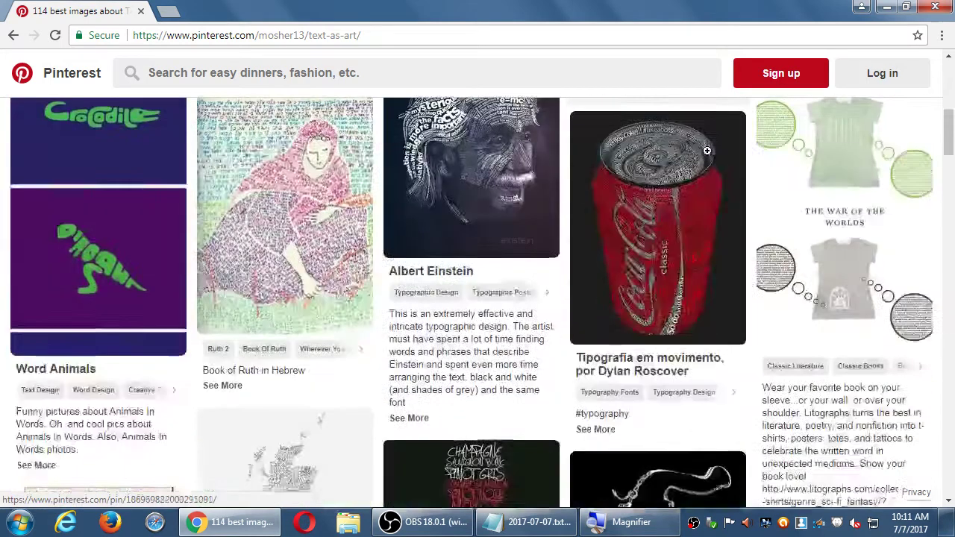
{"action": "scroll", "coordinate": [708, 151], "scroll_direction": "down", "scroll_amount": 2}
{"action": "scroll", "coordinate": [703, 154], "scroll_direction": "up", "scroll_amount": 8}
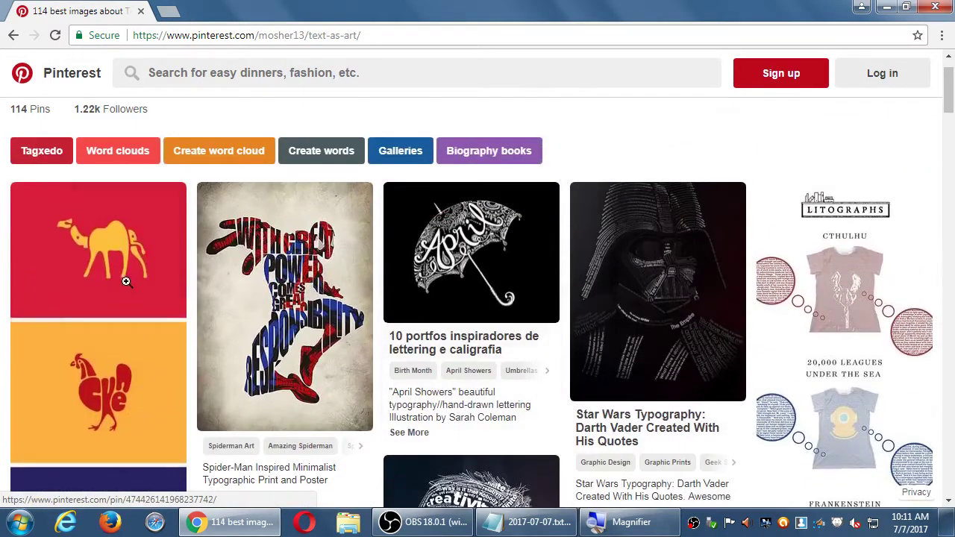
{"action": "mouse_move", "coordinate": [126, 281]}
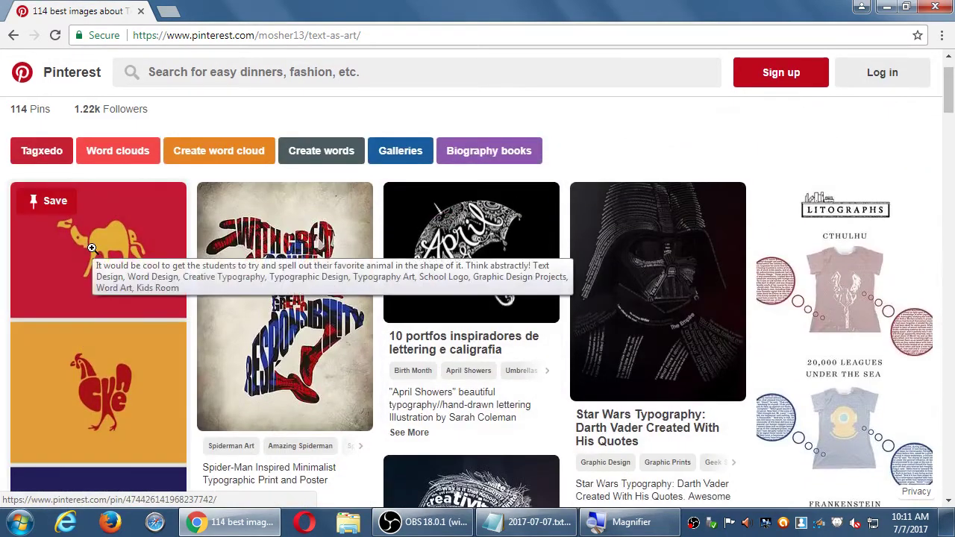
Examine the upper pins of the Text-as-Art board, from the word animals and umbrella lettering to the Albert Einstein typography
{"action": "scroll", "coordinate": [97, 254], "scroll_direction": "down", "scroll_amount": 1}
{"action": "scroll", "coordinate": [92, 247], "scroll_direction": "down", "scroll_amount": 3}
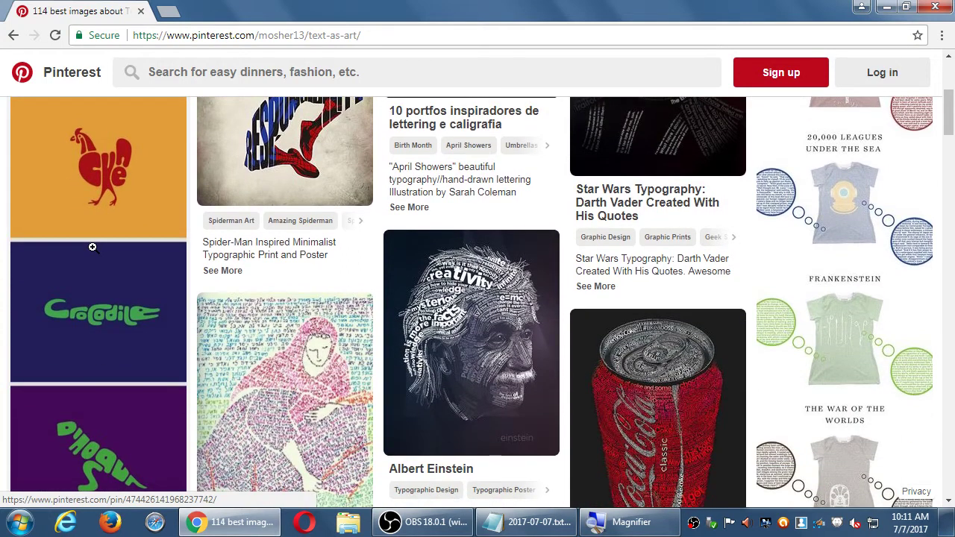
{"action": "mouse_move", "coordinate": [86, 251]}
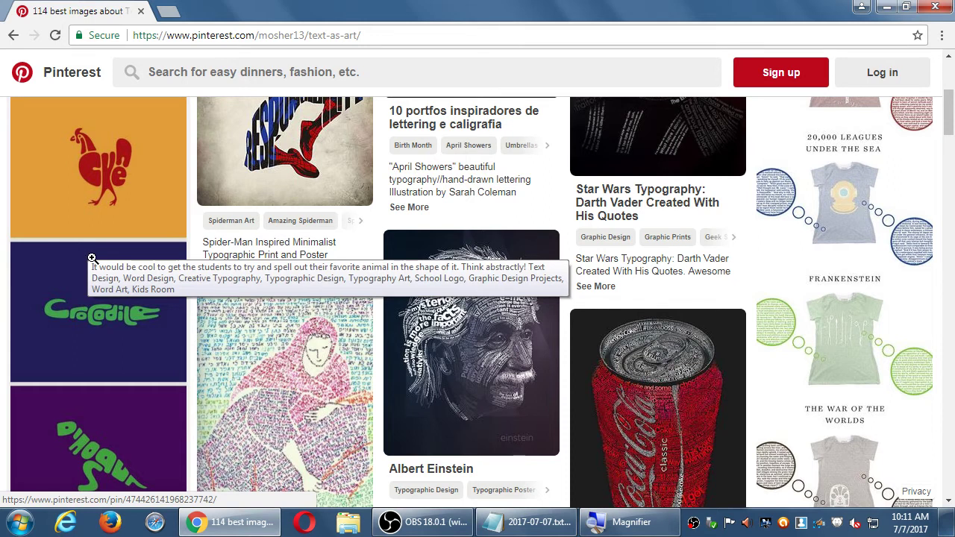
{"action": "scroll", "coordinate": [135, 254], "scroll_direction": "down", "scroll_amount": 1}
{"action": "scroll", "coordinate": [388, 262], "scroll_direction": "up", "scroll_amount": 4}
{"action": "mouse_move", "coordinate": [457, 261]}
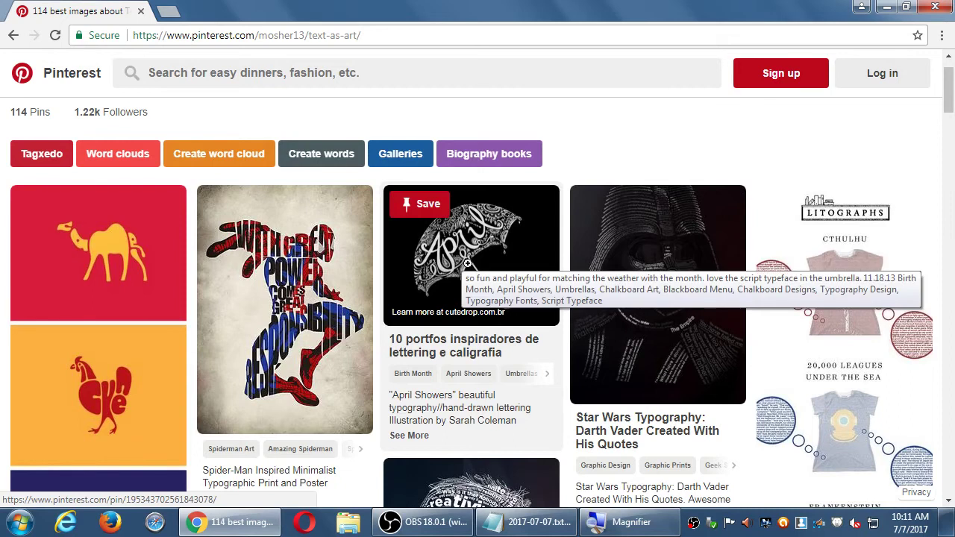
{"action": "scroll", "coordinate": [509, 237], "scroll_direction": "down", "scroll_amount": 3}
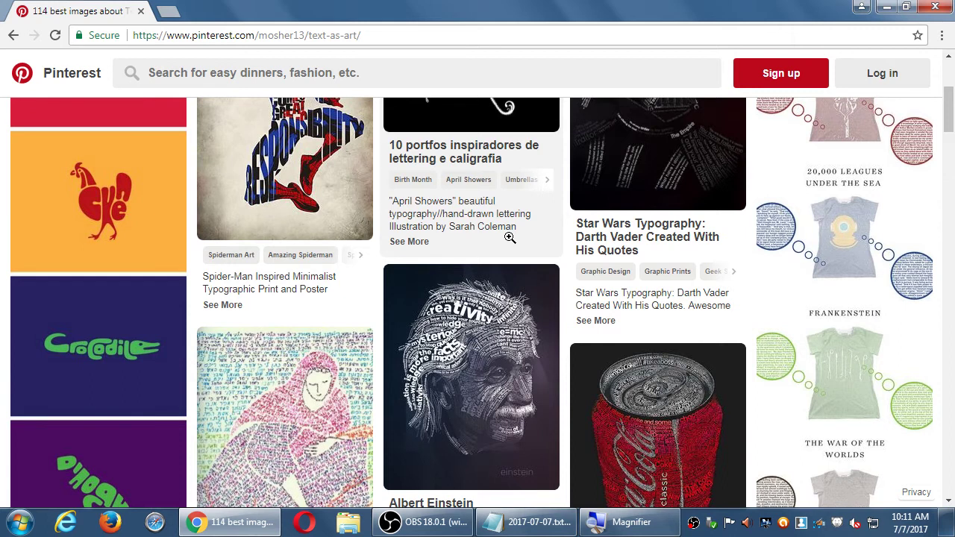
{"action": "scroll", "coordinate": [510, 237], "scroll_direction": "down", "scroll_amount": 3}
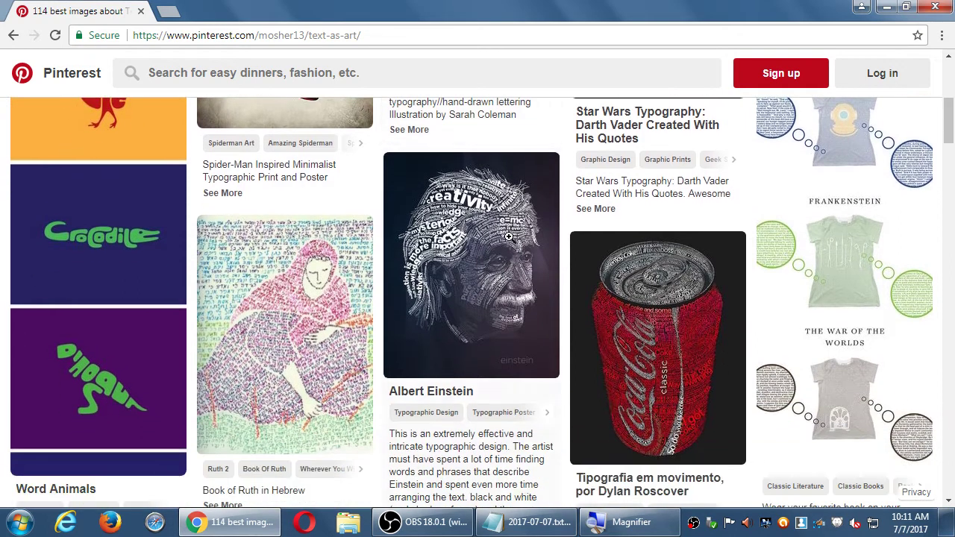
{"action": "scroll", "coordinate": [509, 237], "scroll_direction": "up", "scroll_amount": 3}
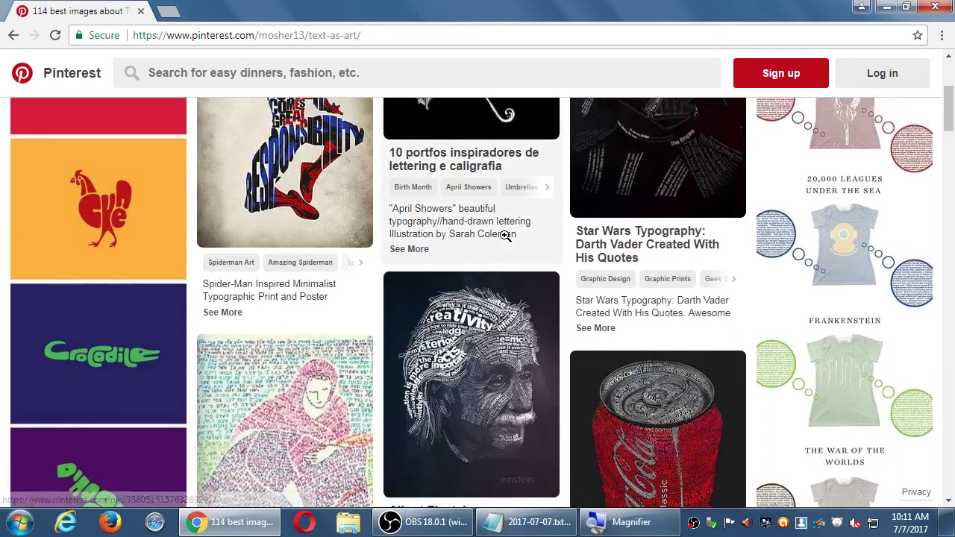
{"action": "scroll", "coordinate": [858, 224], "scroll_direction": "up", "scroll_amount": 2}
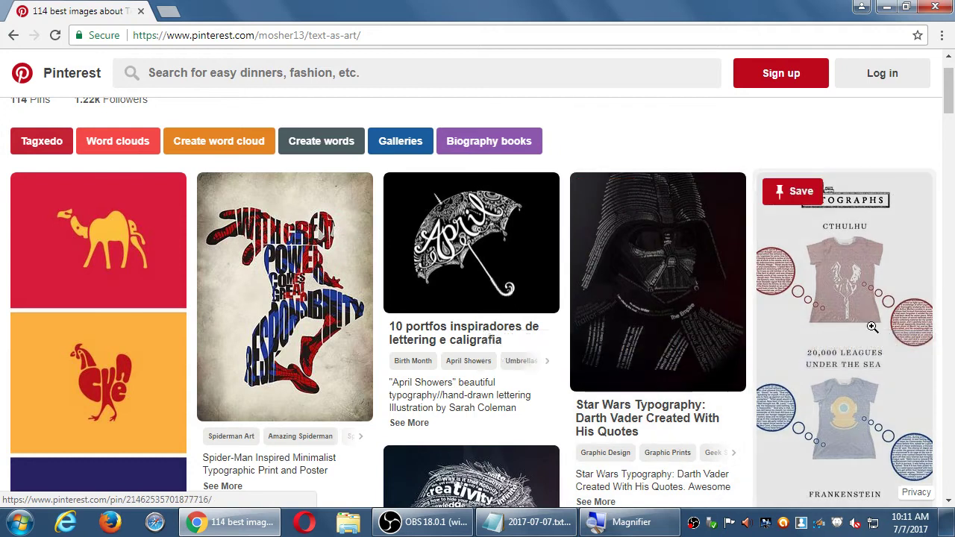
Look through the rest of the Text-as-Art board, from the book T-shirts to the word-cloud portraits, animals and symbols
{"action": "scroll", "coordinate": [846, 347], "scroll_direction": "down", "scroll_amount": 1}
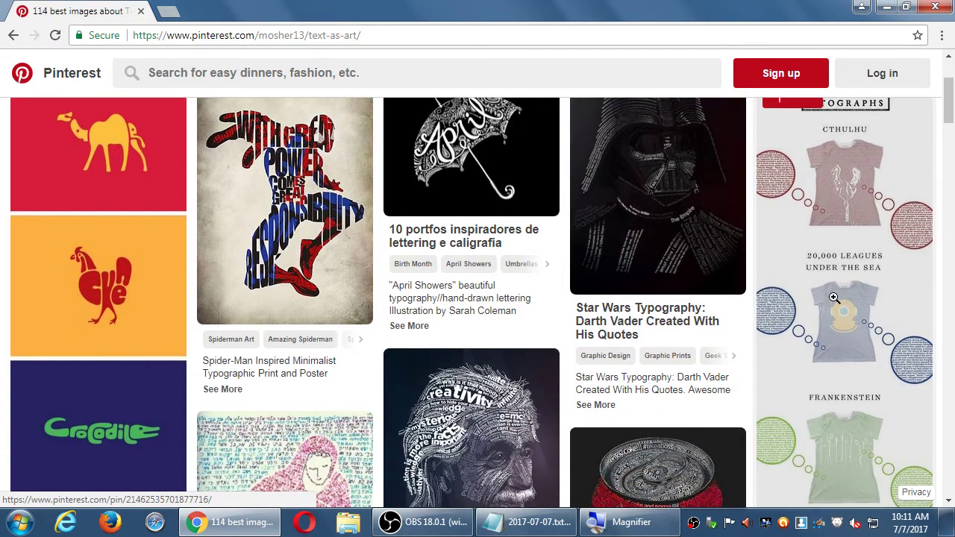
{"action": "scroll", "coordinate": [832, 283], "scroll_direction": "down", "scroll_amount": 3}
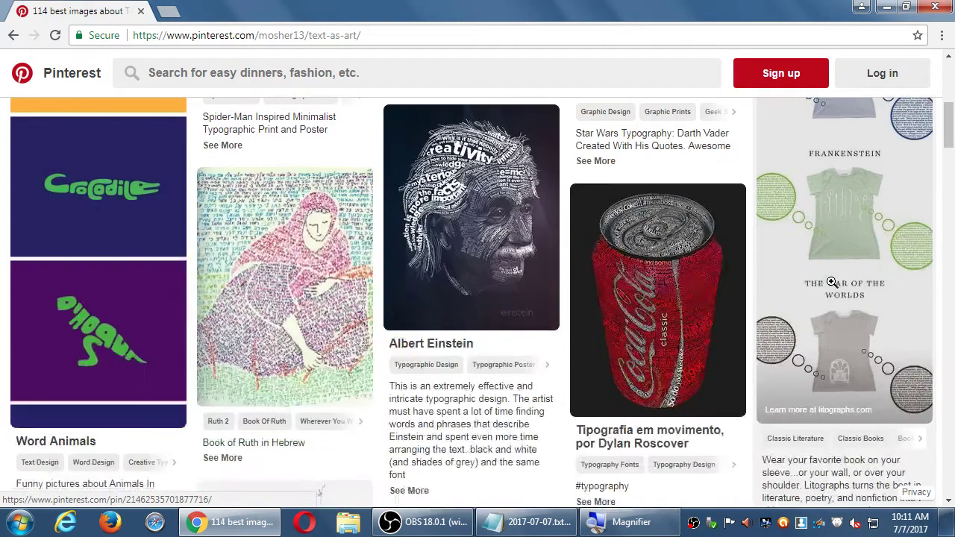
{"action": "scroll", "coordinate": [832, 283], "scroll_direction": "down", "scroll_amount": 4}
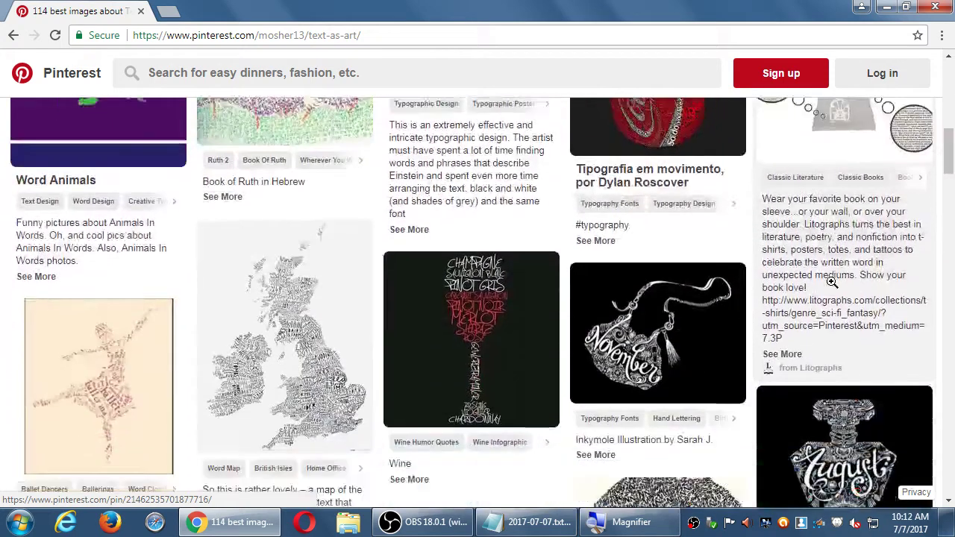
{"action": "scroll", "coordinate": [832, 282], "scroll_direction": "down", "scroll_amount": 6}
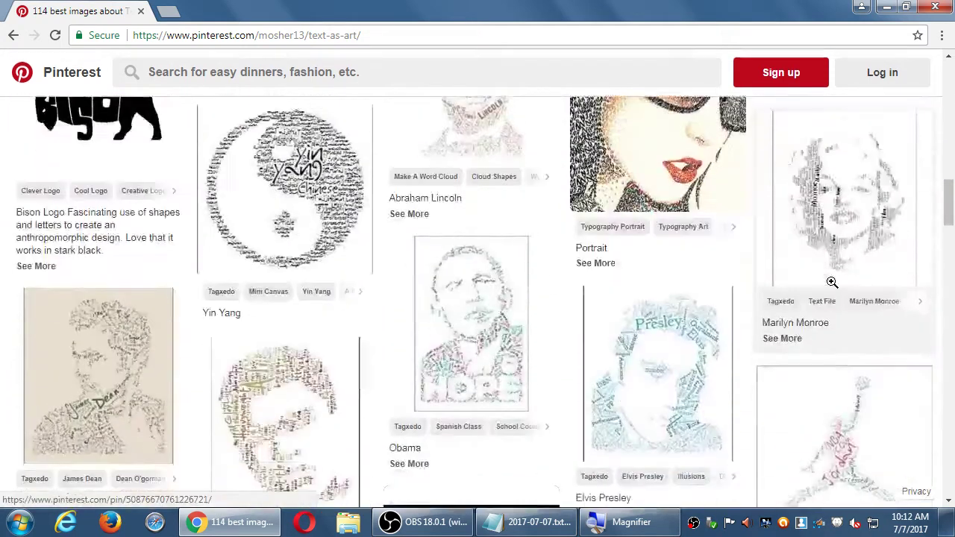
{"action": "scroll", "coordinate": [833, 288], "scroll_direction": "down", "scroll_amount": 2}
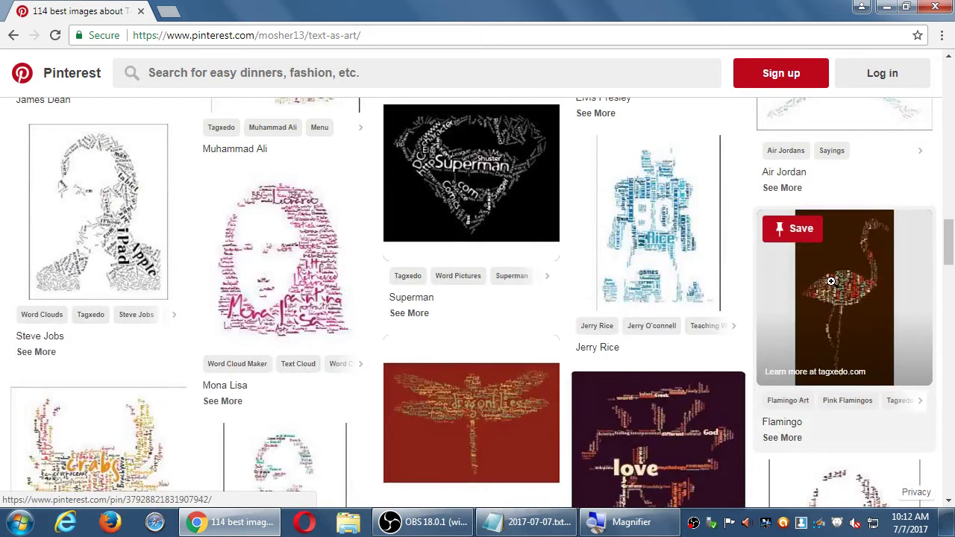
{"action": "scroll", "coordinate": [766, 314], "scroll_direction": "down", "scroll_amount": 7}
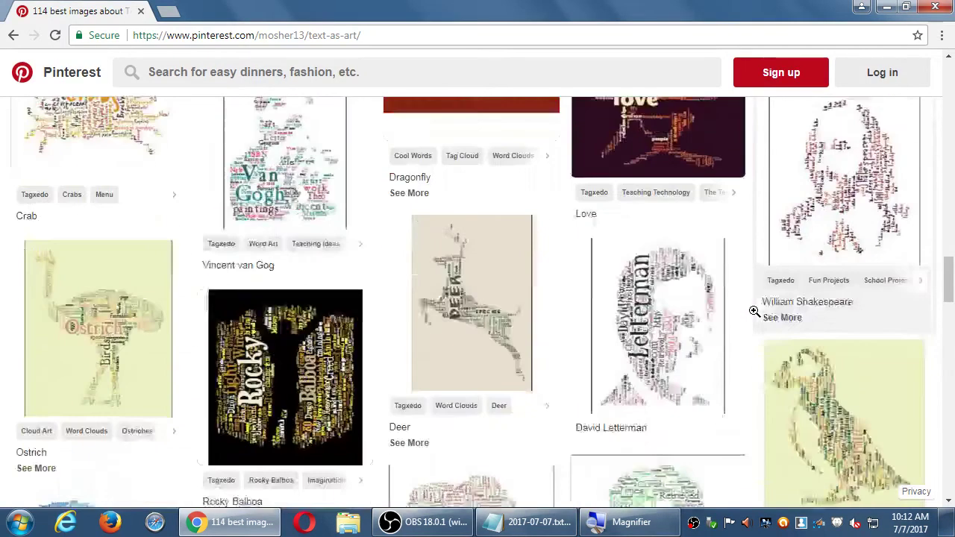
{"action": "scroll", "coordinate": [754, 311], "scroll_direction": "down", "scroll_amount": 1}
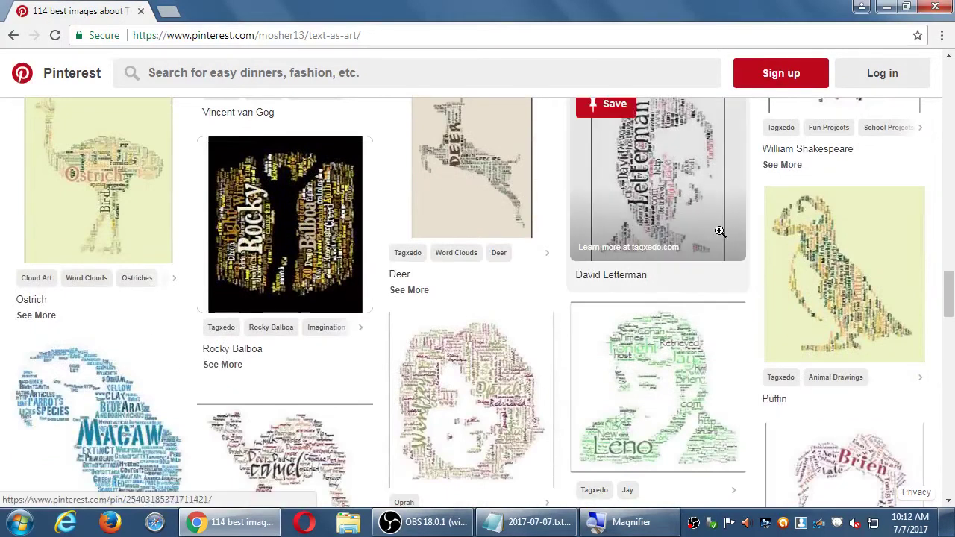
{"action": "scroll", "coordinate": [735, 220], "scroll_direction": "down", "scroll_amount": 1}
{"action": "scroll", "coordinate": [759, 218], "scroll_direction": "down", "scroll_amount": 2}
{"action": "scroll", "coordinate": [763, 206], "scroll_direction": "down", "scroll_amount": 5}
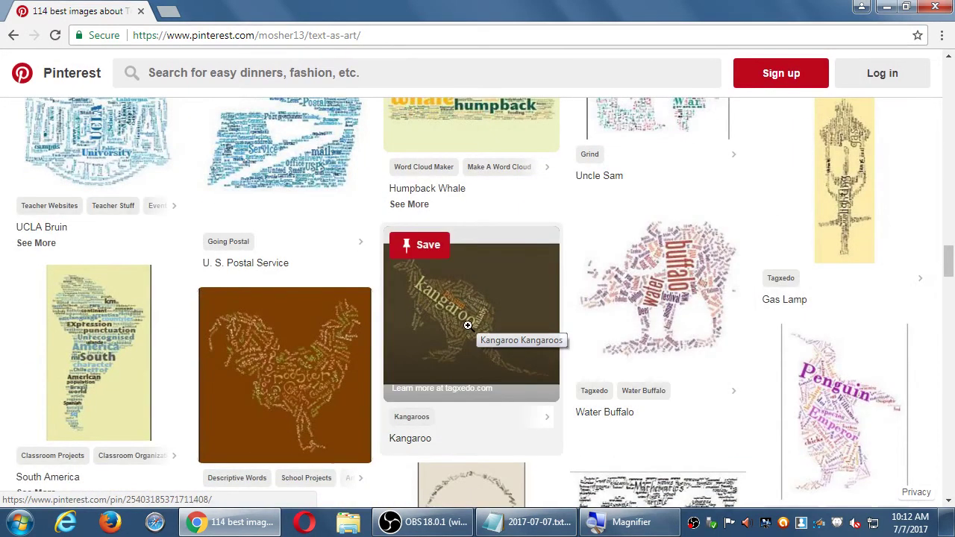
{"action": "scroll", "coordinate": [466, 330], "scroll_direction": "down", "scroll_amount": 1}
{"action": "scroll", "coordinate": [470, 330], "scroll_direction": "down", "scroll_amount": 3}
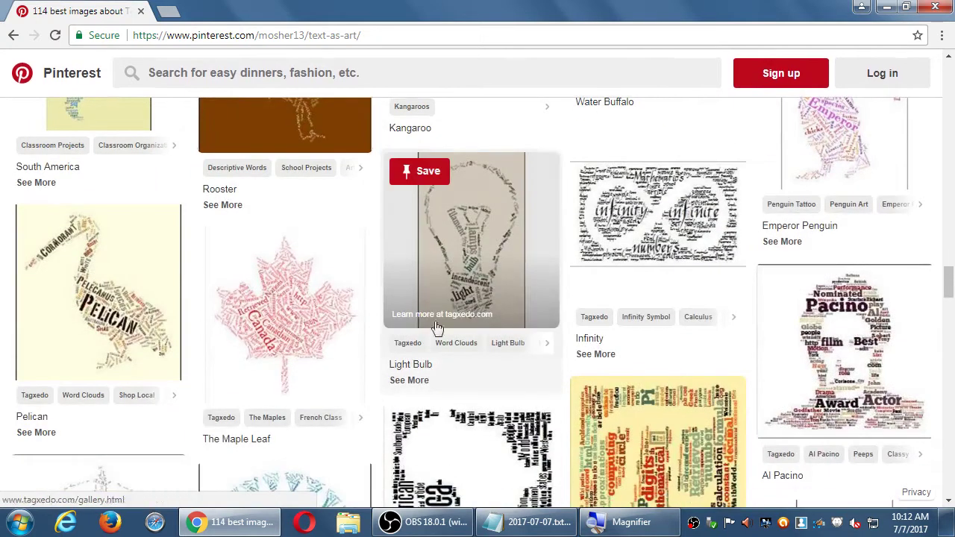
Open the same profile's Illustrations board and examine its pins, returning to the board's header
{"action": "scroll", "coordinate": [523, 281], "scroll_direction": "down", "scroll_amount": 2}
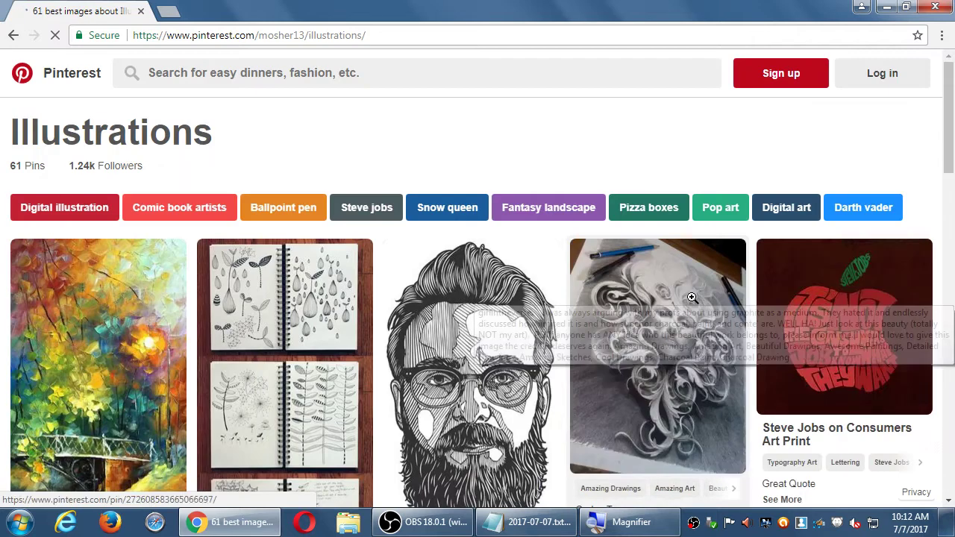
{"action": "scroll", "coordinate": [482, 140], "scroll_direction": "down", "scroll_amount": 5}
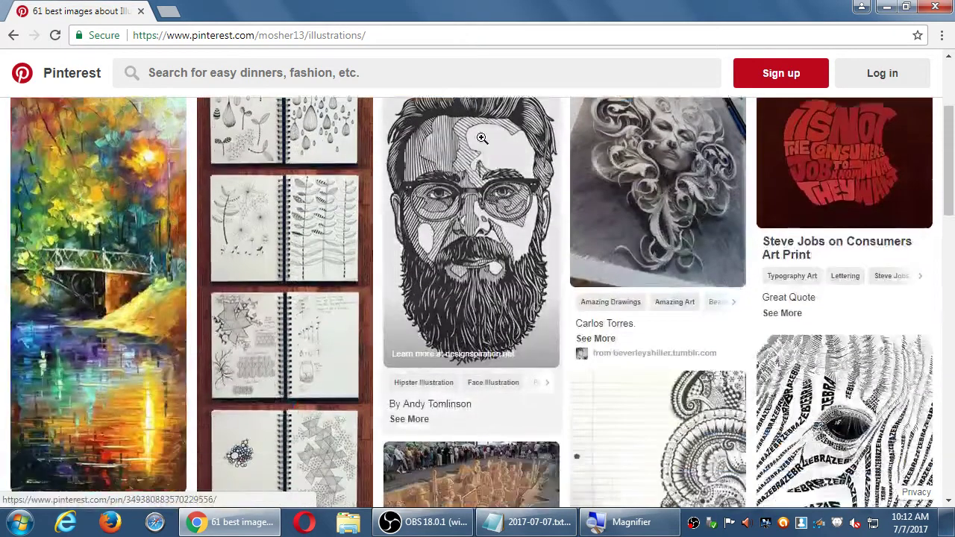
{"action": "scroll", "coordinate": [481, 137], "scroll_direction": "down", "scroll_amount": 3}
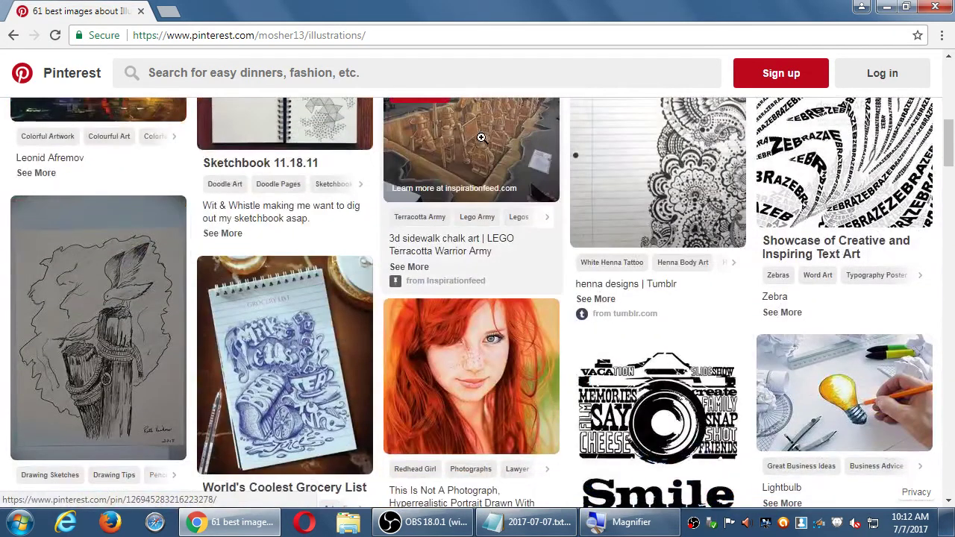
{"action": "scroll", "coordinate": [481, 136], "scroll_direction": "down", "scroll_amount": 2}
{"action": "scroll", "coordinate": [470, 142], "scroll_direction": "up", "scroll_amount": 10}
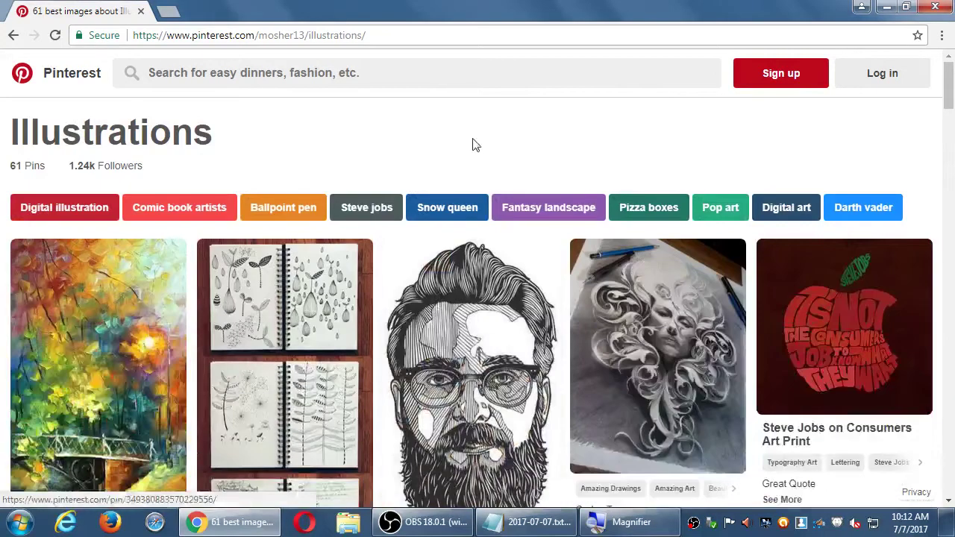
Switch to the Notepad notes and add an indented line under Pinterest reading "You can be followed on your main account"
{"action": "left_click", "coordinate": [535, 526]}
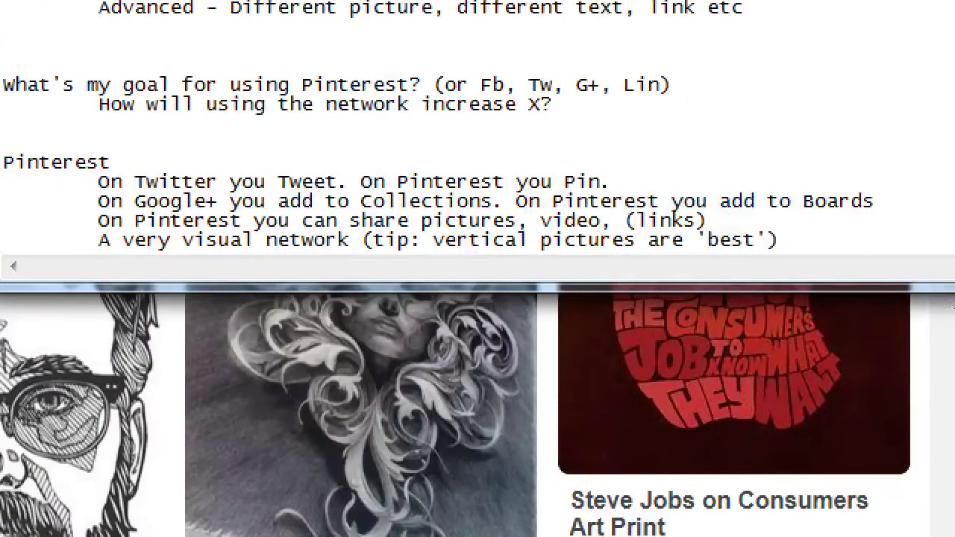
{"action": "key", "text": "Return"}
{"action": "key", "text": "Tab"}
{"action": "type", "text": "You can be"}
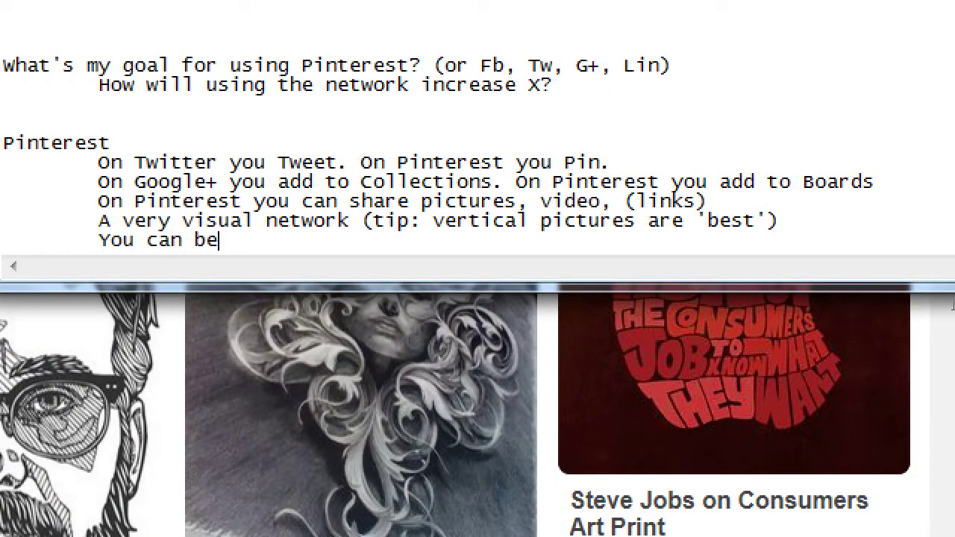
{"action": "type", "text": " followed on y"}
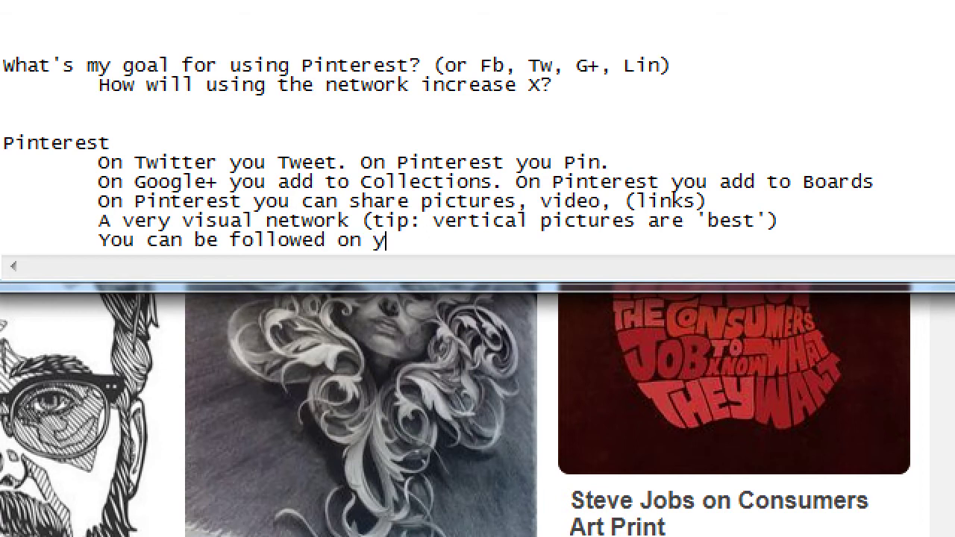
{"action": "type", "text": "our main ca"}
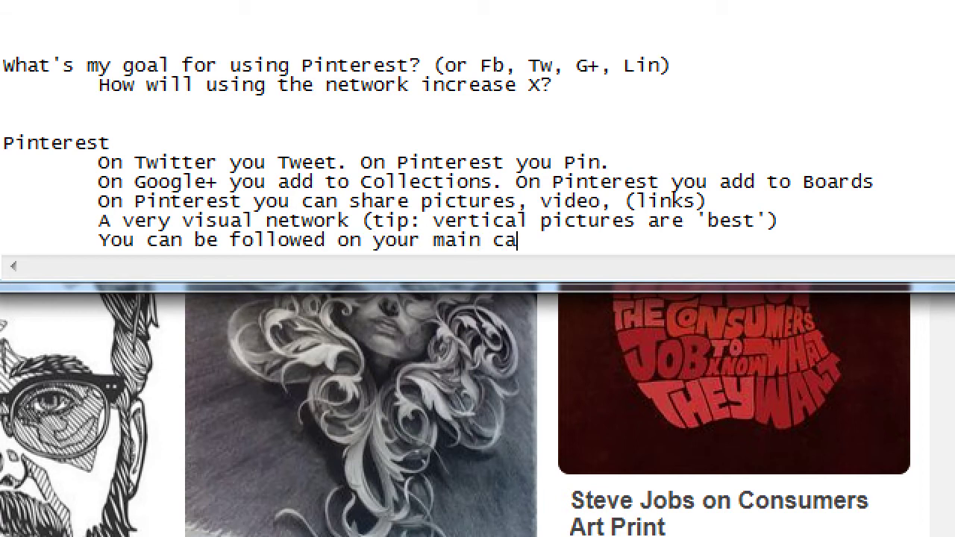
{"action": "key", "text": "BackSpace"}
{"action": "key", "text": "BackSpace"}
{"action": "type", "text": "account"}
Continue the note on a new indented line reading "or you can have individual boards followed."
{"action": "key", "text": "Return"}
{"action": "key", "text": "Tab"}
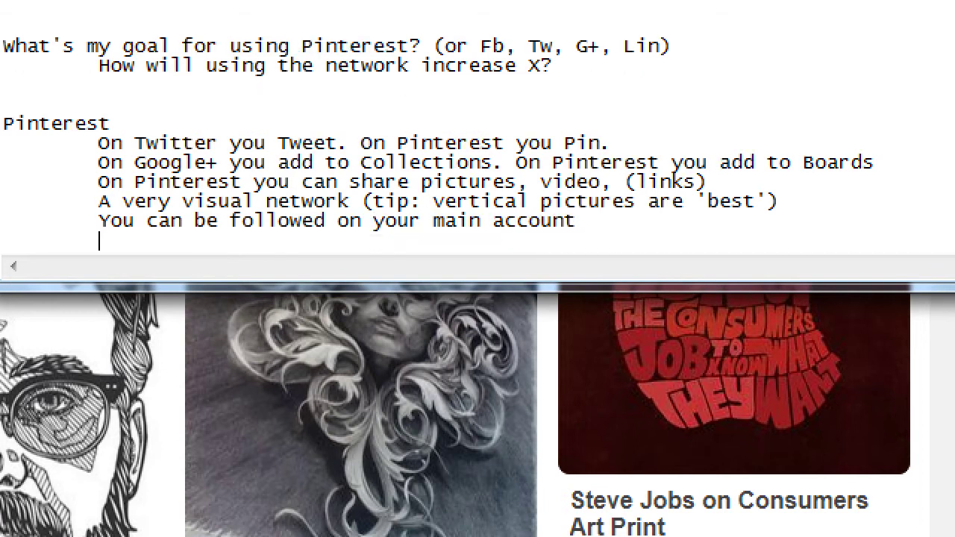
{"action": "type", "text": "or you can h"}
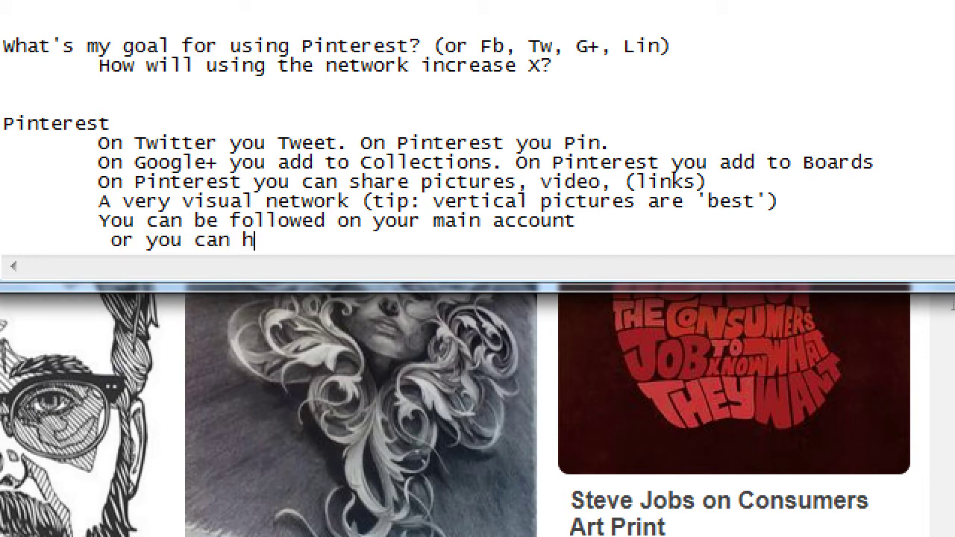
{"action": "type", "text": "ave individ"}
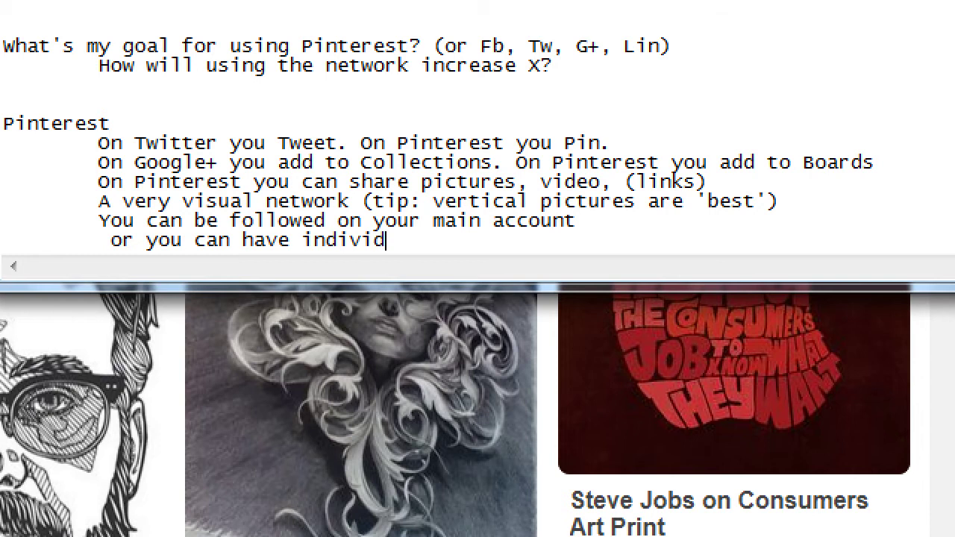
{"action": "type", "text": "ual boards follow"}
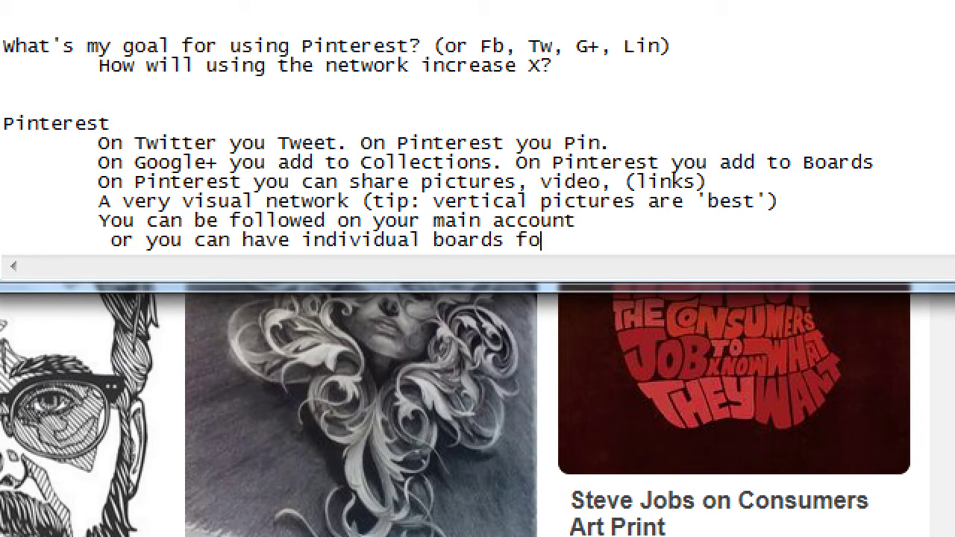
{"action": "type", "text": "ed."}
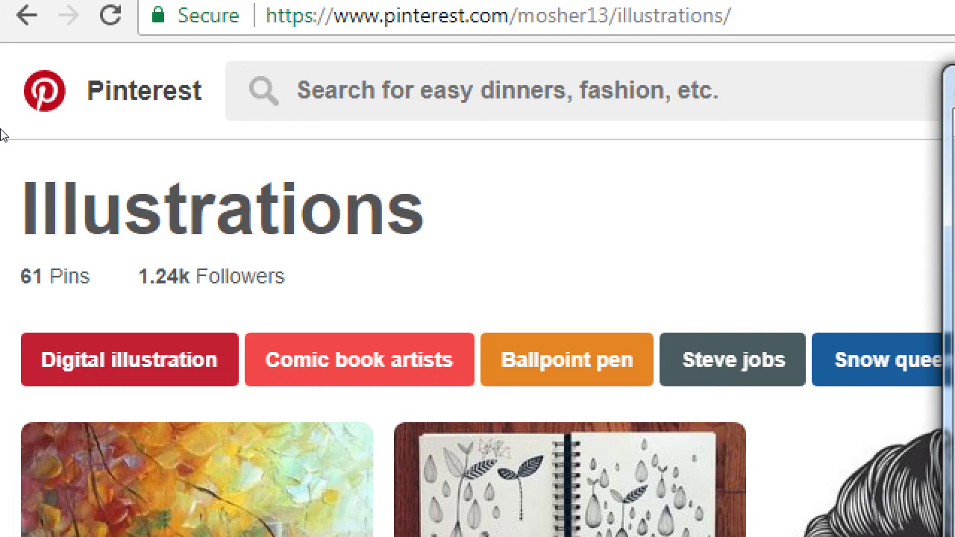
{"action": "key", "text": "super+minus"}
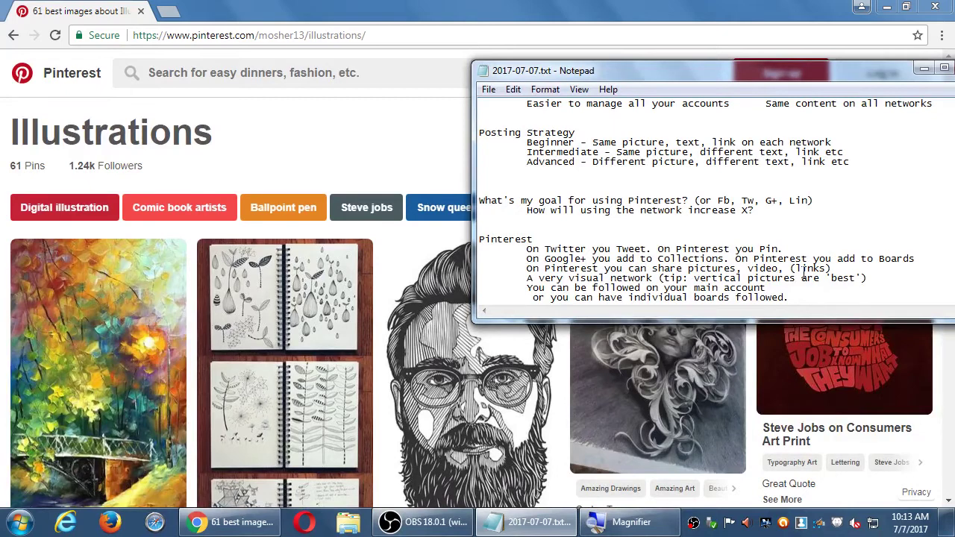
{"action": "key", "text": "super+plus"}
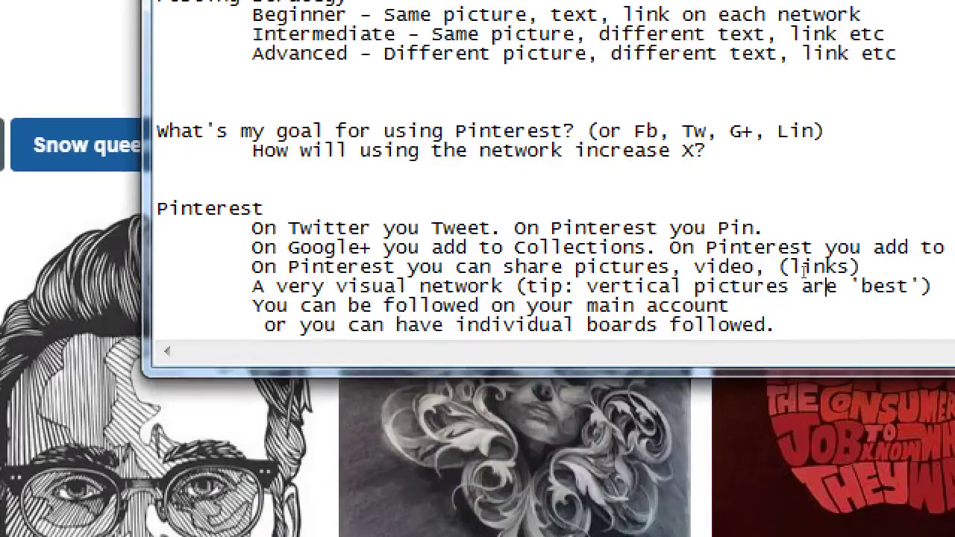
{"action": "key", "text": "Return"}
{"action": "key", "text": "BackSpace"}
Switch to Chrome, return to the profile's main page to check its follower count, and open the Cool Photos board
{"action": "key", "text": "super+minus"}
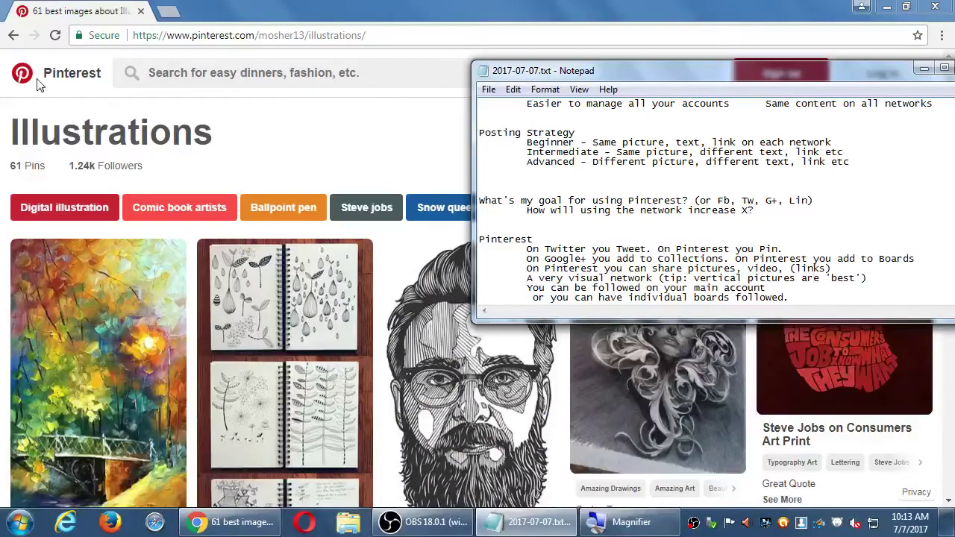
{"action": "left_click", "coordinate": [390, 101]}
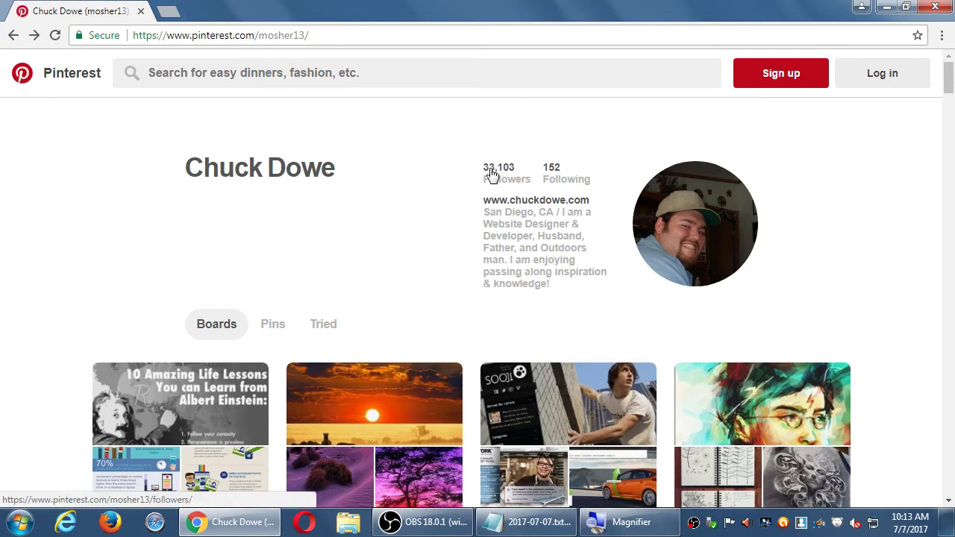
{"action": "scroll", "coordinate": [396, 336], "scroll_direction": "down", "scroll_amount": 4}
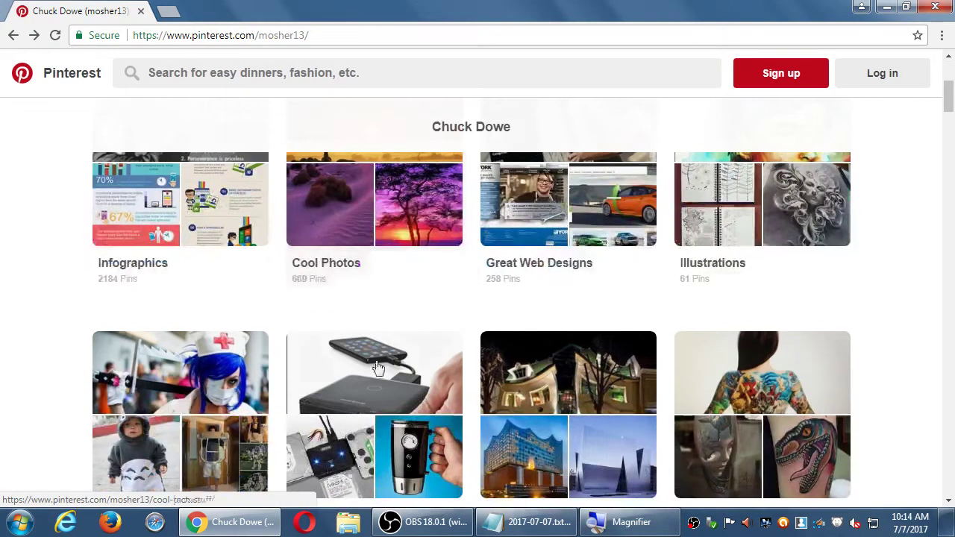
{"action": "left_click", "coordinate": [362, 283]}
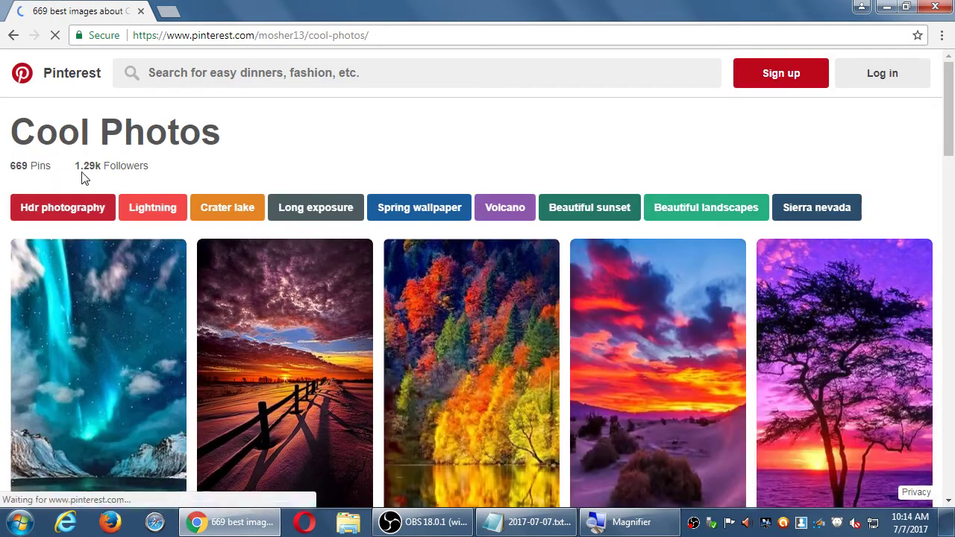
Examine the pins on the Cool Photos board, returning to the profile's main page
{"action": "scroll", "coordinate": [402, 237], "scroll_direction": "down", "scroll_amount": 1}
{"action": "scroll", "coordinate": [403, 237], "scroll_direction": "down", "scroll_amount": 12}
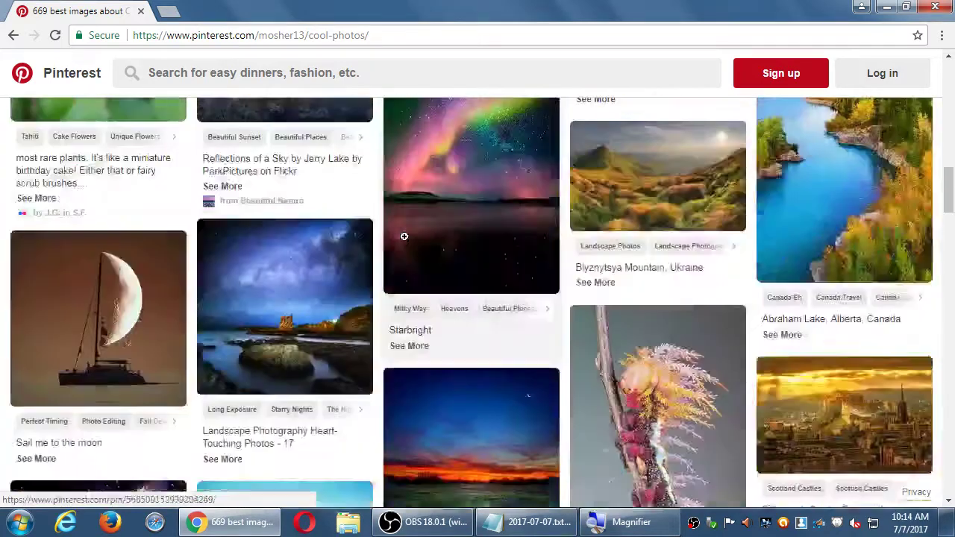
{"action": "scroll", "coordinate": [404, 237], "scroll_direction": "down", "scroll_amount": 3}
{"action": "scroll", "coordinate": [404, 237], "scroll_direction": "up", "scroll_amount": 5}
{"action": "scroll", "coordinate": [404, 236], "scroll_direction": "down", "scroll_amount": 4}
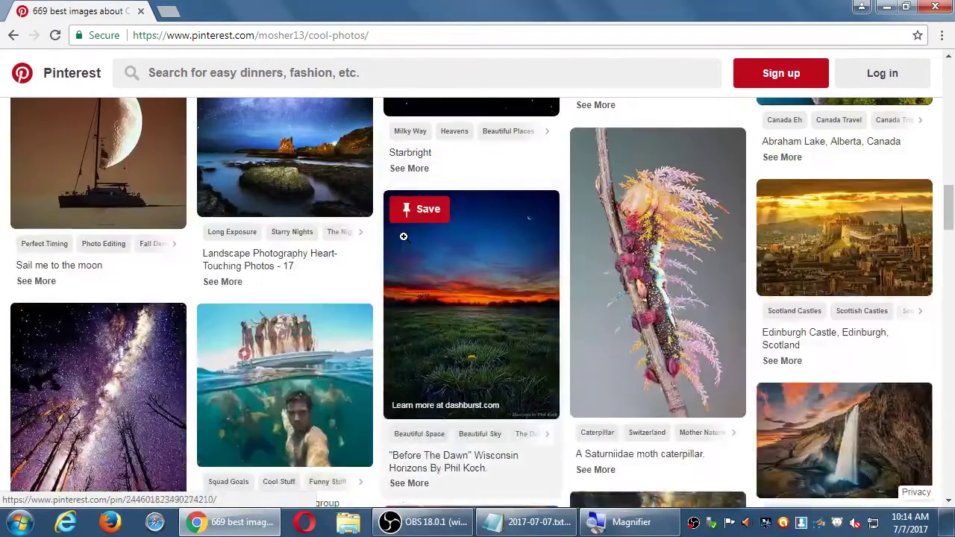
{"action": "scroll", "coordinate": [403, 237], "scroll_direction": "down", "scroll_amount": 5}
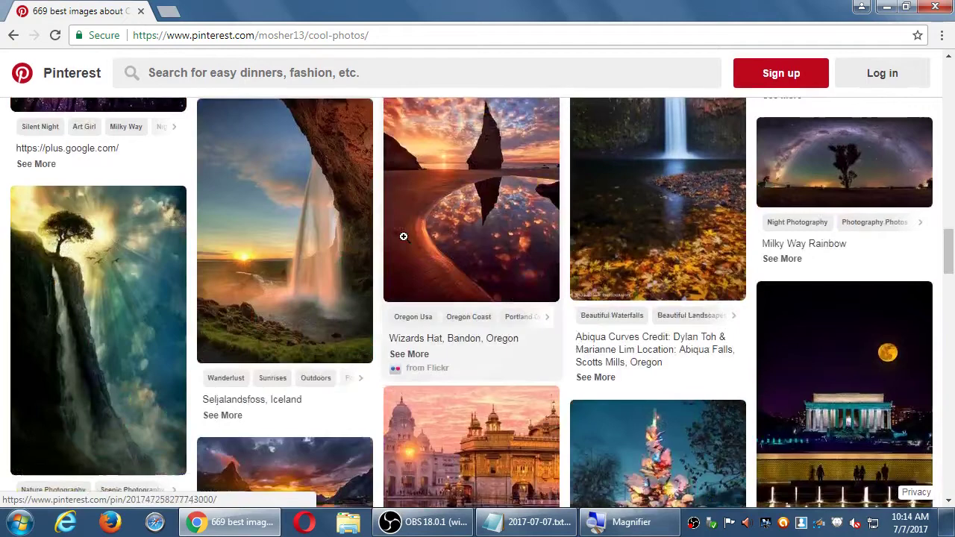
{"action": "scroll", "coordinate": [402, 237], "scroll_direction": "down", "scroll_amount": 6}
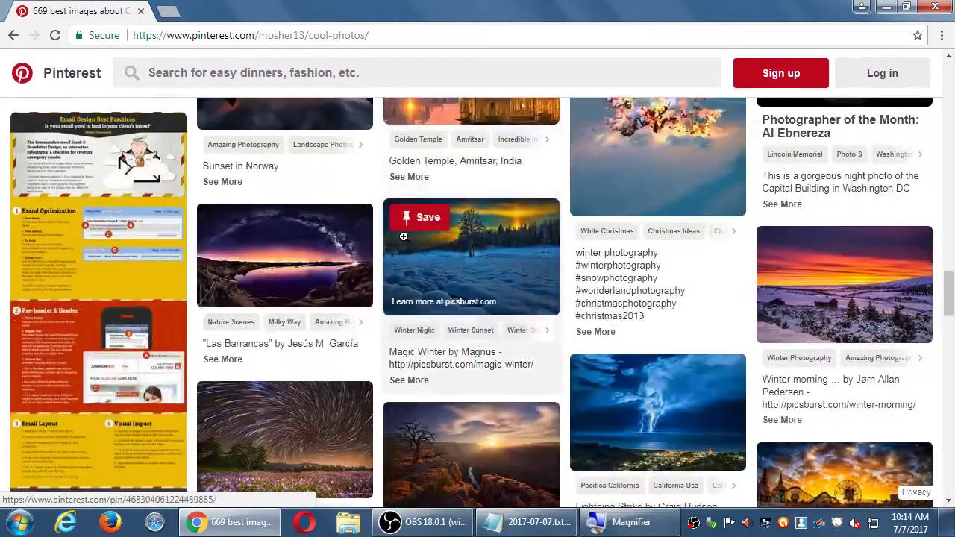
{"action": "key", "text": "alt+Left"}
Switch to the Notepad notes and start a new section headed "Tip:" below the Pinterest notes, with an indented line ready
{"action": "key", "text": "alt+Tab"}
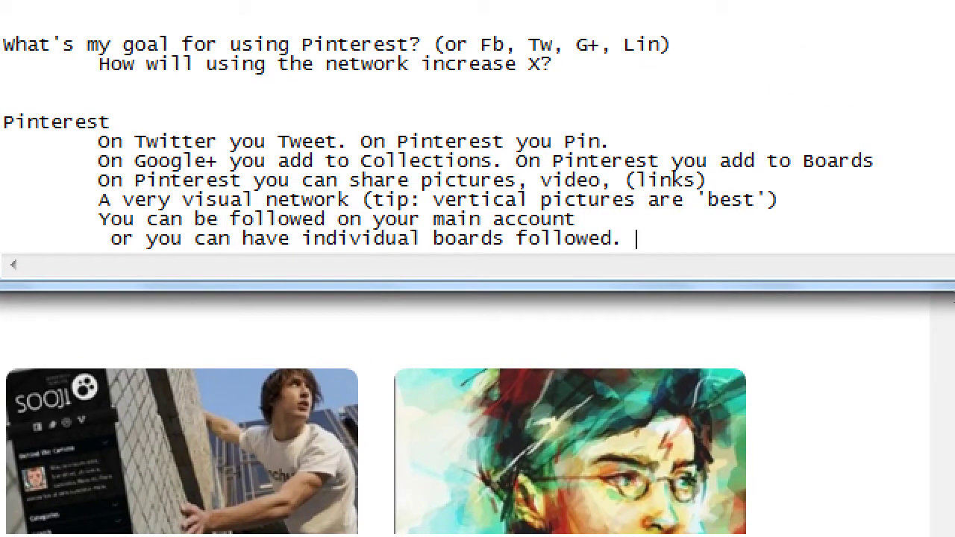
{"action": "key", "text": "Return"}
{"action": "key", "text": "Return"}
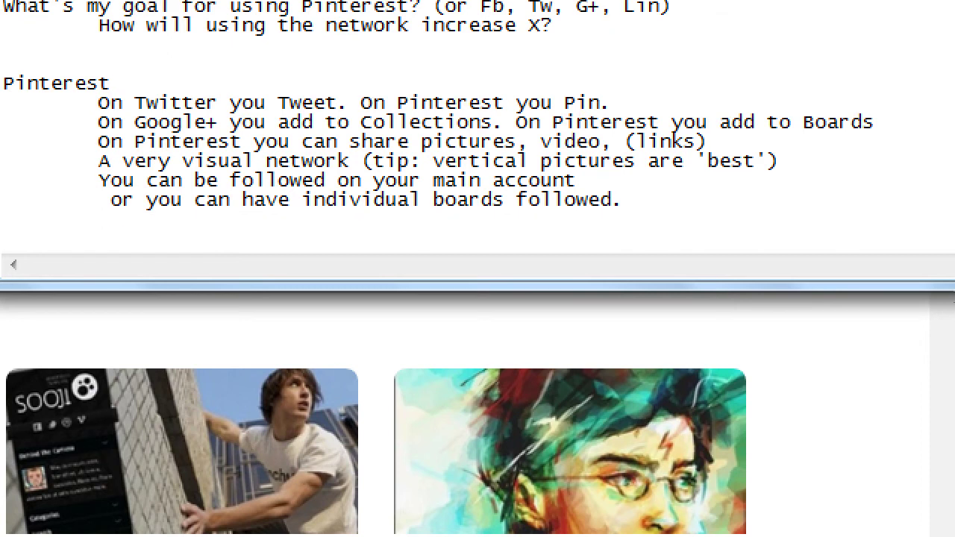
{"action": "type", "text": "Tip:"}
{"action": "key", "text": "Return"}
{"action": "key", "text": "Tab"}
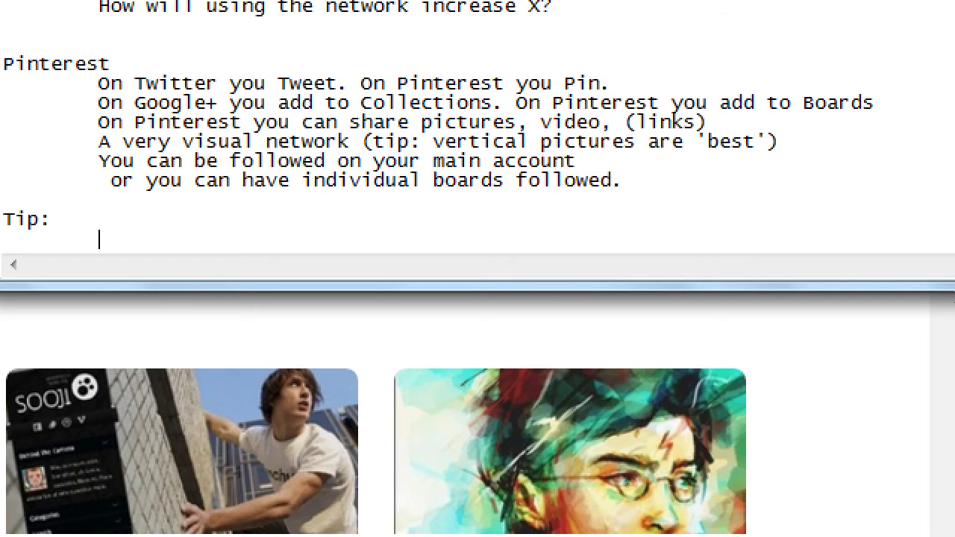
Write the first tip as "Create as many Boards as you want to target your audience"
{"action": "type", "text": "Create as many board"}
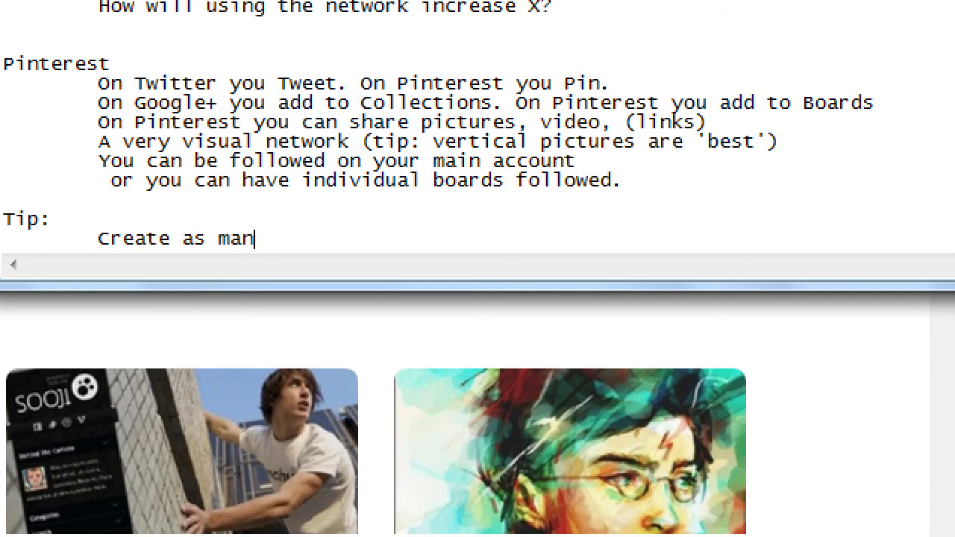
{"action": "key", "text": "BackSpace"}
{"action": "key", "text": "BackSpace"}
{"action": "key", "text": "BackSpace"}
{"action": "key", "text": "BackSpace"}
{"action": "key", "text": "BackSpace"}
{"action": "type", "text": "Boards as you w"}
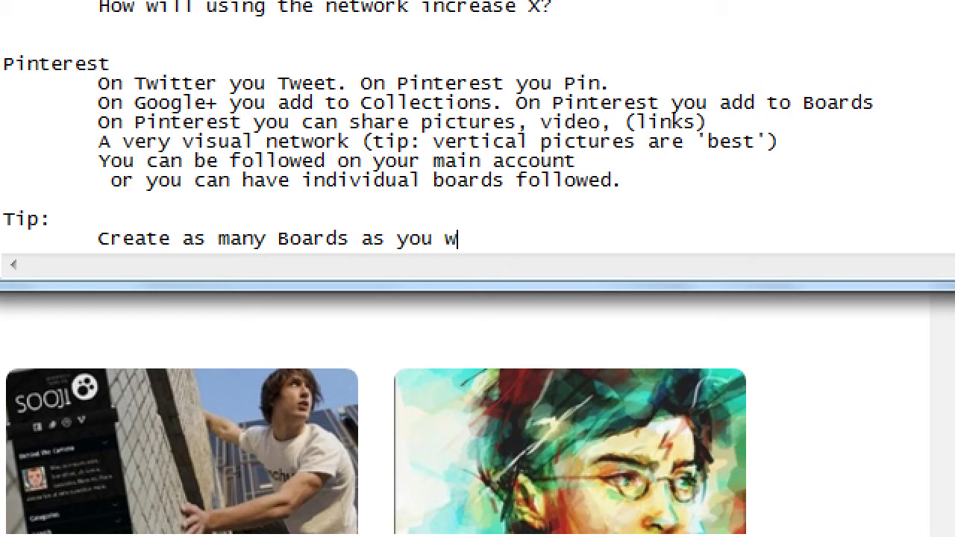
{"action": "type", "text": "ant to tart"}
{"action": "key", "text": "BackSpace"}
{"action": "type", "text": "get your audience"}
Add a further-indented line under the tip reading "BUT: Add to each Board 4 - 6 Pins"
{"action": "key", "text": "Return"}
{"action": "key", "text": "Tab"}
{"action": "key", "text": "Tab"}
{"action": "type", "text": "BUT: "}
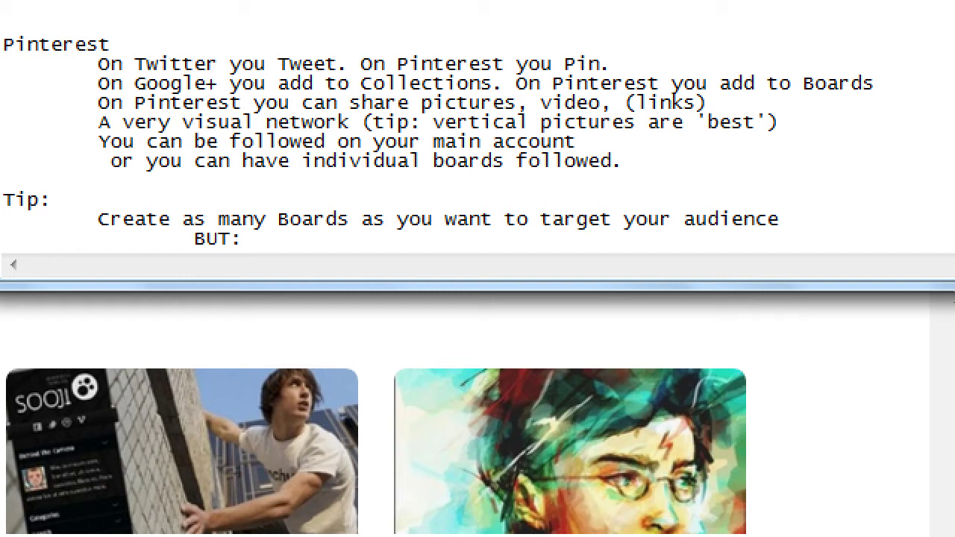
{"action": "type", "text": "Add to each Board 4 - 6 Pins"}
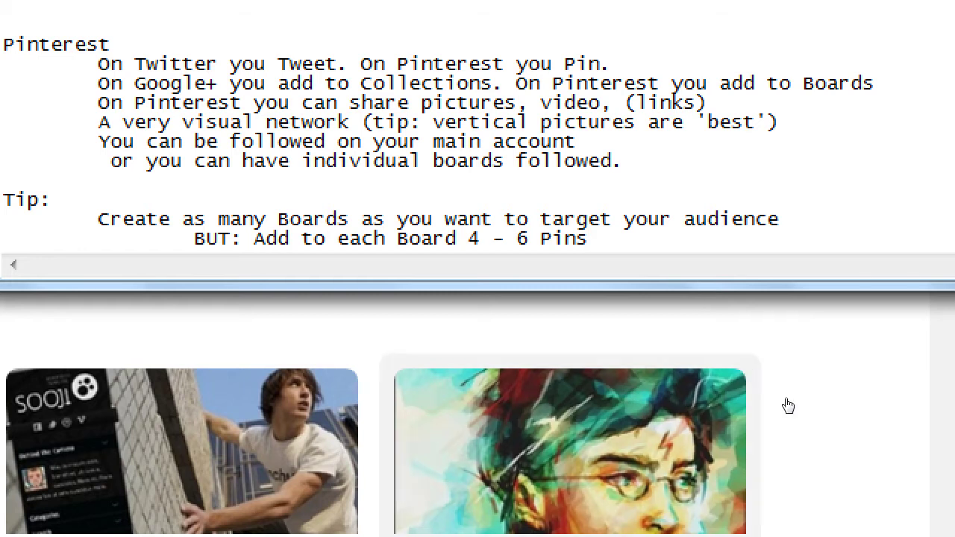
Switch to Chrome and examine the profile's boards, their topics, and how many pins each one holds
{"action": "left_click", "coordinate": [885, 414]}
{"action": "scroll", "coordinate": [886, 414], "scroll_direction": "down", "scroll_amount": 4}
{"action": "key", "text": "alt+Tab"}
{"action": "left_click_drag", "start_coordinate": [793, 320], "coordinate": [810, 254]}
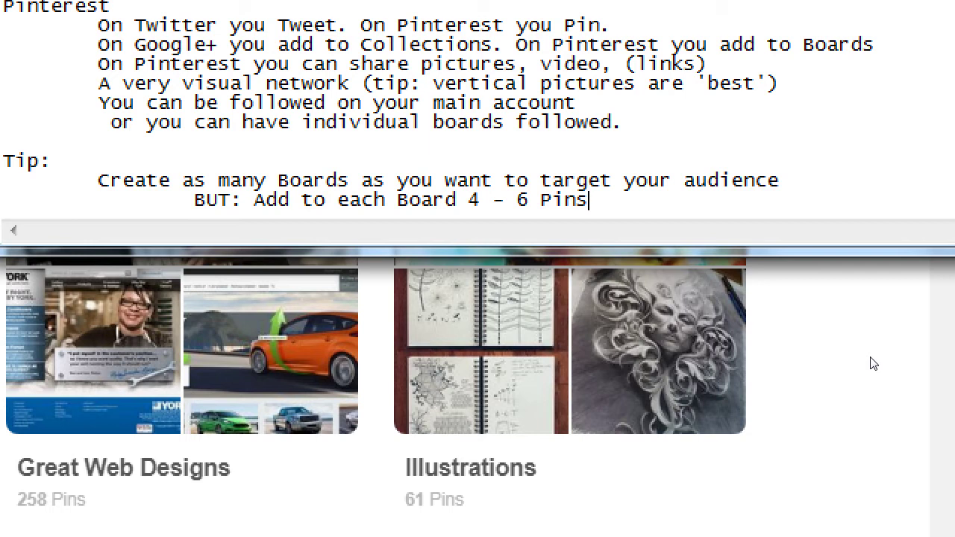
{"action": "key", "text": "super+minus"}
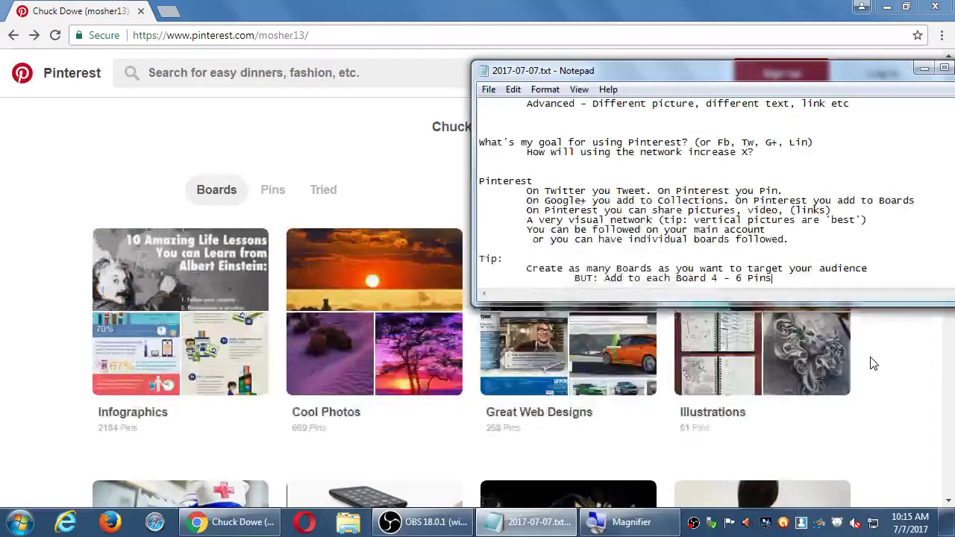
{"action": "left_click", "coordinate": [869, 363]}
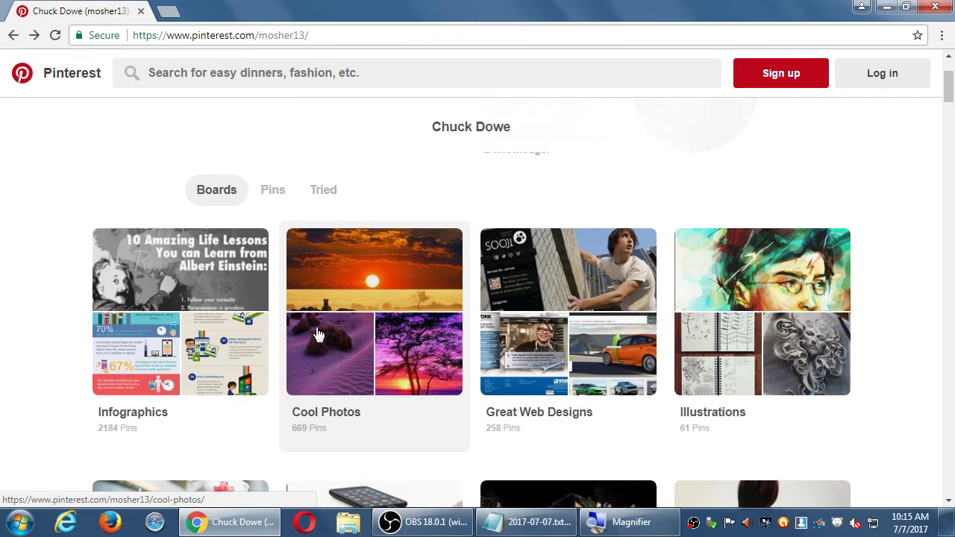
{"action": "scroll", "coordinate": [309, 355], "scroll_direction": "up", "scroll_amount": 1}
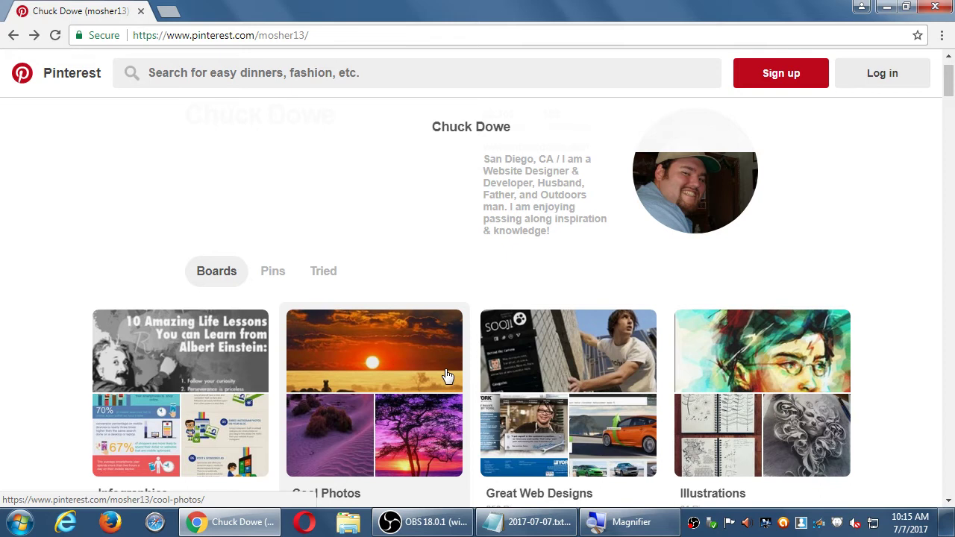
{"action": "scroll", "coordinate": [447, 380], "scroll_direction": "down", "scroll_amount": 6}
{"action": "scroll", "coordinate": [450, 380], "scroll_direction": "down", "scroll_amount": 1}
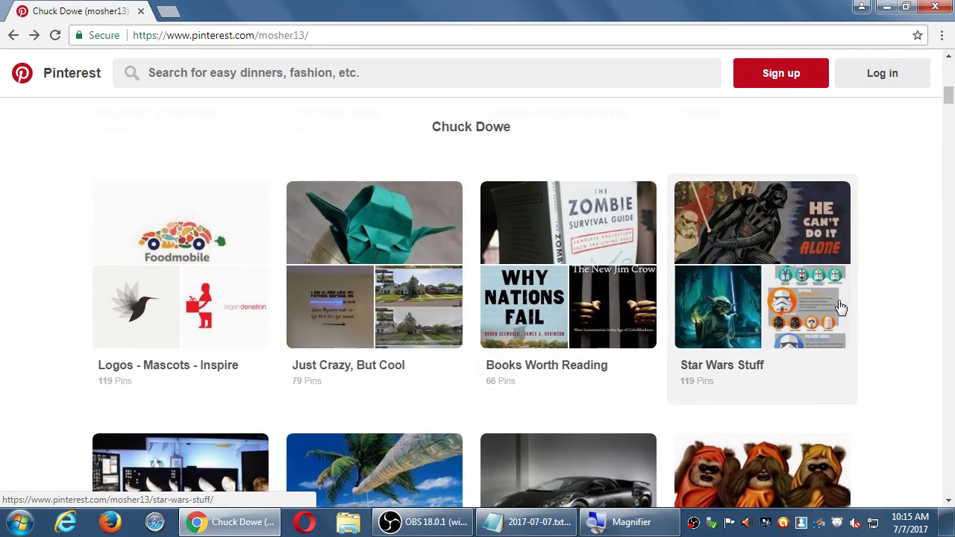
{"action": "scroll", "coordinate": [841, 309], "scroll_direction": "down", "scroll_amount": 2}
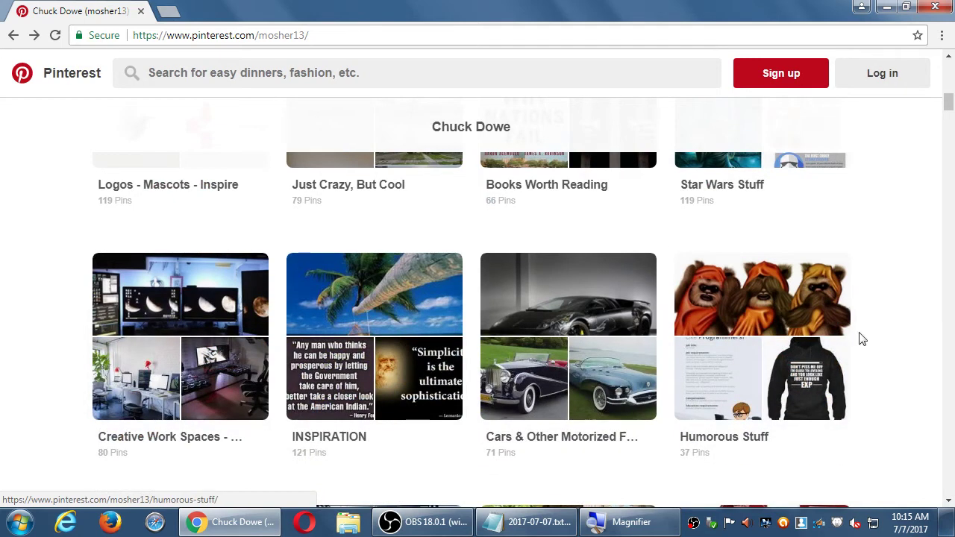
{"action": "scroll", "coordinate": [799, 388], "scroll_direction": "down", "scroll_amount": 1}
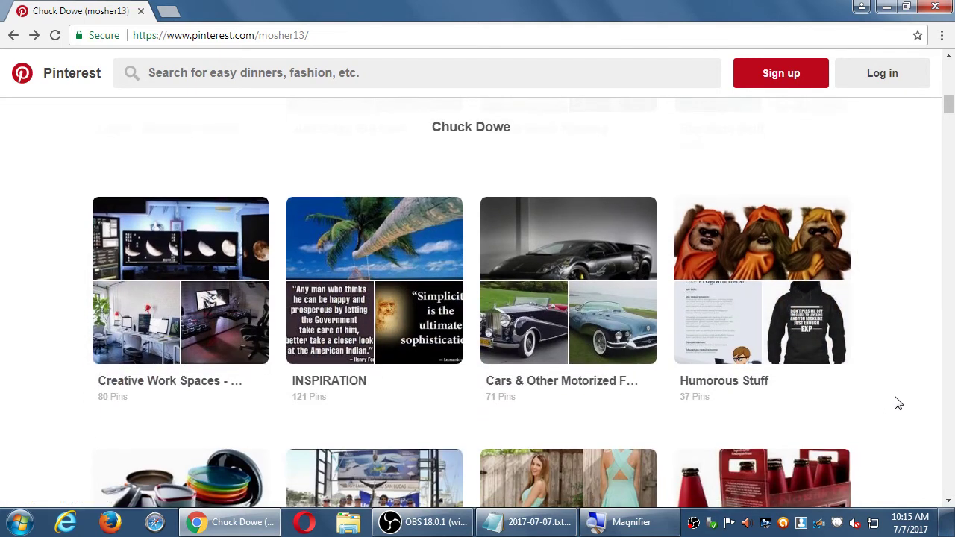
{"action": "scroll", "coordinate": [900, 396], "scroll_direction": "down", "scroll_amount": 4}
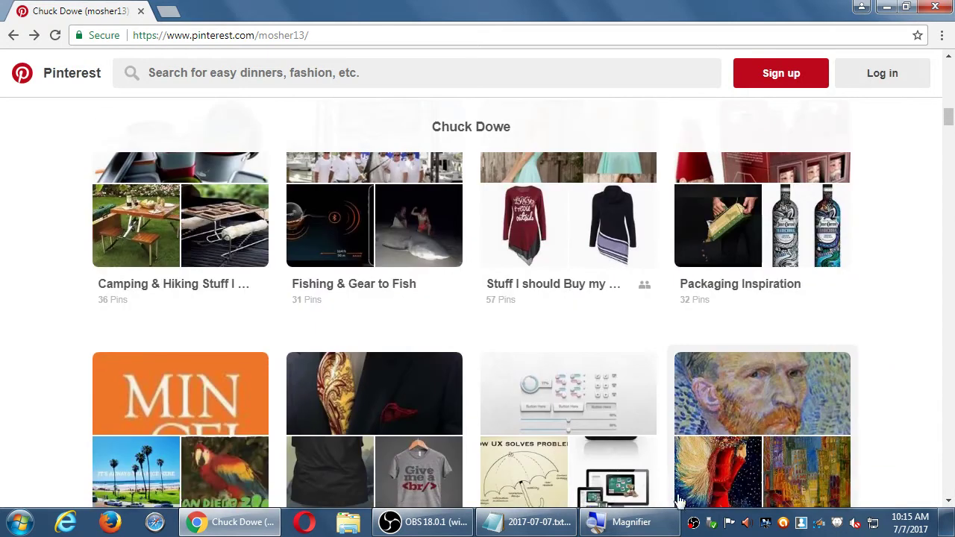
Switch to the Notepad notes and add a second indented tip reading "Post 2 - 3 per week"
{"action": "left_click", "coordinate": [526, 522]}
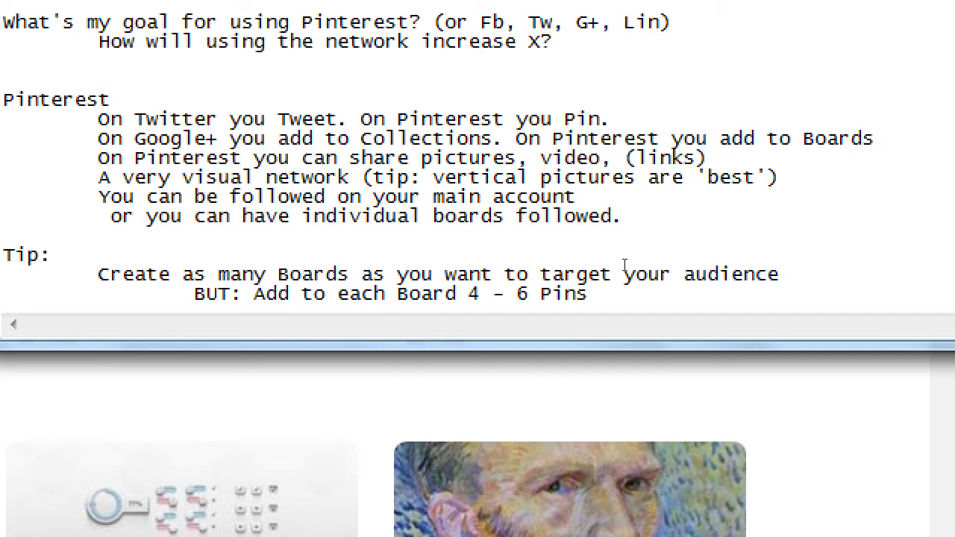
{"action": "key", "text": "Return"}
{"action": "key", "text": "Tab"}
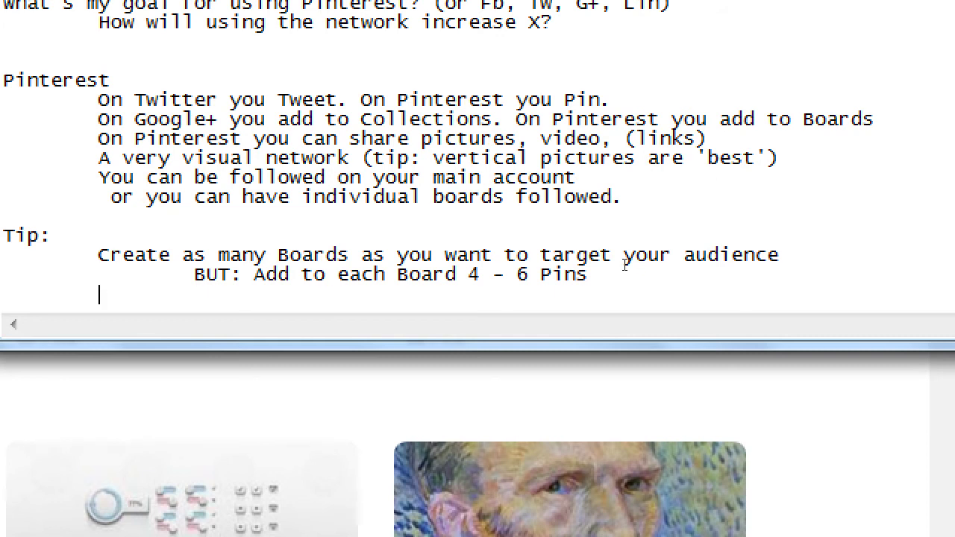
{"action": "type", "text": "Post 2 - 3 per week"}
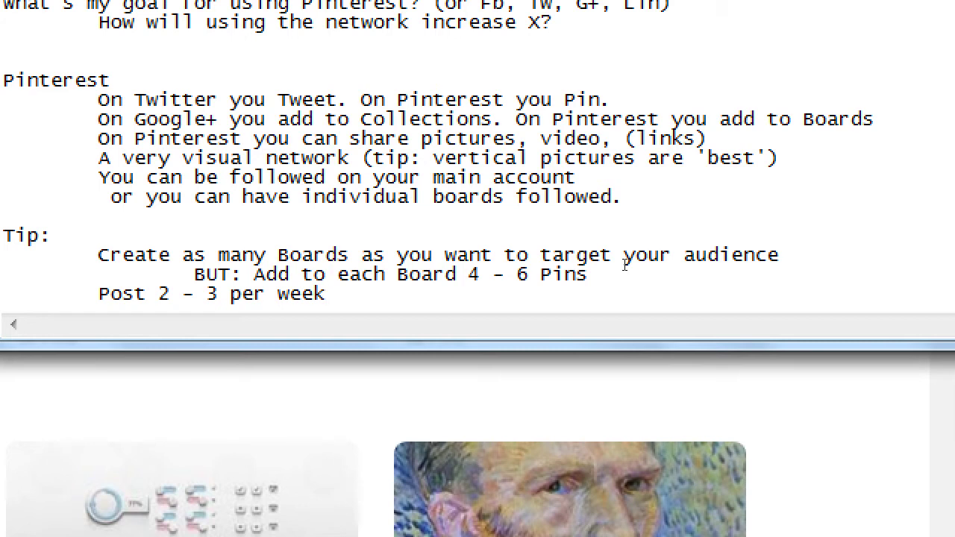
Switch to Chrome and look through more of the profile's boards, including Travel, Text-as-Art and Man Cave, returning to the page's beginning
{"action": "key", "text": "super+minus"}
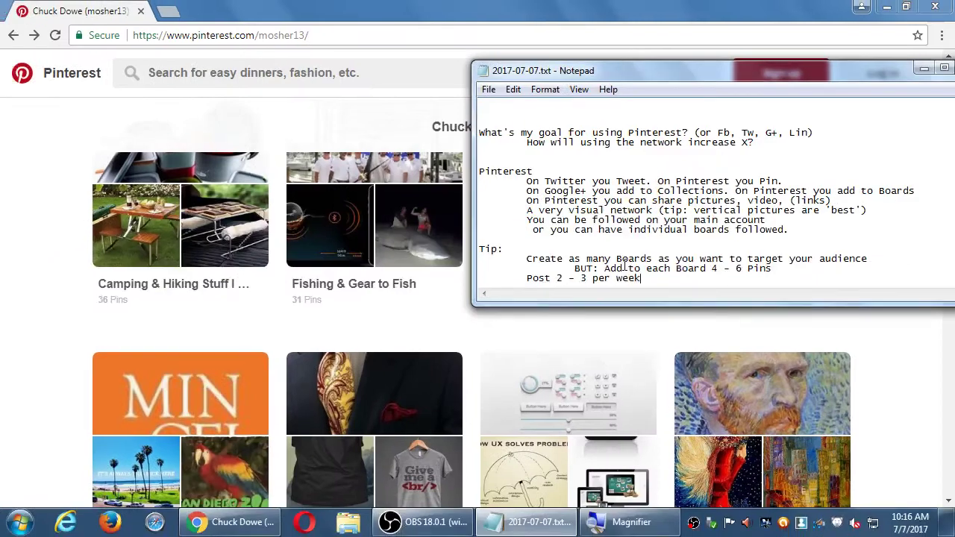
{"action": "left_click", "coordinate": [552, 7]}
{"action": "scroll", "coordinate": [800, 343], "scroll_direction": "down", "scroll_amount": 3}
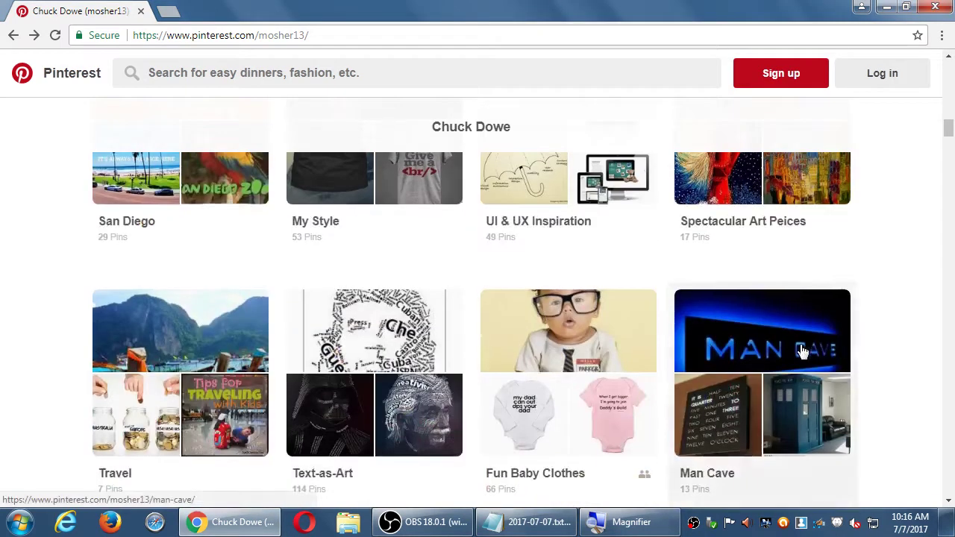
{"action": "scroll", "coordinate": [800, 351], "scroll_direction": "up", "scroll_amount": 10}
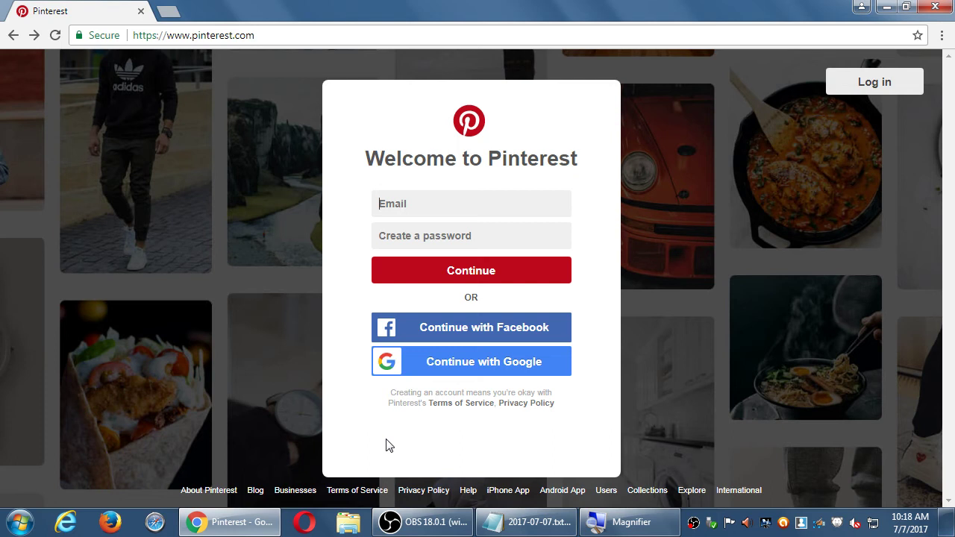
{"action": "left_click", "coordinate": [291, 493]}
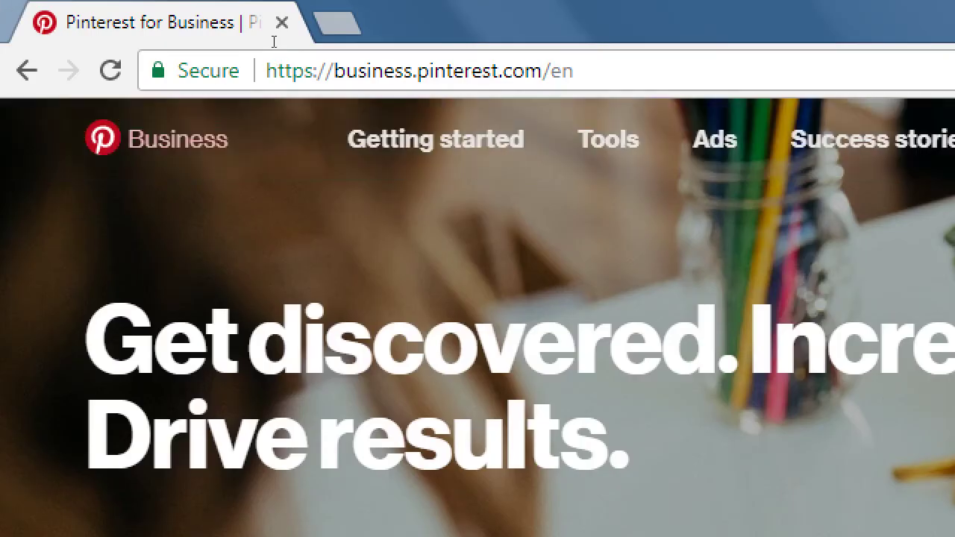
{"action": "left_click", "coordinate": [278, 54]}
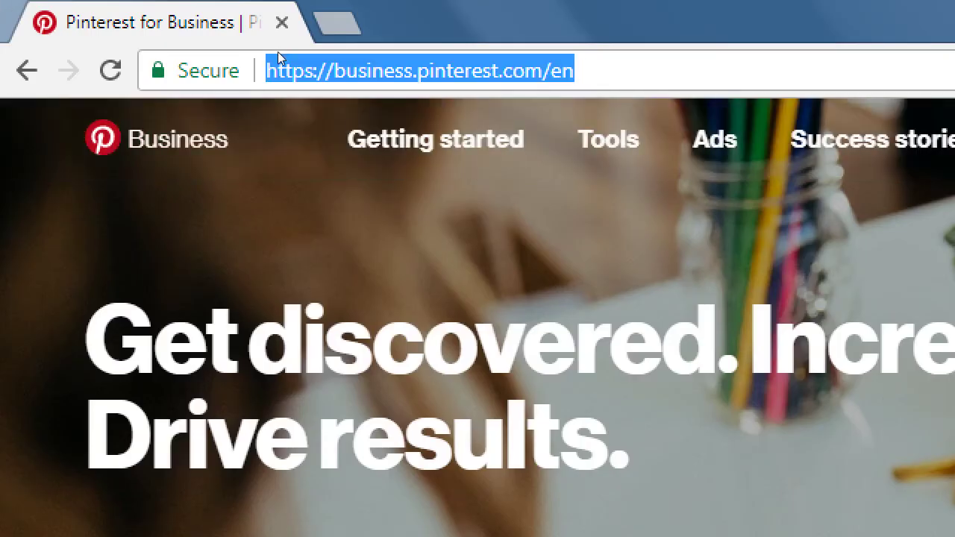
{"action": "left_click", "coordinate": [542, 70]}
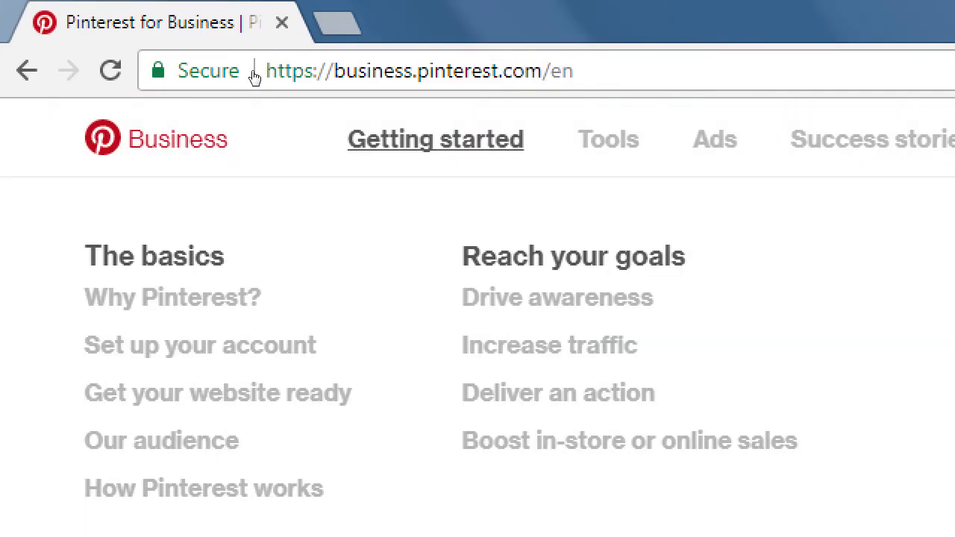
{"action": "key", "text": "shift+Home"}
{"action": "key", "text": "ctrl+c"}
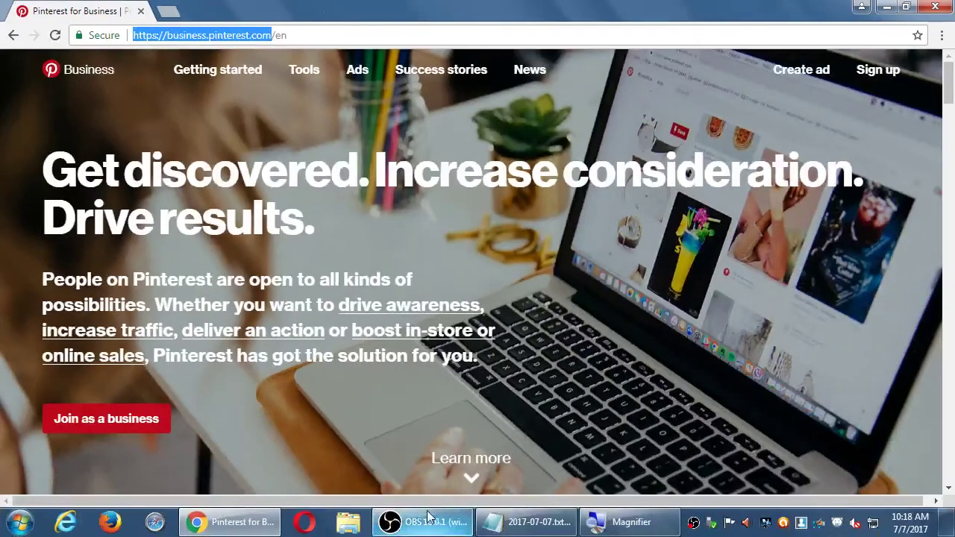
Paste the copied Pinterest business address into the Notepad notes below the tips after blank lines, and return to Chrome
{"action": "left_click", "coordinate": [528, 527]}
{"action": "key", "text": "Return"}
{"action": "key", "text": "Return"}
{"action": "key", "text": "Return"}
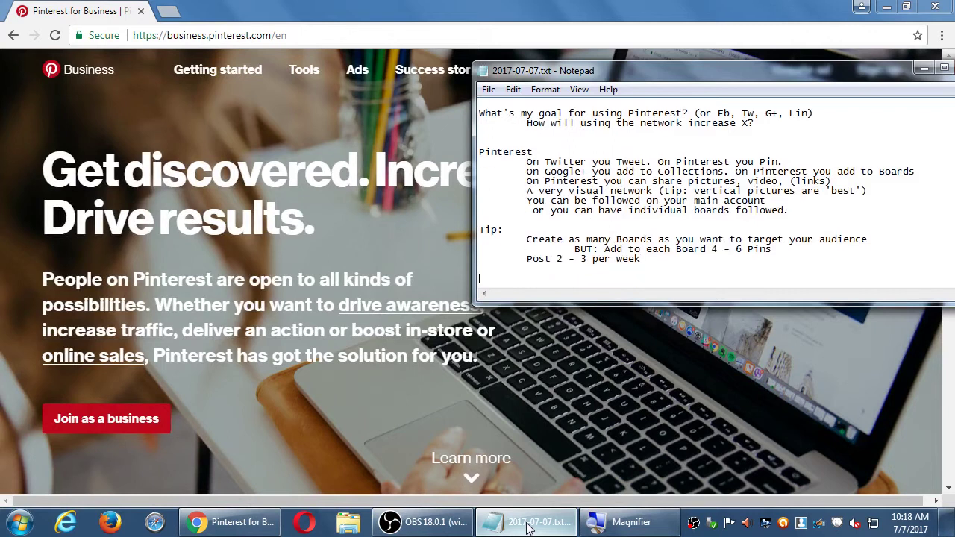
{"action": "key", "text": "ctrl+v"}
{"action": "left_click", "coordinate": [527, 525]}
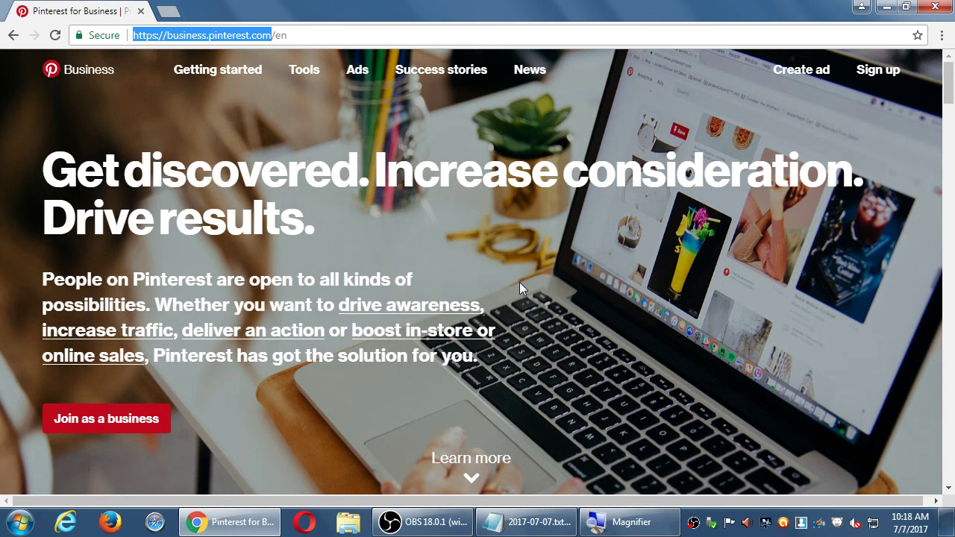
Examine the Pinterest for Business page, including its audience figures and business success stories, returning to the page's beginning
{"action": "scroll", "coordinate": [521, 288], "scroll_direction": "down", "scroll_amount": 2}
{"action": "scroll", "coordinate": [521, 284], "scroll_direction": "down", "scroll_amount": 5}
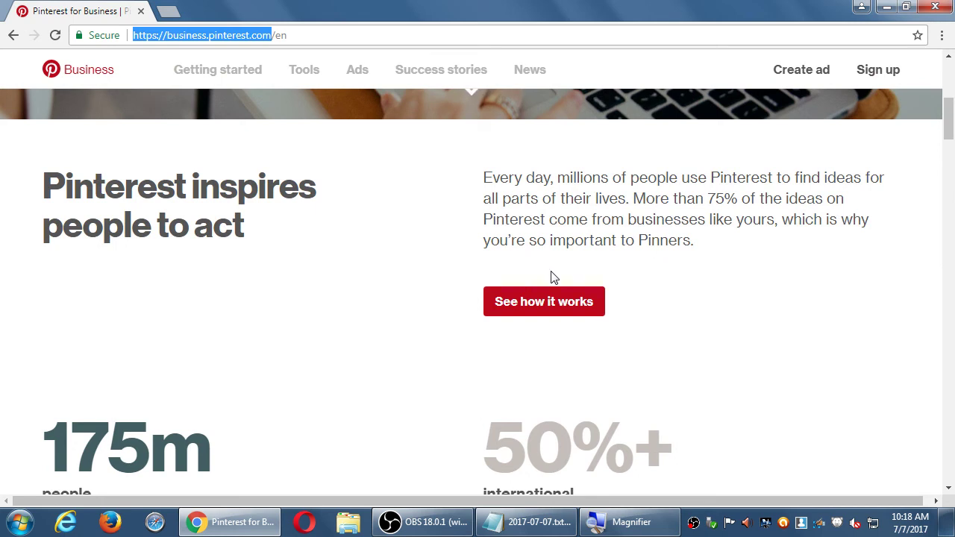
{"action": "scroll", "coordinate": [546, 277], "scroll_direction": "down", "scroll_amount": 10}
{"action": "scroll", "coordinate": [546, 277], "scroll_direction": "down", "scroll_amount": 8}
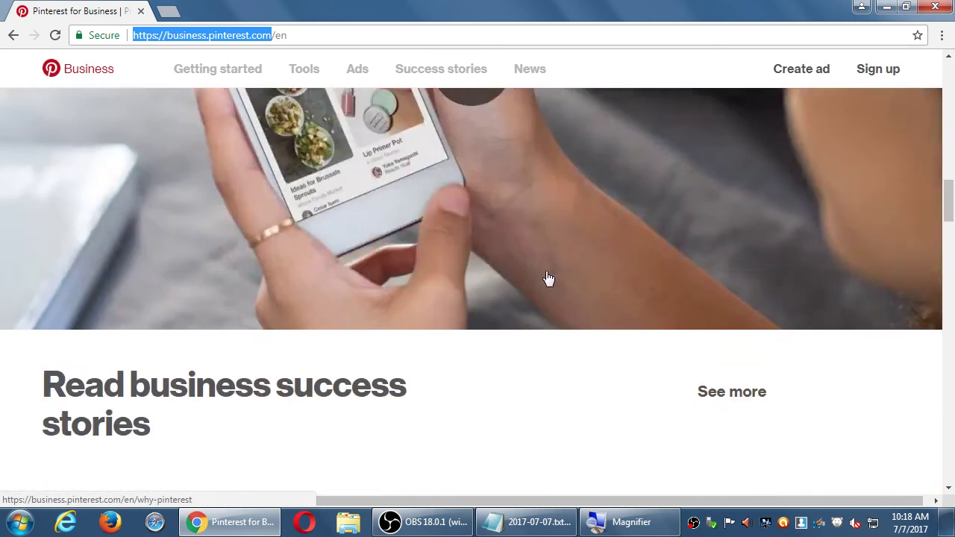
{"action": "scroll", "coordinate": [547, 278], "scroll_direction": "down", "scroll_amount": 1}
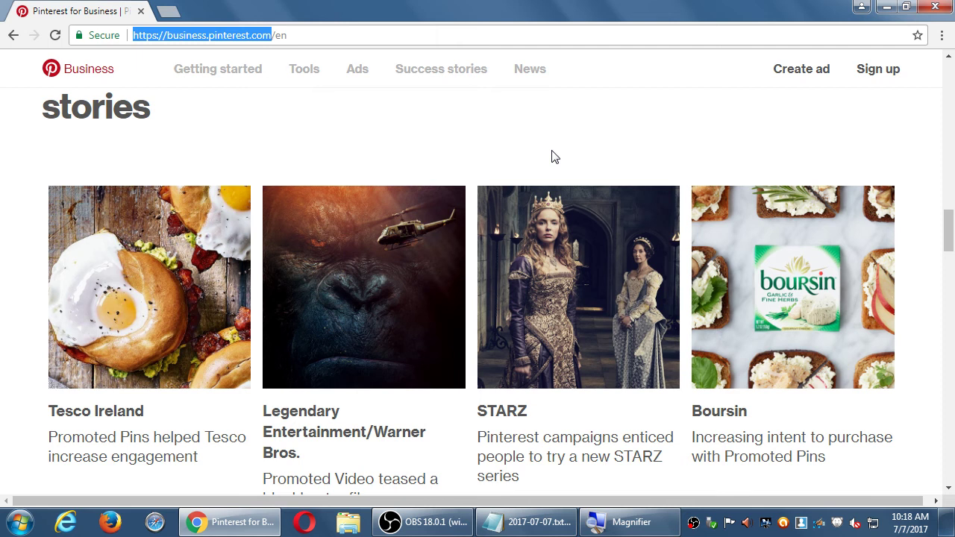
{"action": "scroll", "coordinate": [555, 157], "scroll_direction": "down", "scroll_amount": 7}
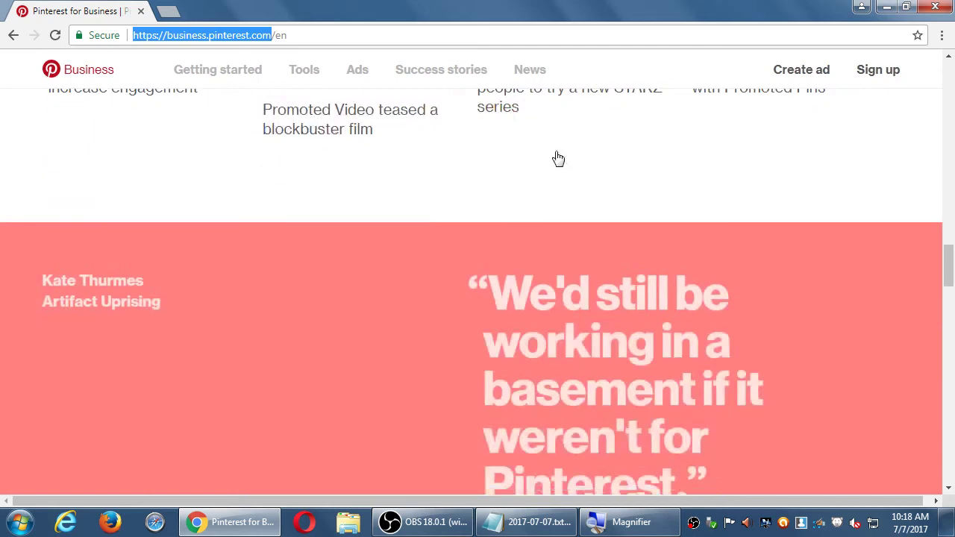
{"action": "scroll", "coordinate": [554, 153], "scroll_direction": "up", "scroll_amount": 15}
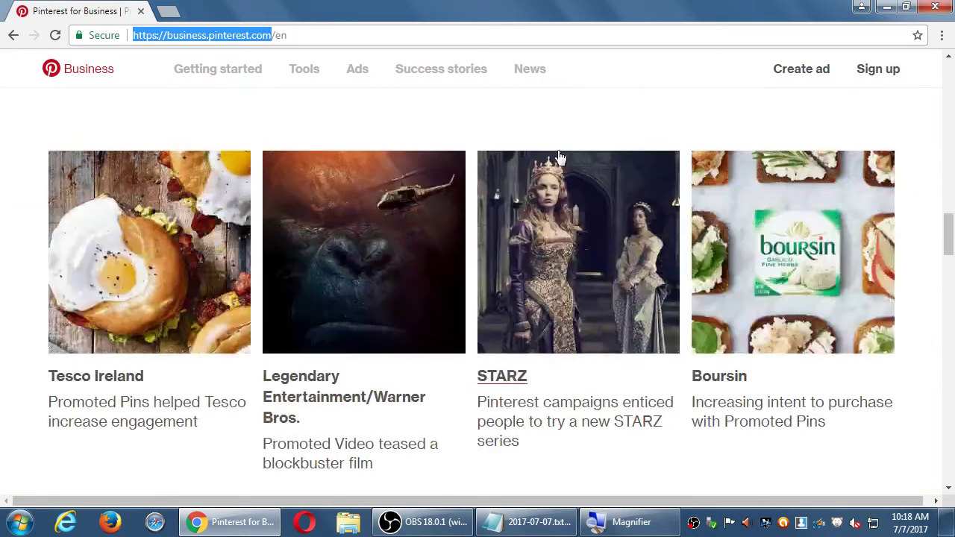
{"action": "scroll", "coordinate": [563, 146], "scroll_direction": "up", "scroll_amount": 1}
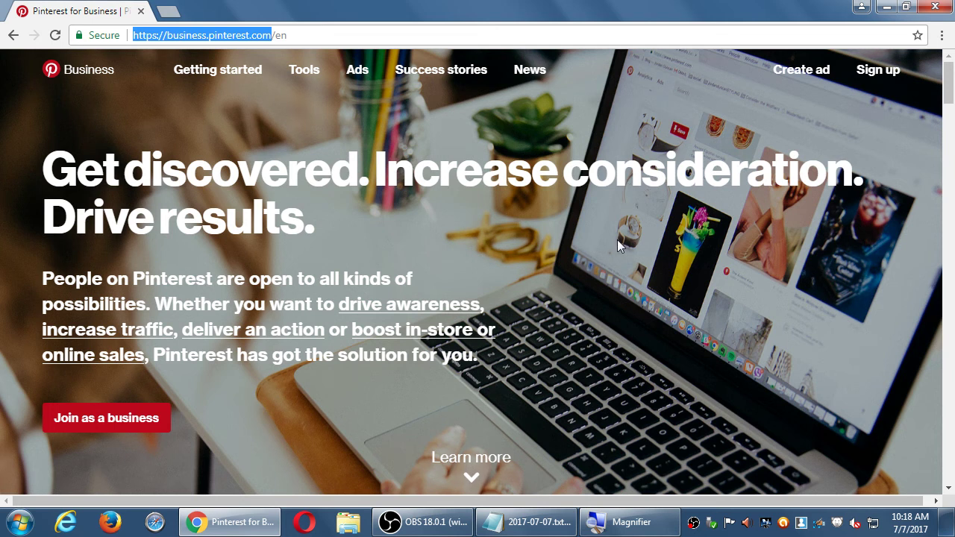
{"action": "scroll", "coordinate": [618, 239], "scroll_direction": "down", "scroll_amount": 1}
{"action": "scroll", "coordinate": [618, 239], "scroll_direction": "up", "scroll_amount": 1}
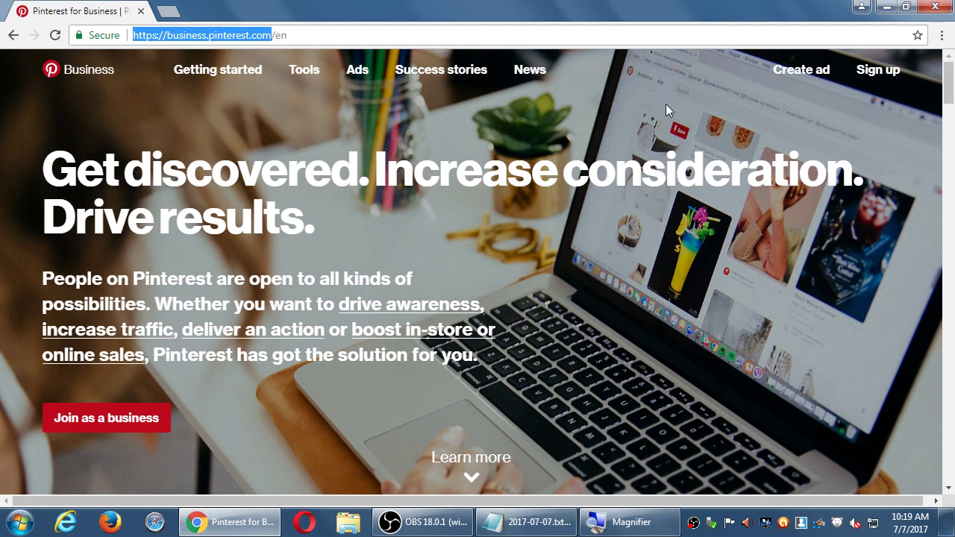